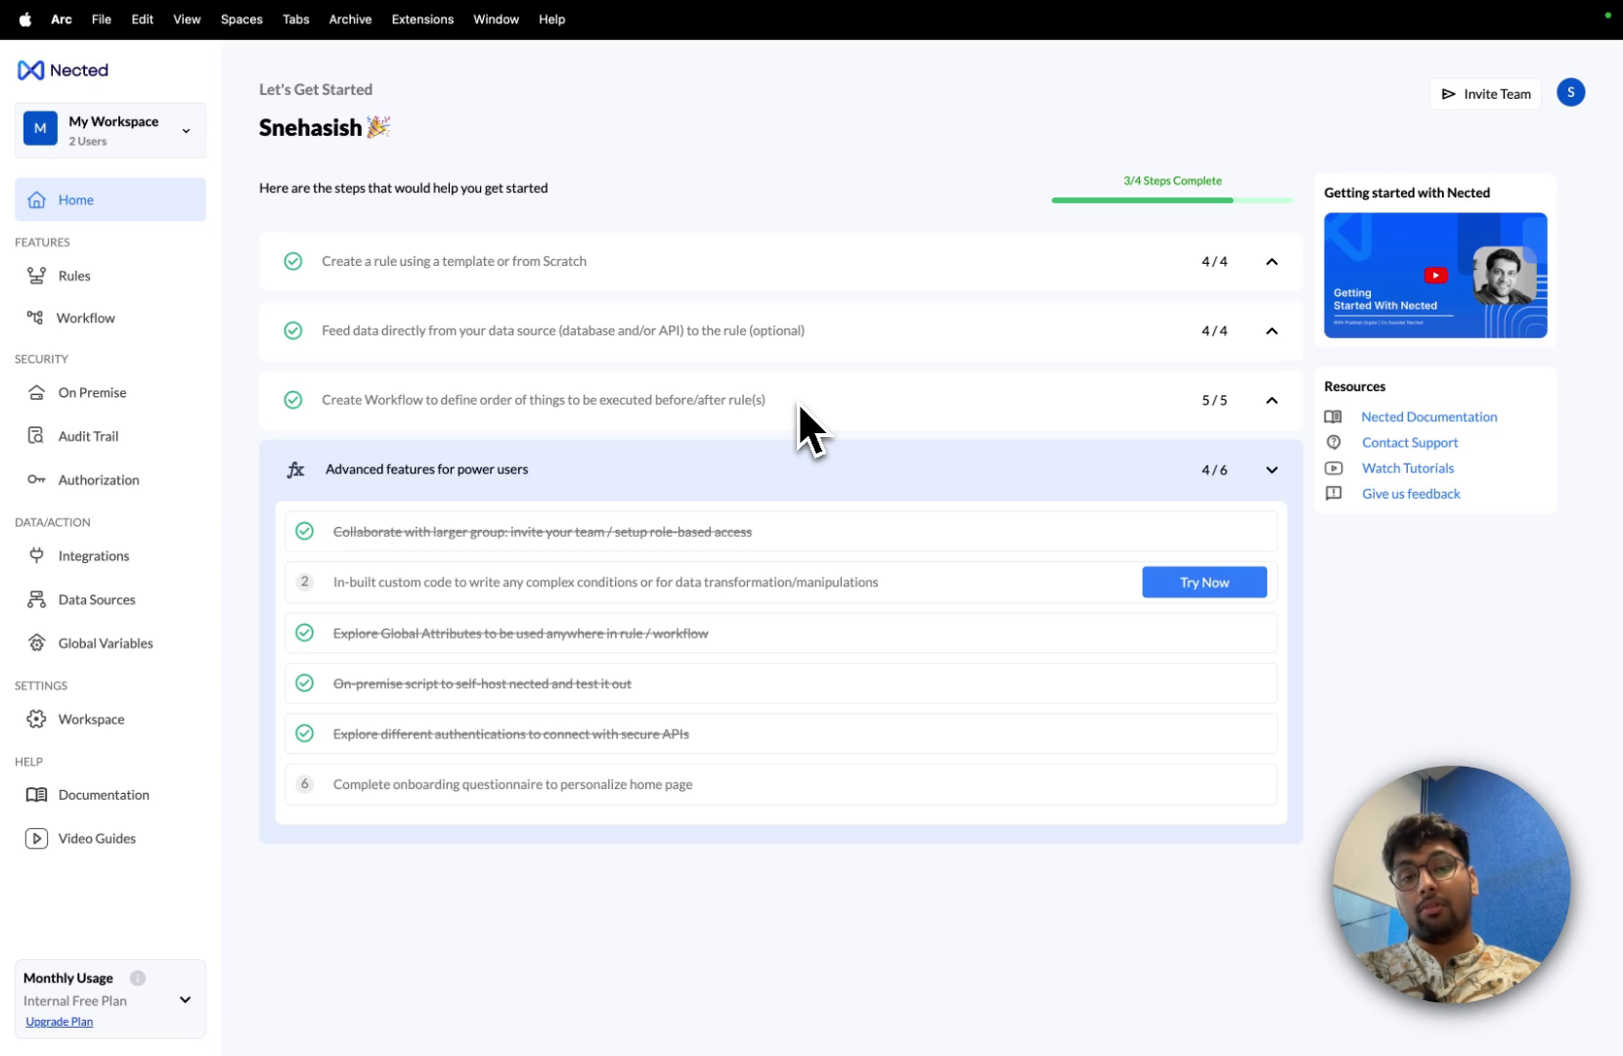
# - Switch to Visual Studio Code and look through the CSS styles in usecase.html
pyautogui.hotkey('ctrl', 'Right')
pyautogui.scroll(10, 798, 401)
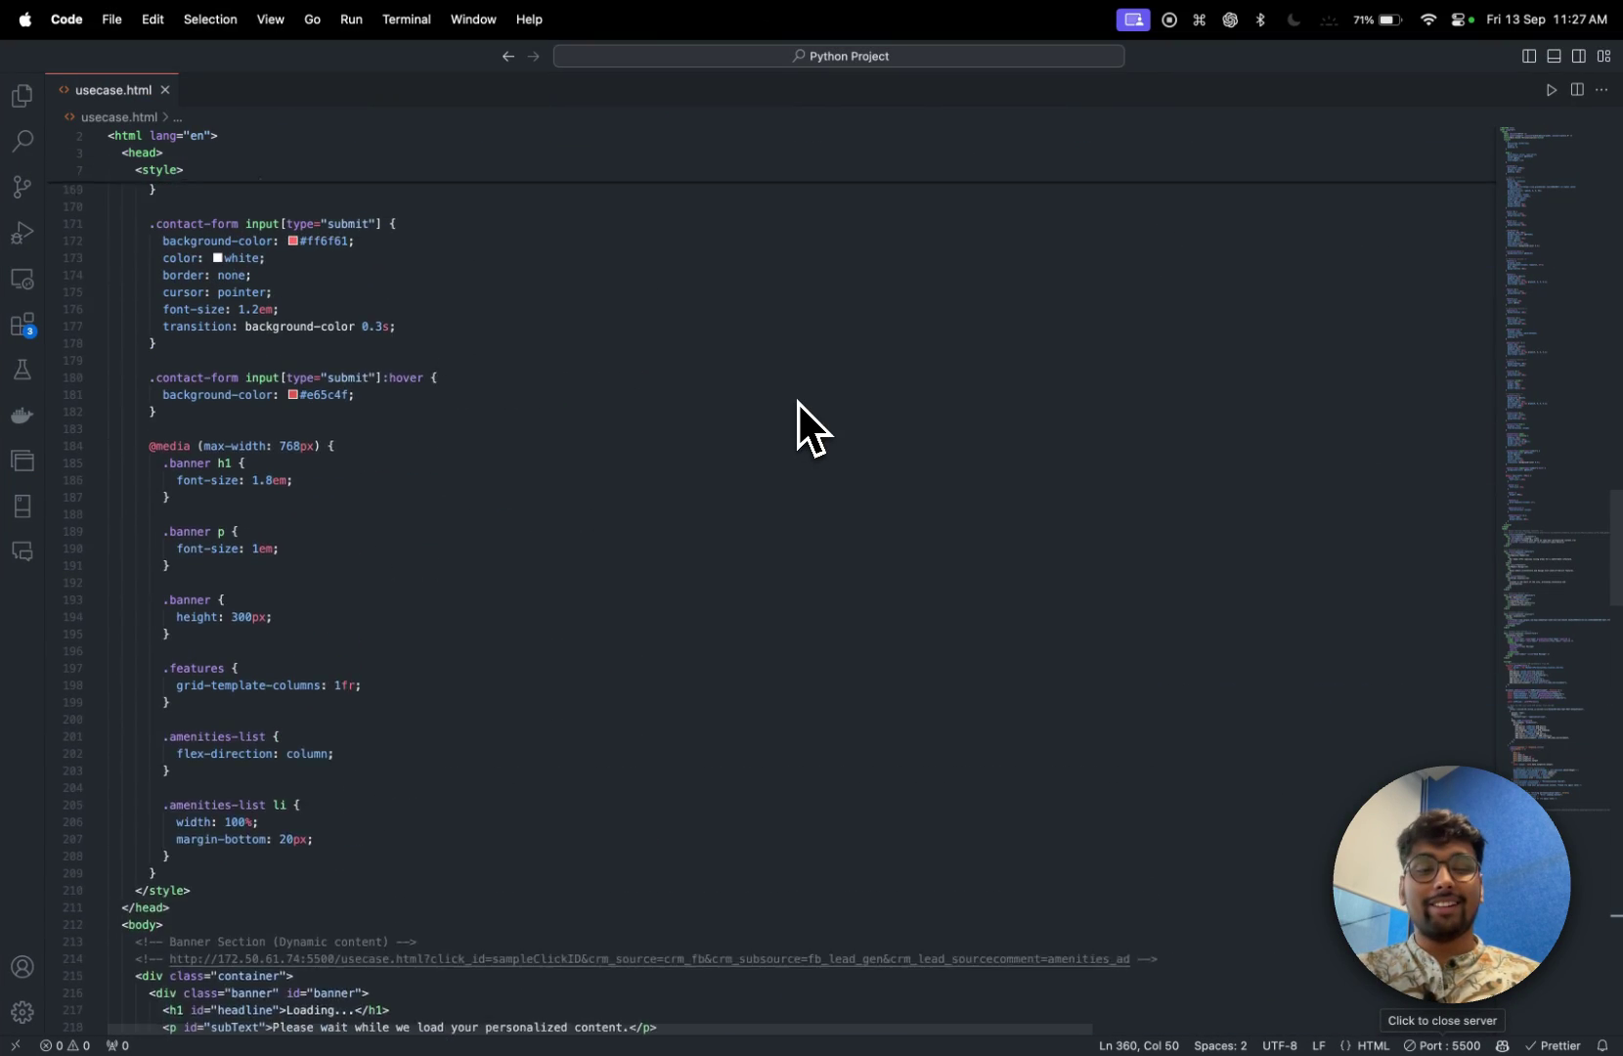
pyautogui.scroll(10, 798, 401)
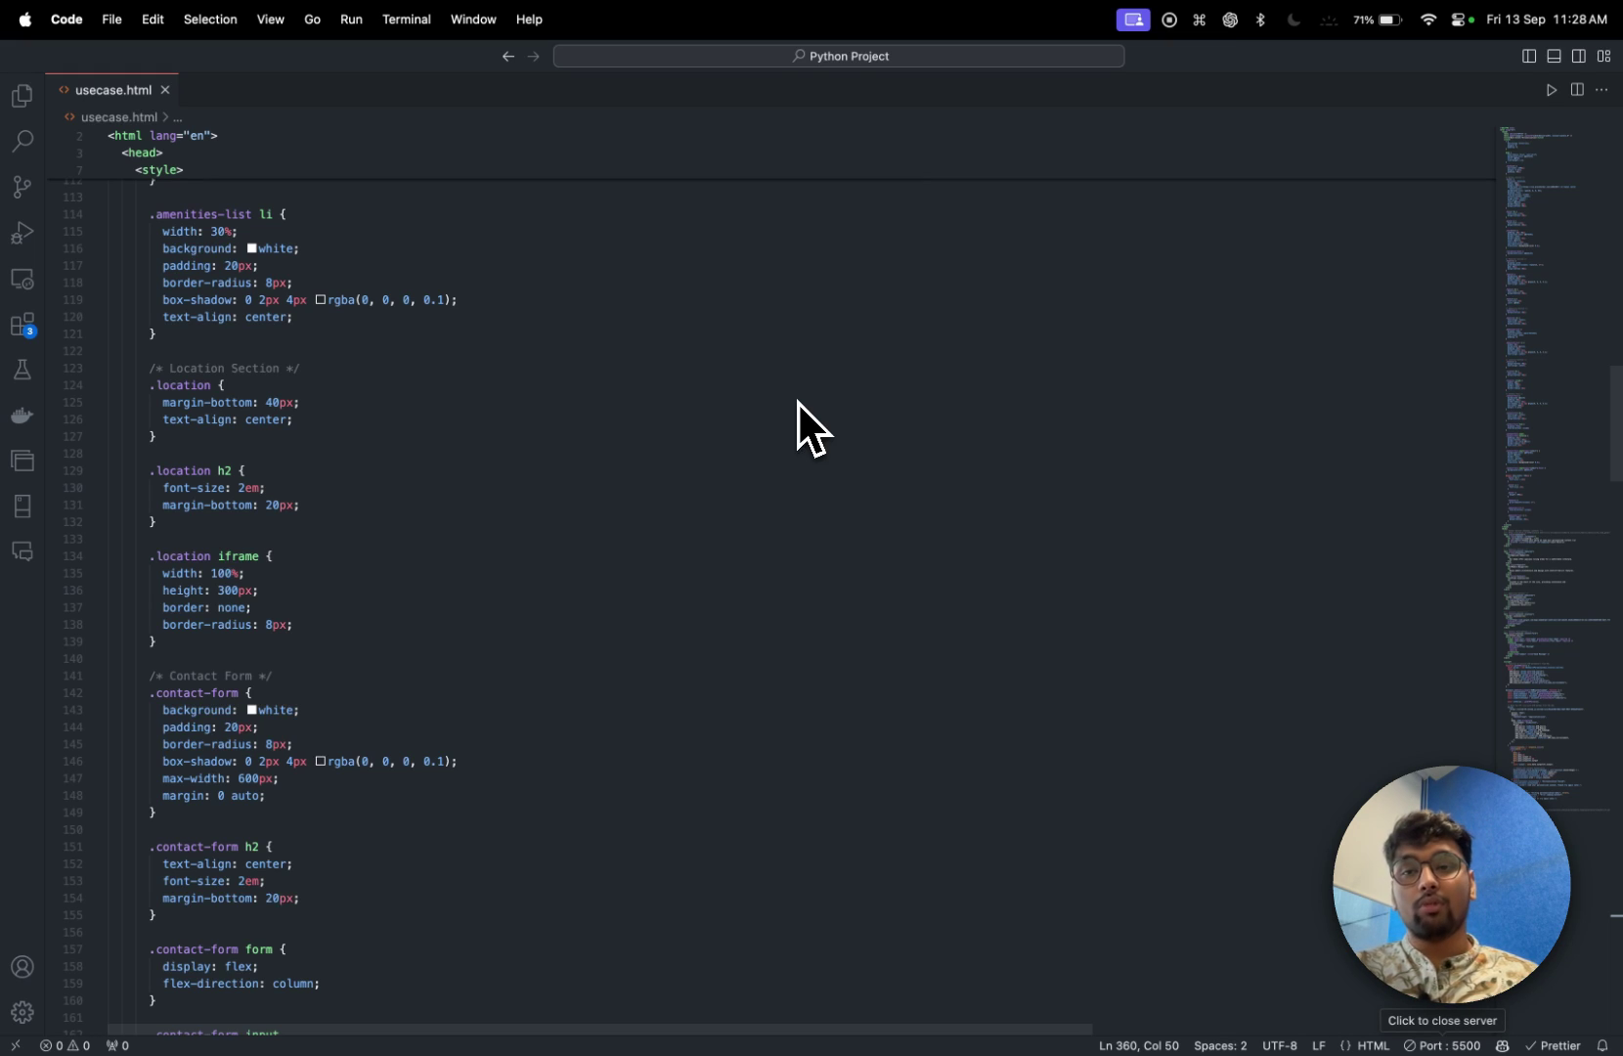
# - Return to Arc, open the Wave Estate landing page and review its banner, amenities, location and contact sections
pyautogui.hotkey('ctrl', 'Left')
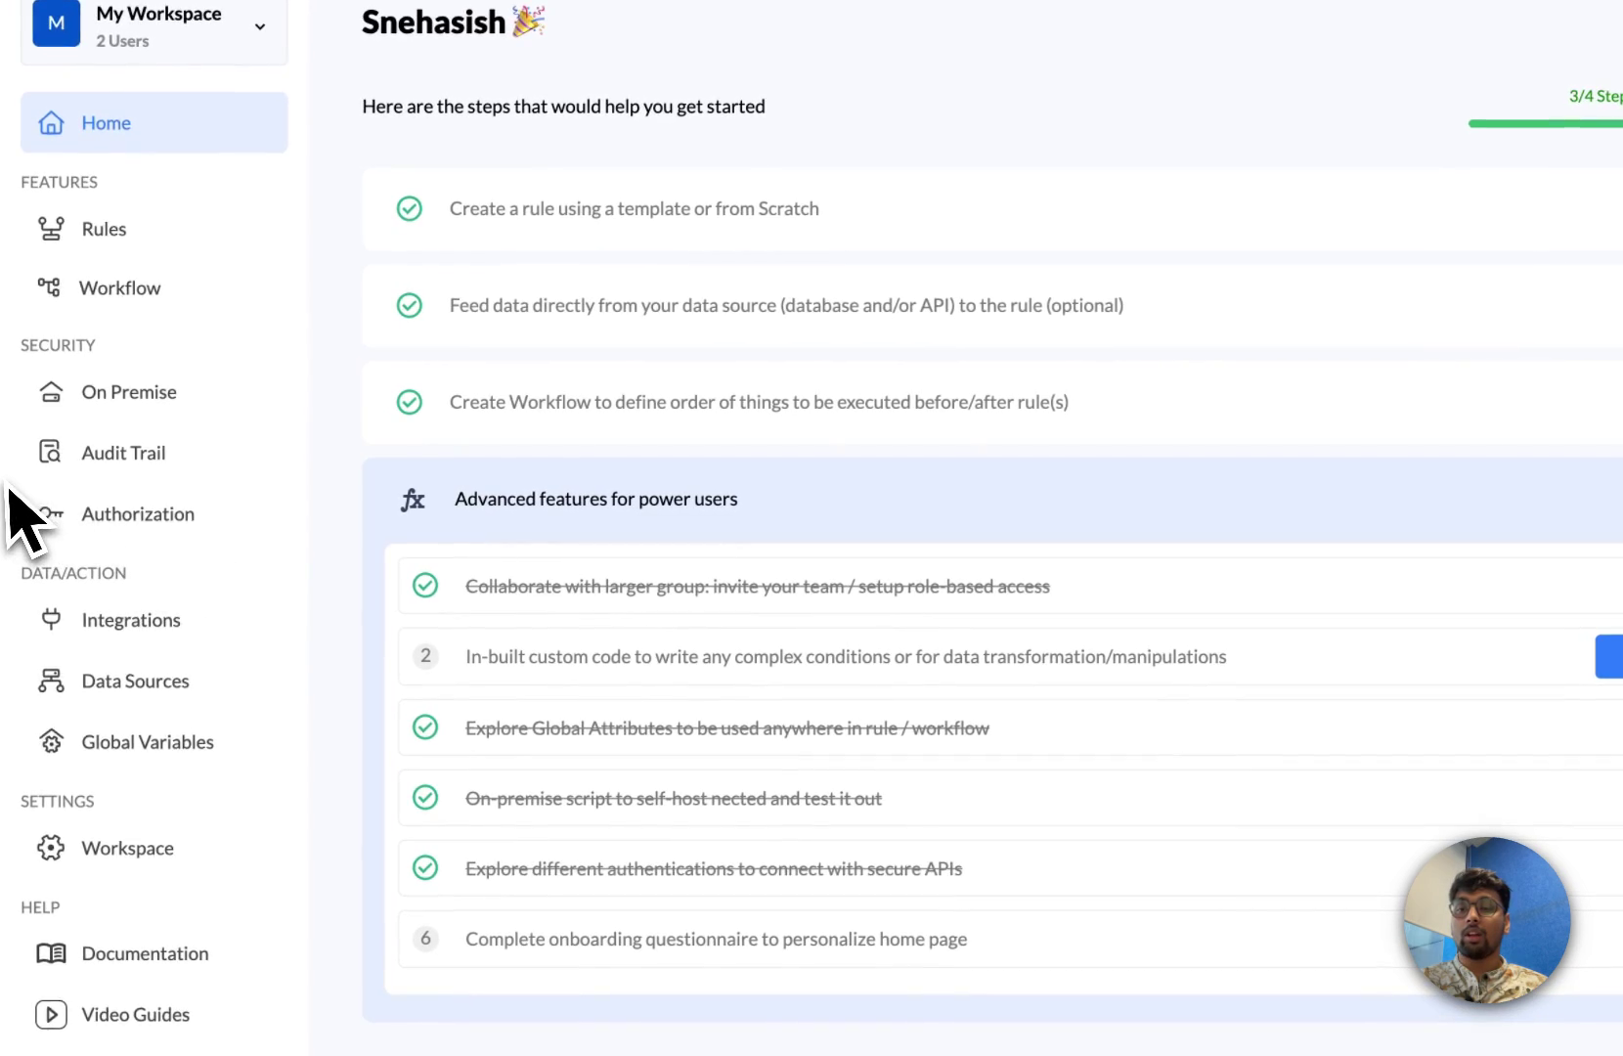
pyautogui.click(84, 399)
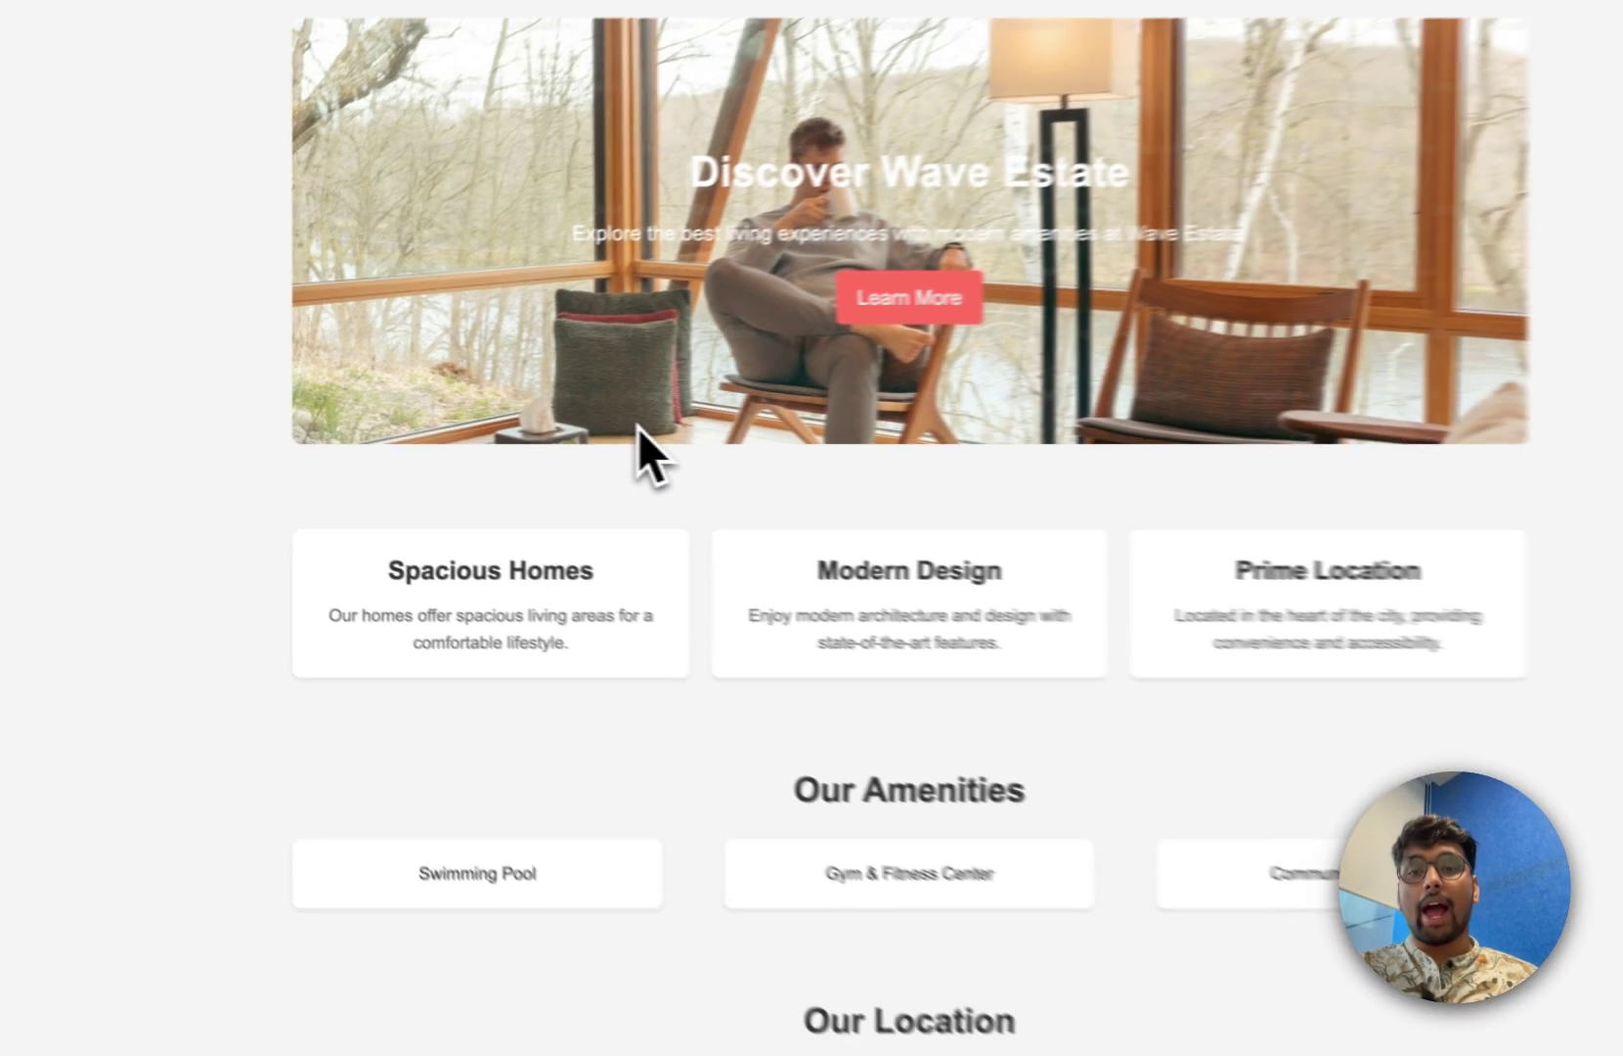
pyautogui.scroll(-10, 237, 587)
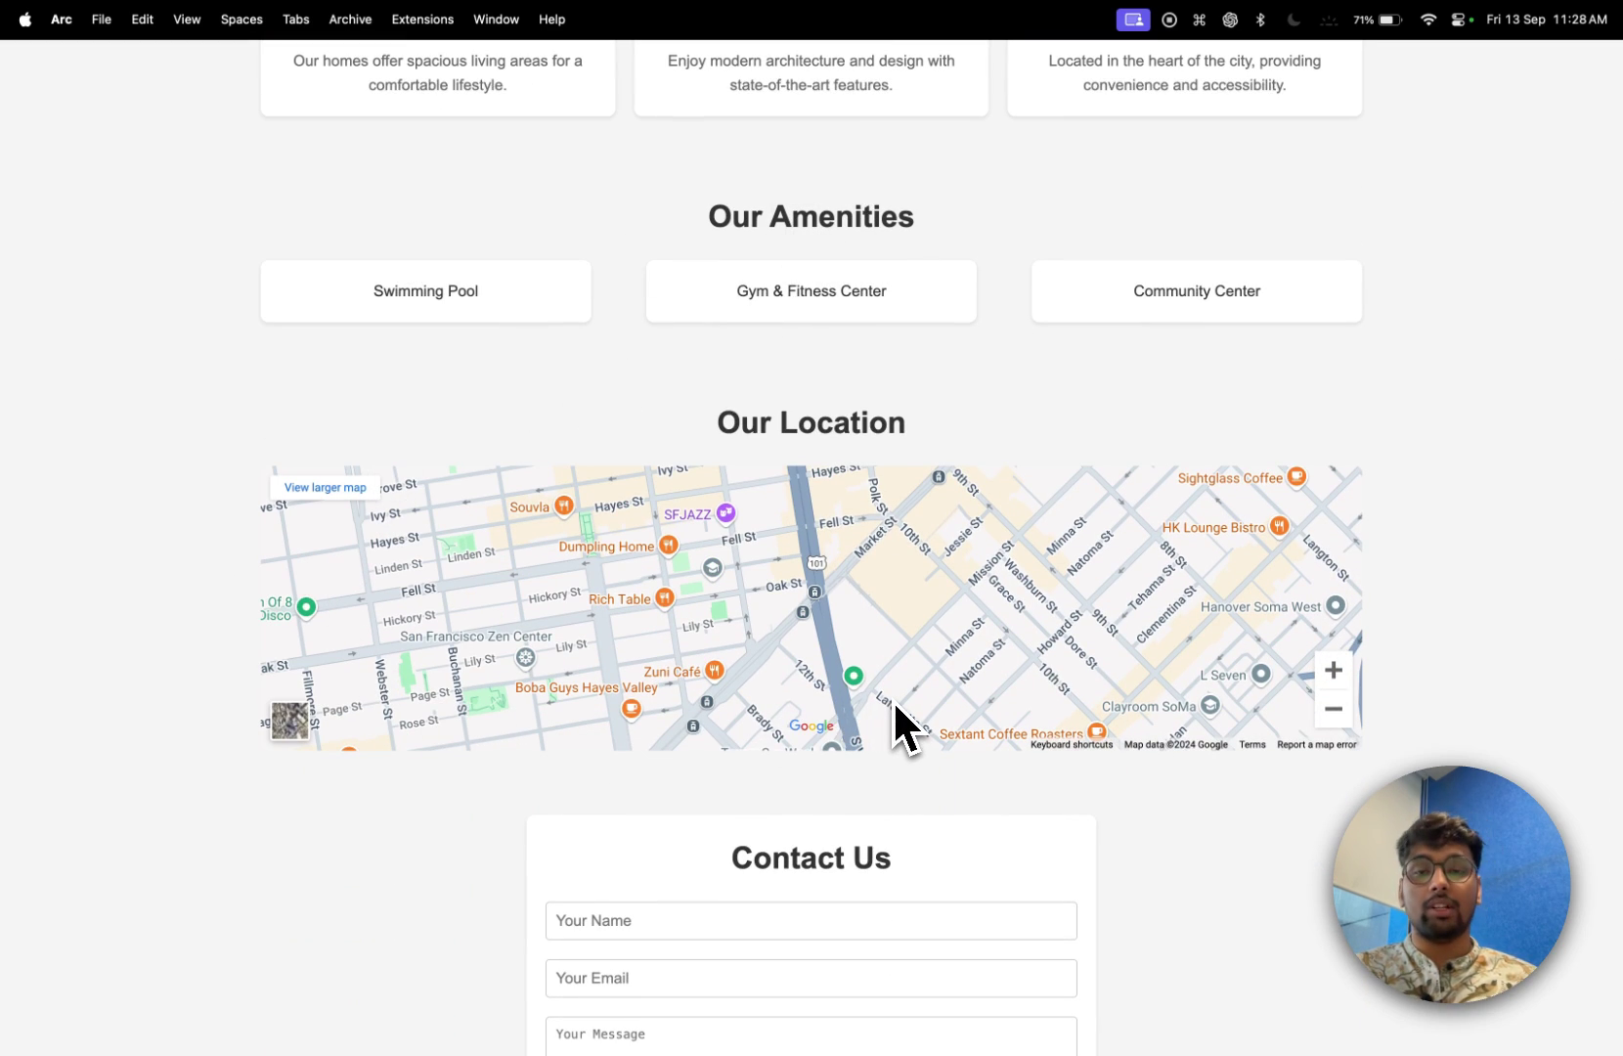
pyautogui.scroll(5, 893, 699)
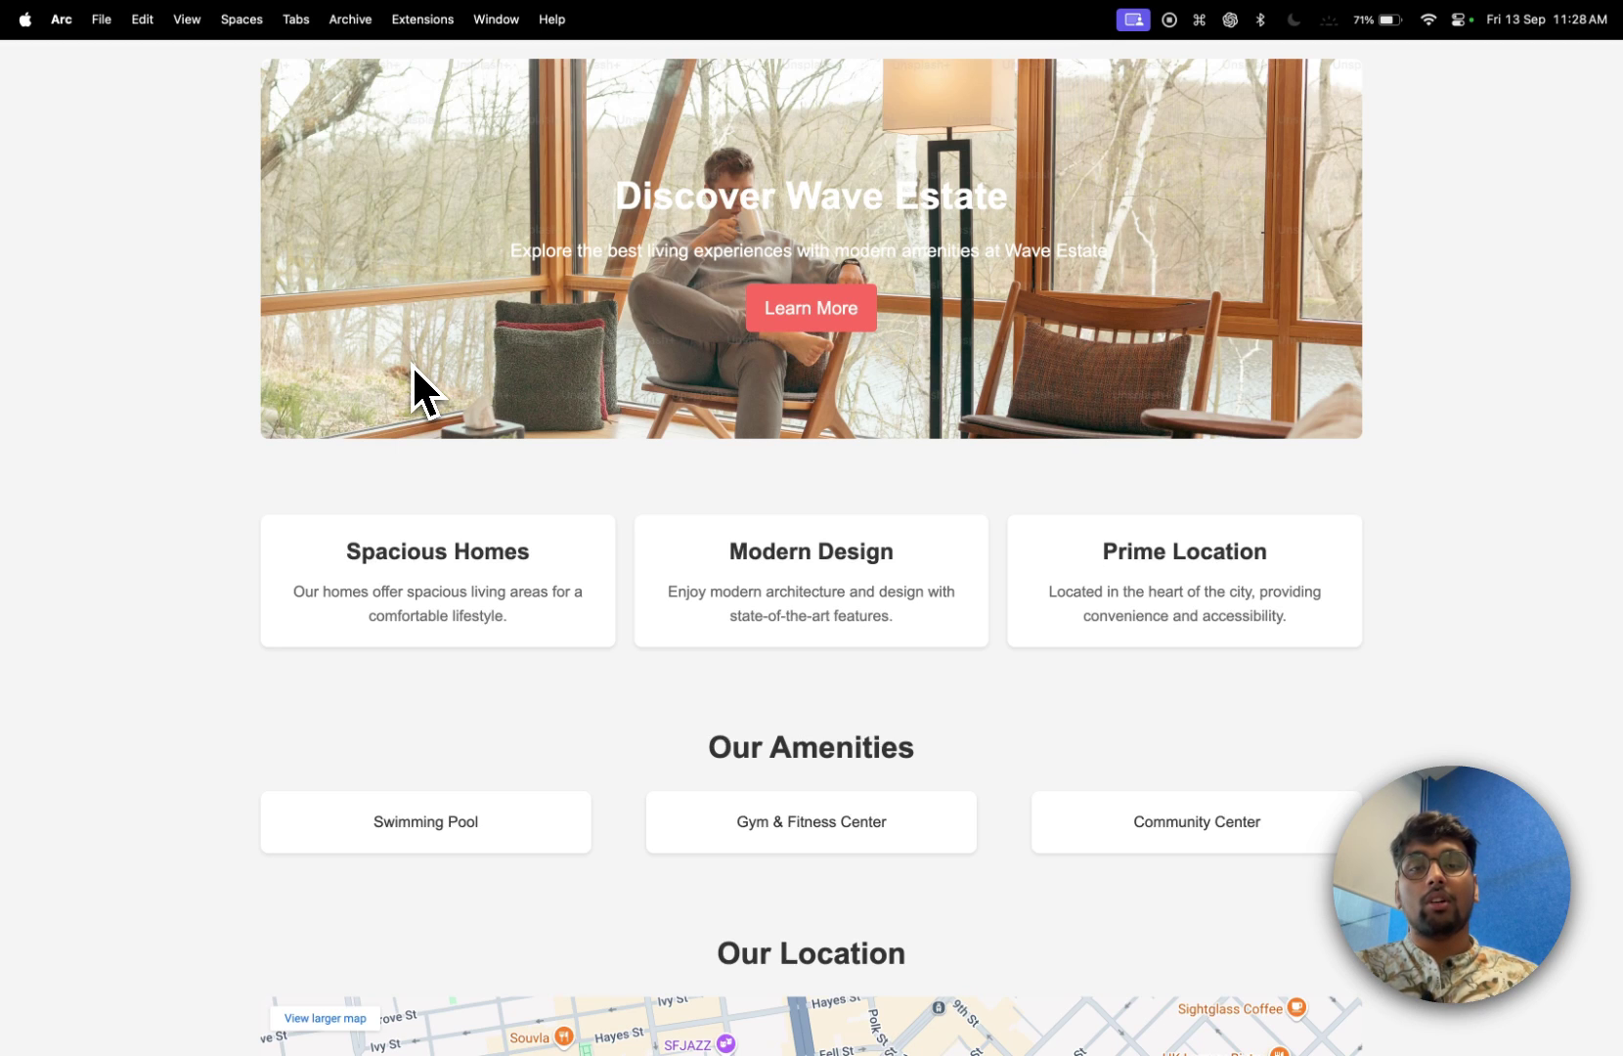
# - Check the Wave Estate page's full URL for tracking parameters and review its default content down to the contact form
pyautogui.moveTo(56, 361)
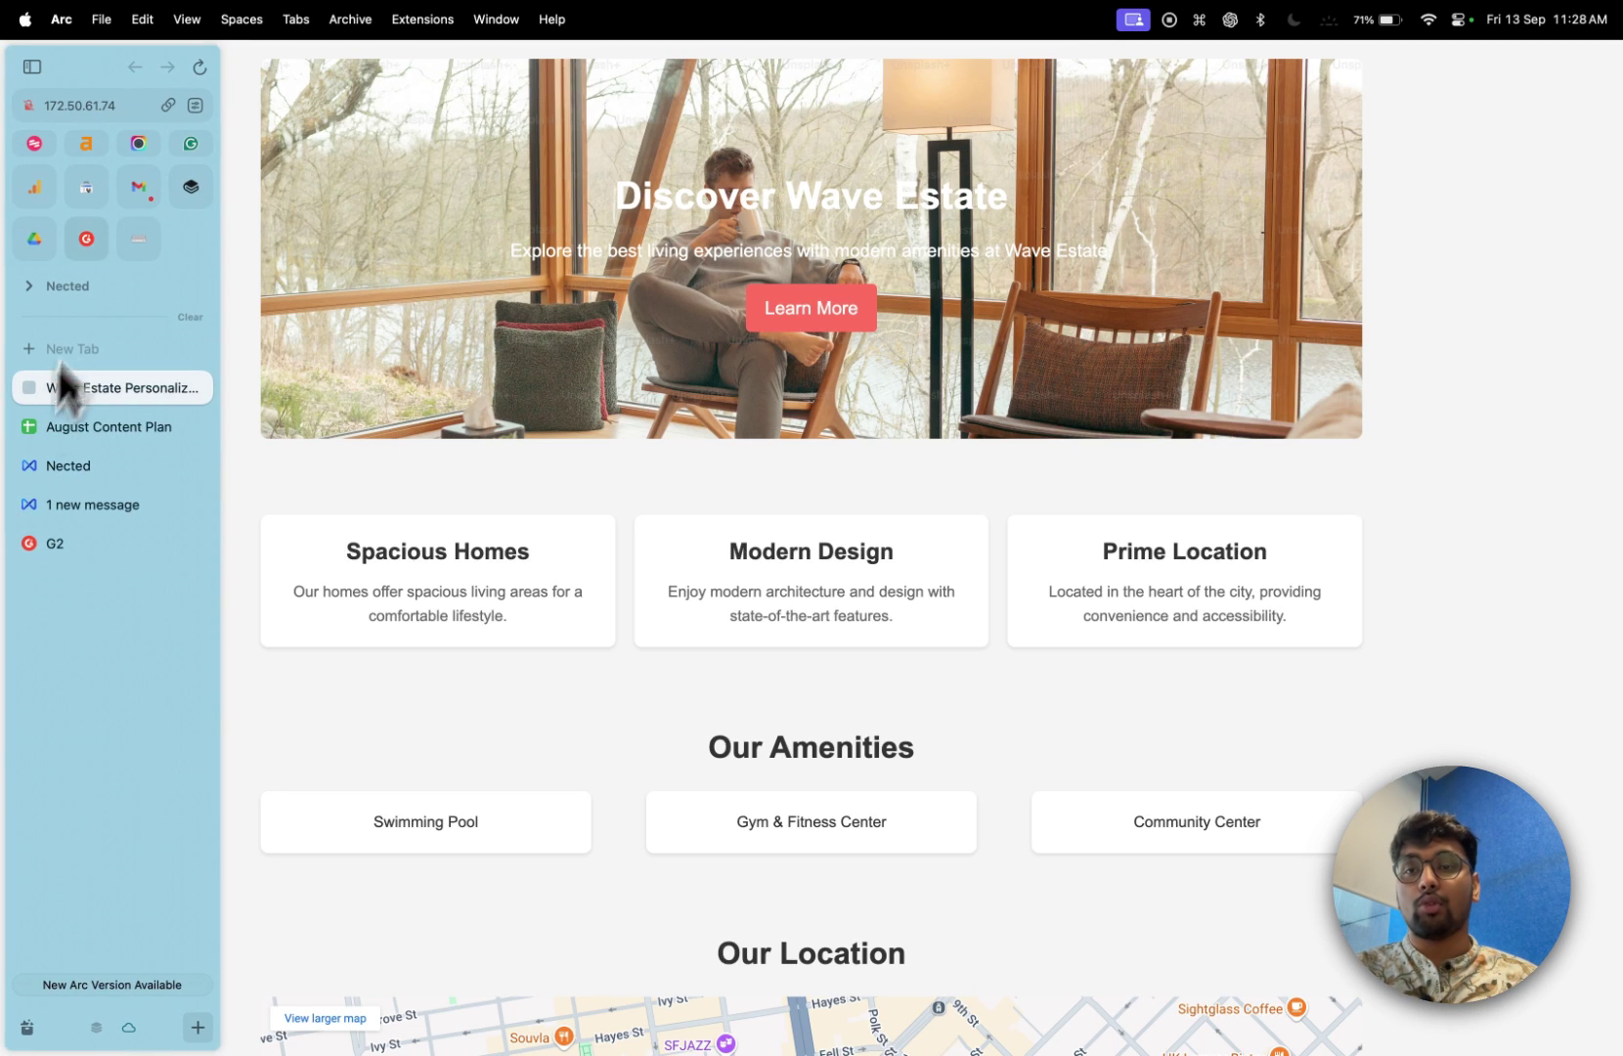
pyautogui.click(131, 116)
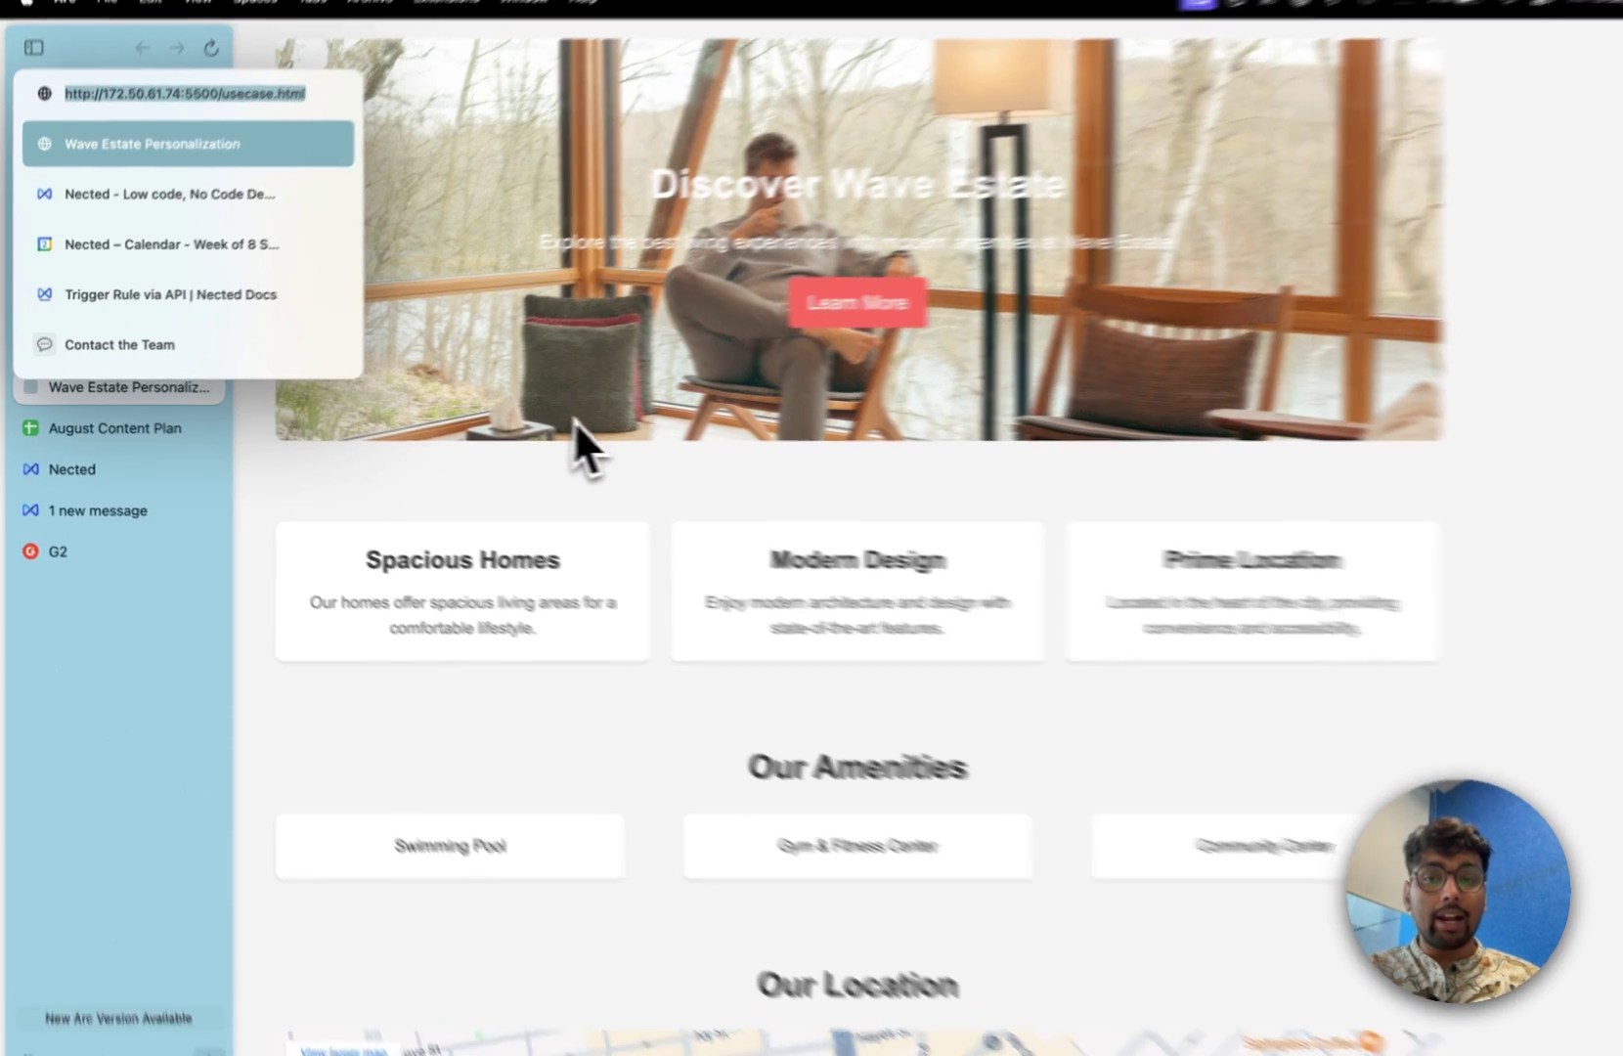
pyautogui.click(534, 465)
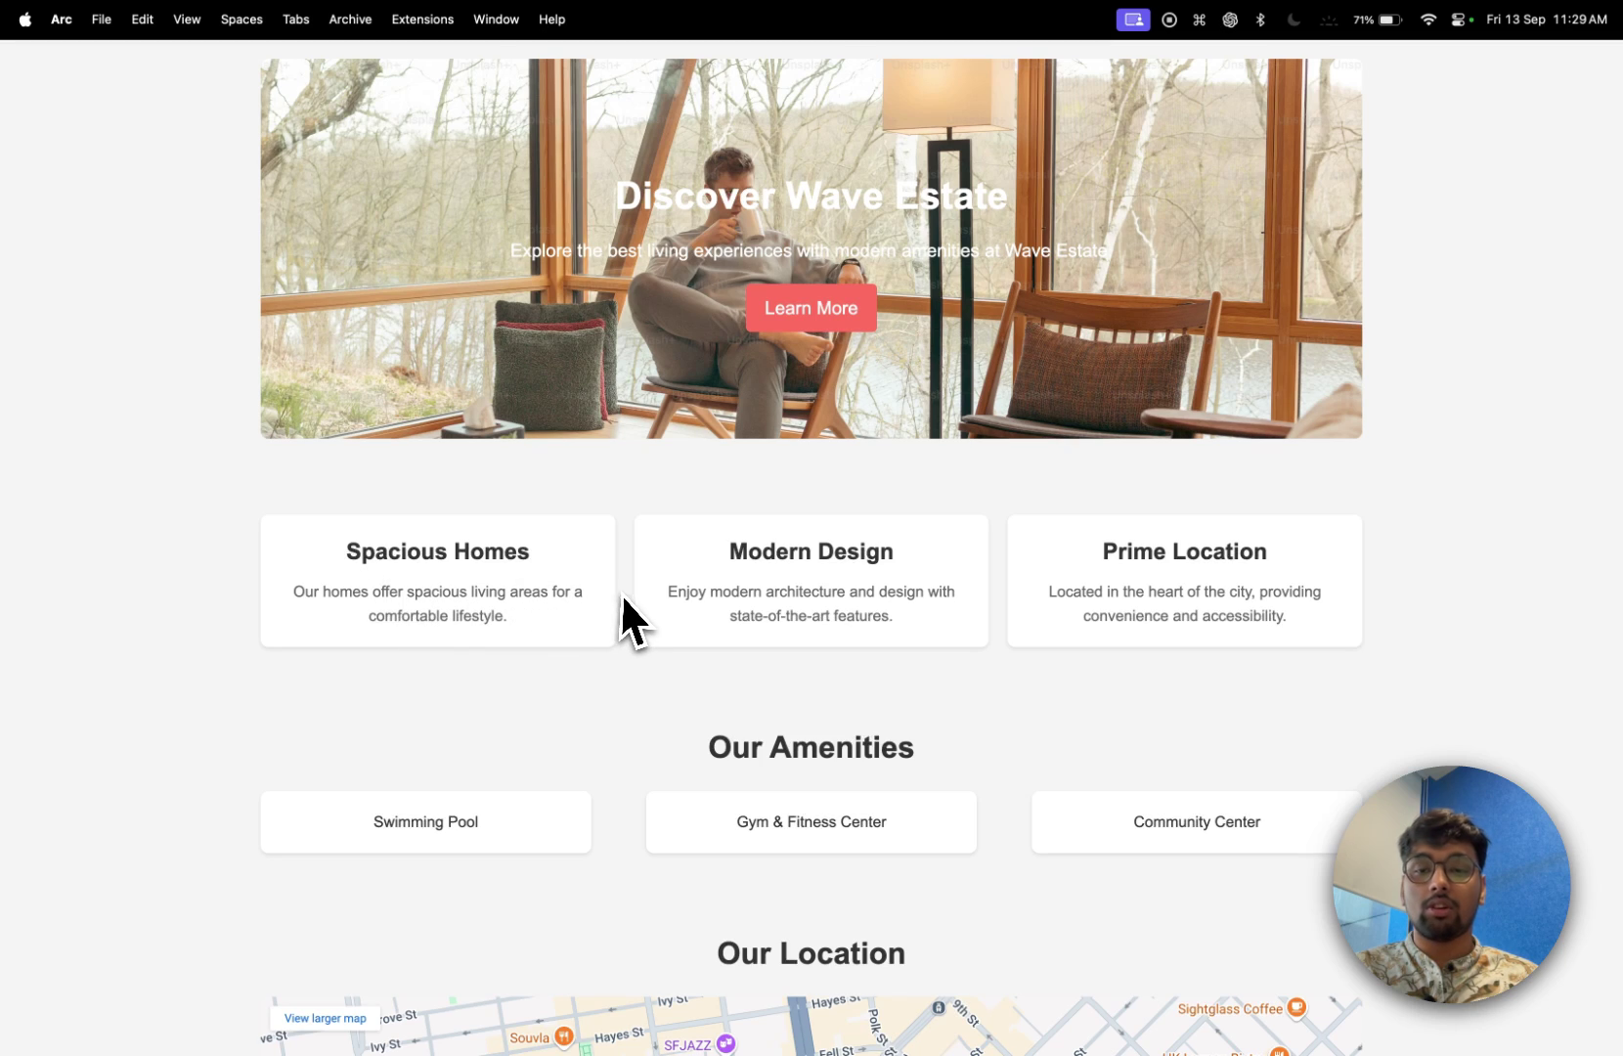
pyautogui.scroll(-10, 626, 606)
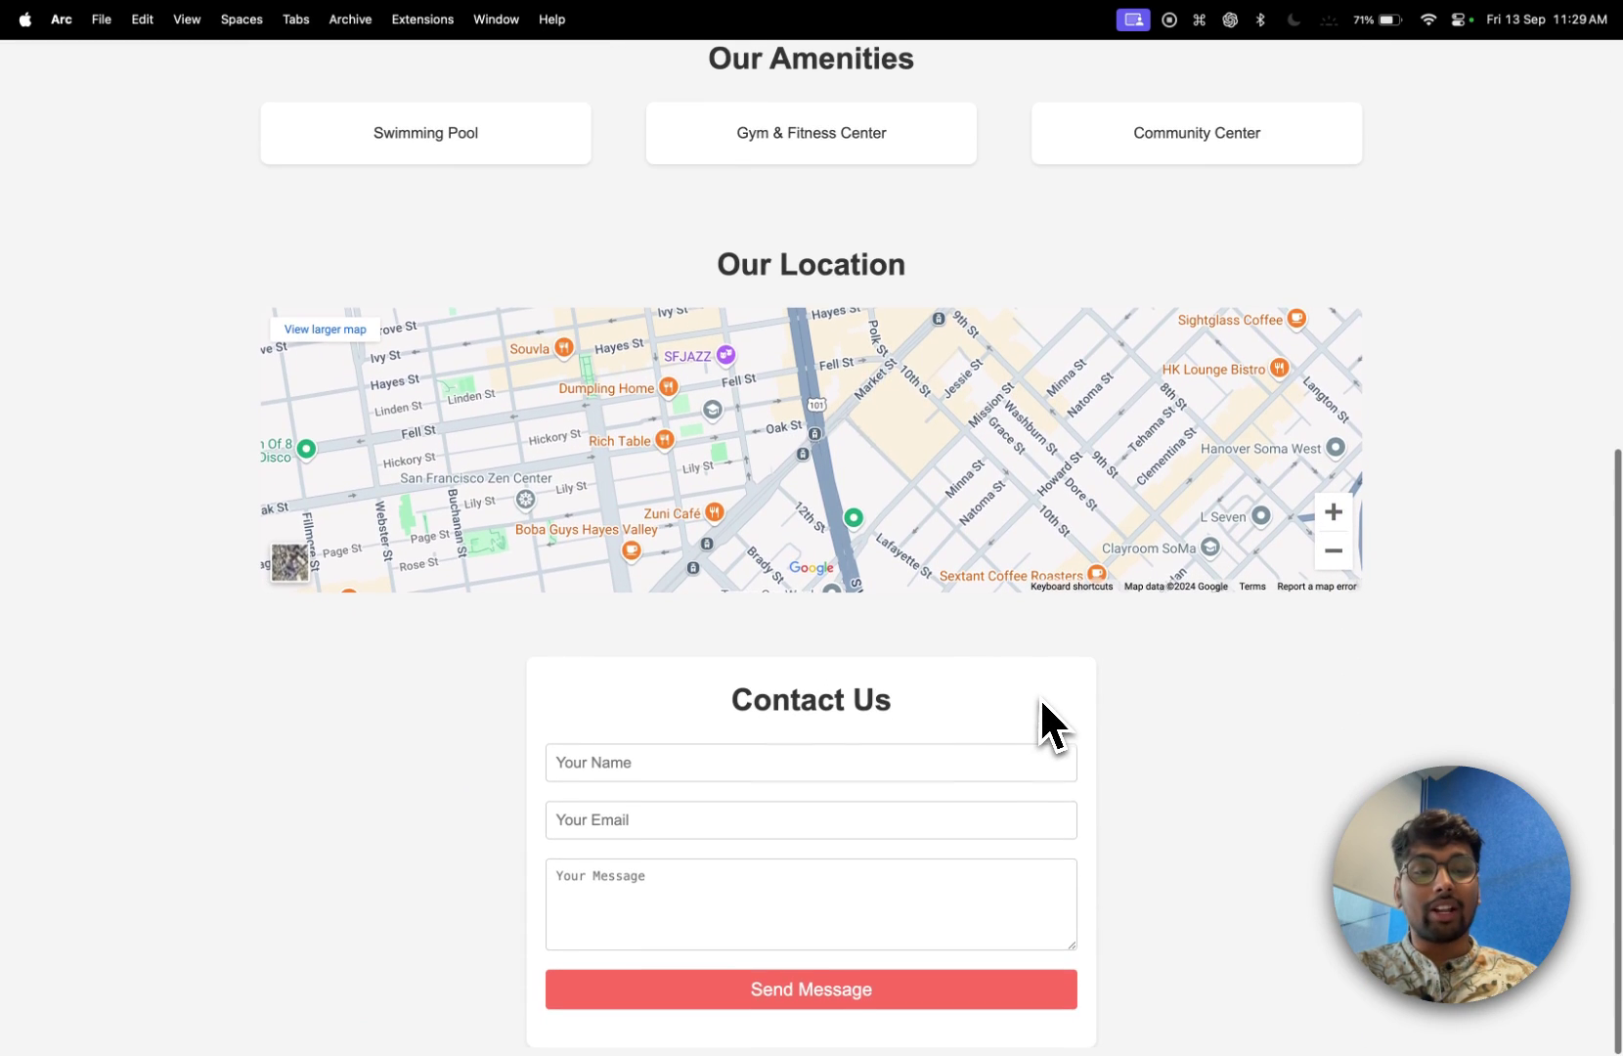
pyautogui.scroll(10, 1042, 702)
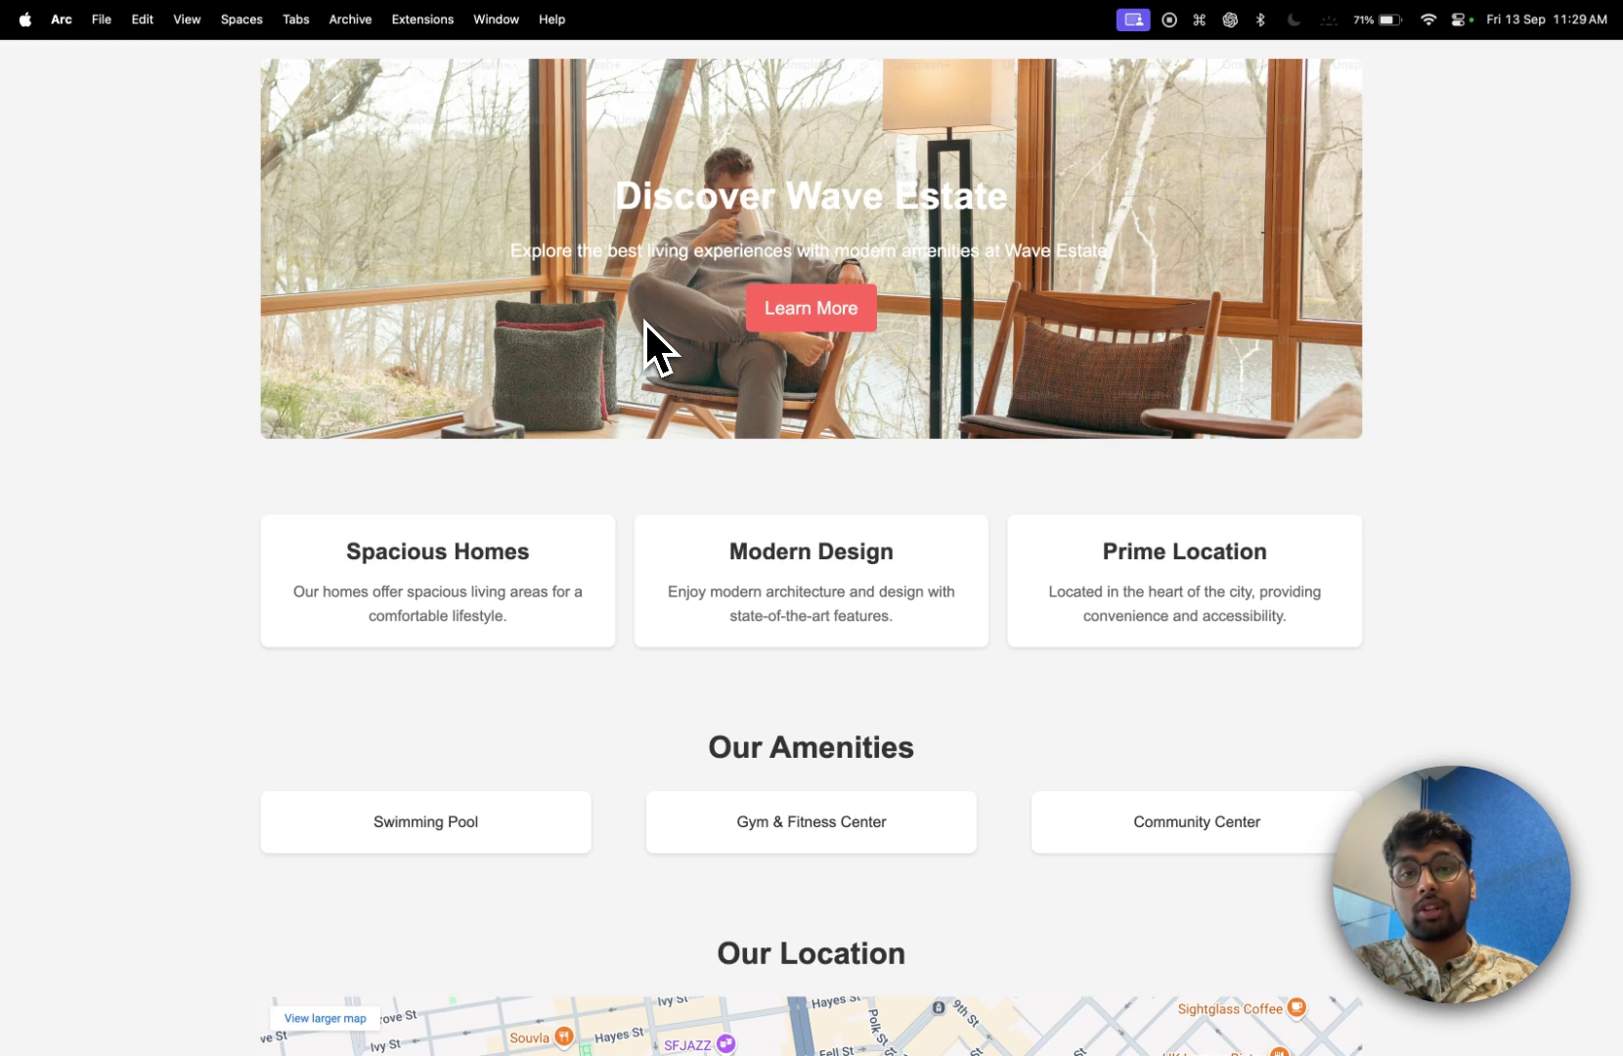
# - Return to the Nected workspace and open the UTM decision table from the list of rules
pyautogui.moveTo(18, 446)
pyautogui.click(65, 468)
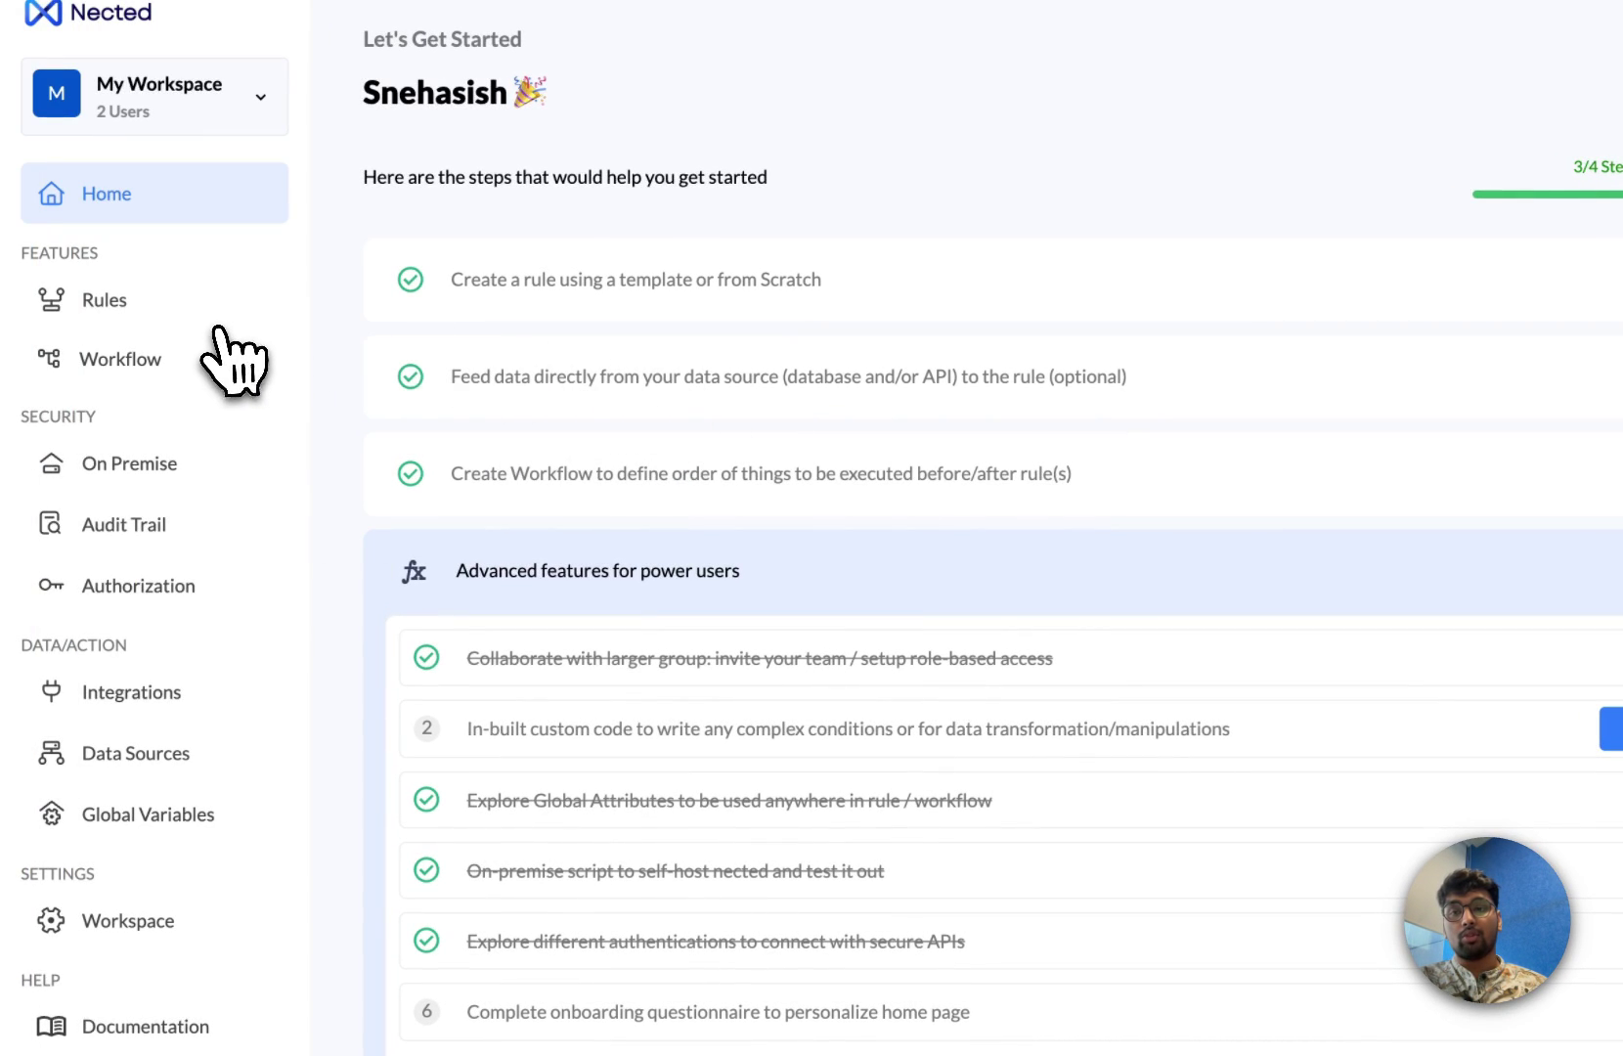
pyautogui.click(205, 325)
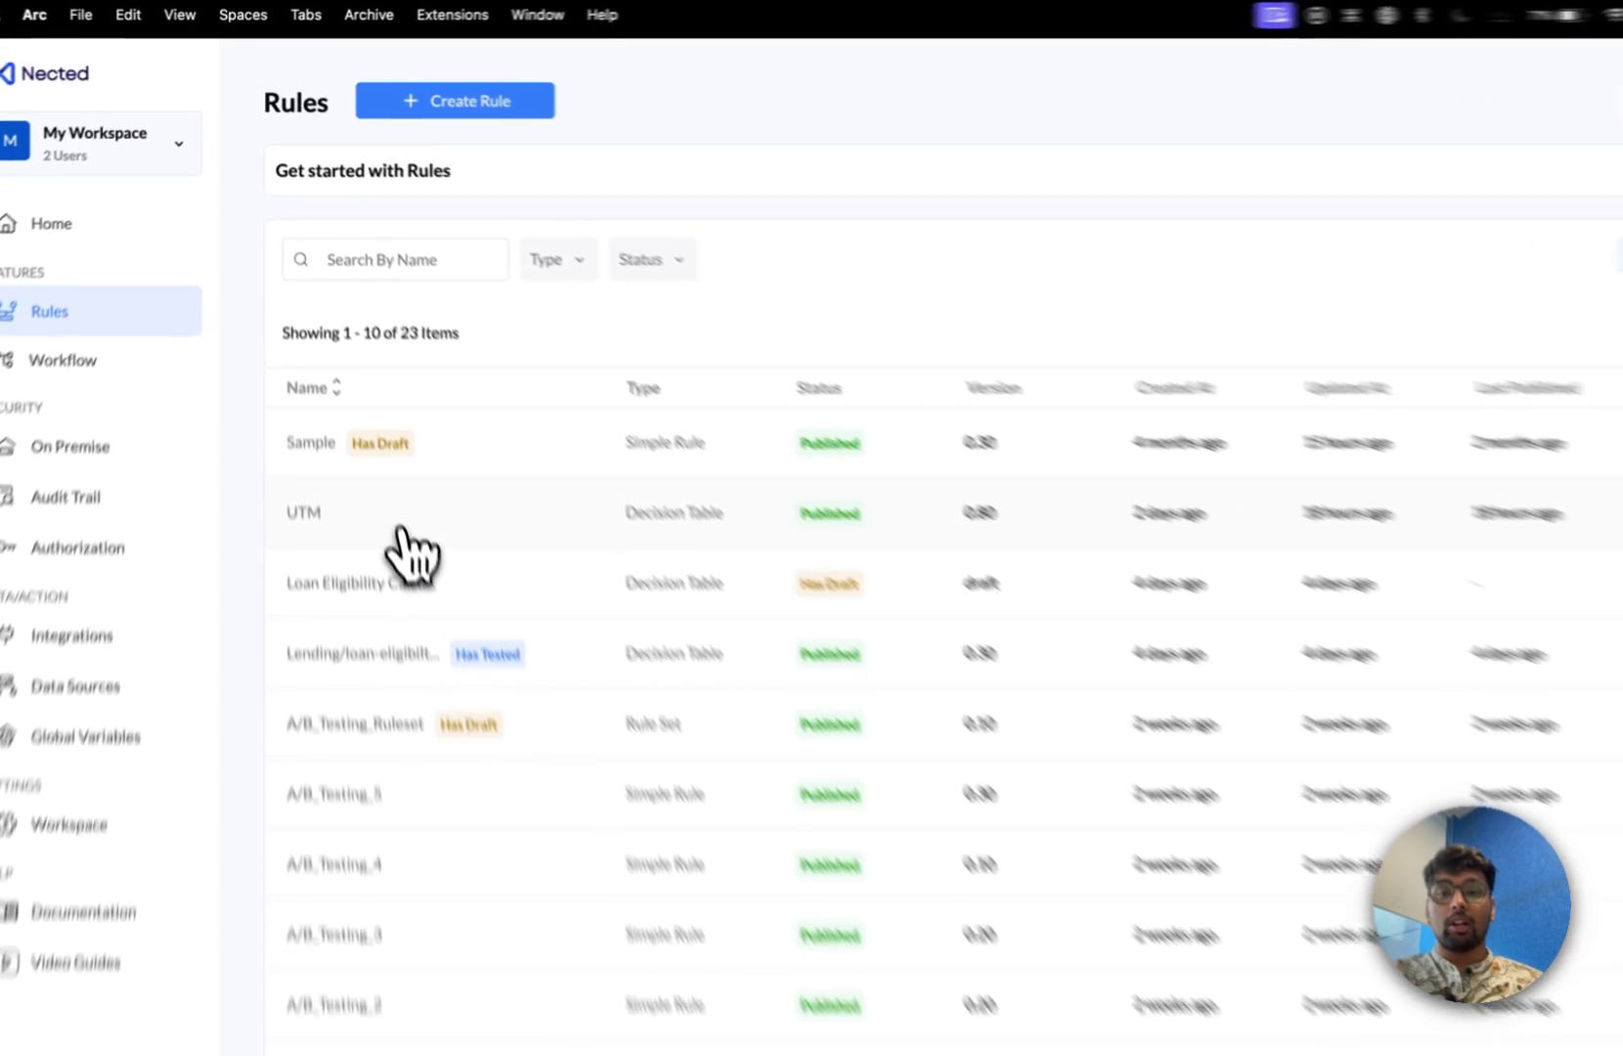
pyautogui.click(381, 462)
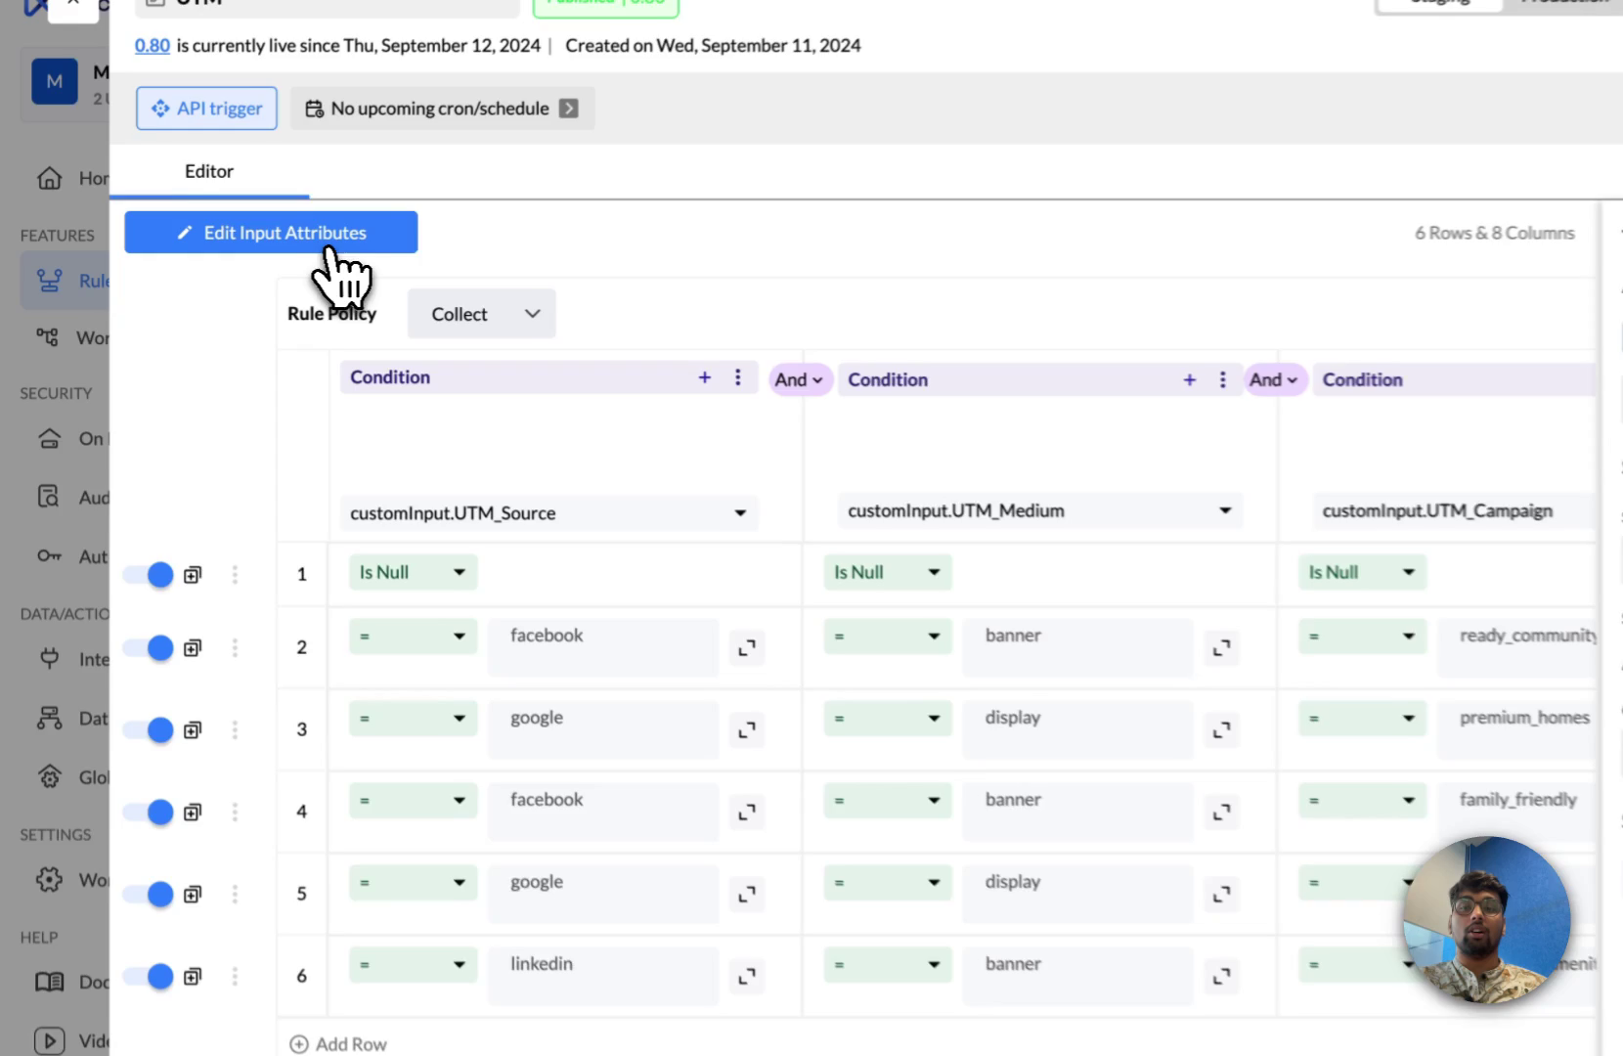
# - Examine the published UTM rule's input attributes, then return to its decision table
pyautogui.click(331, 252)
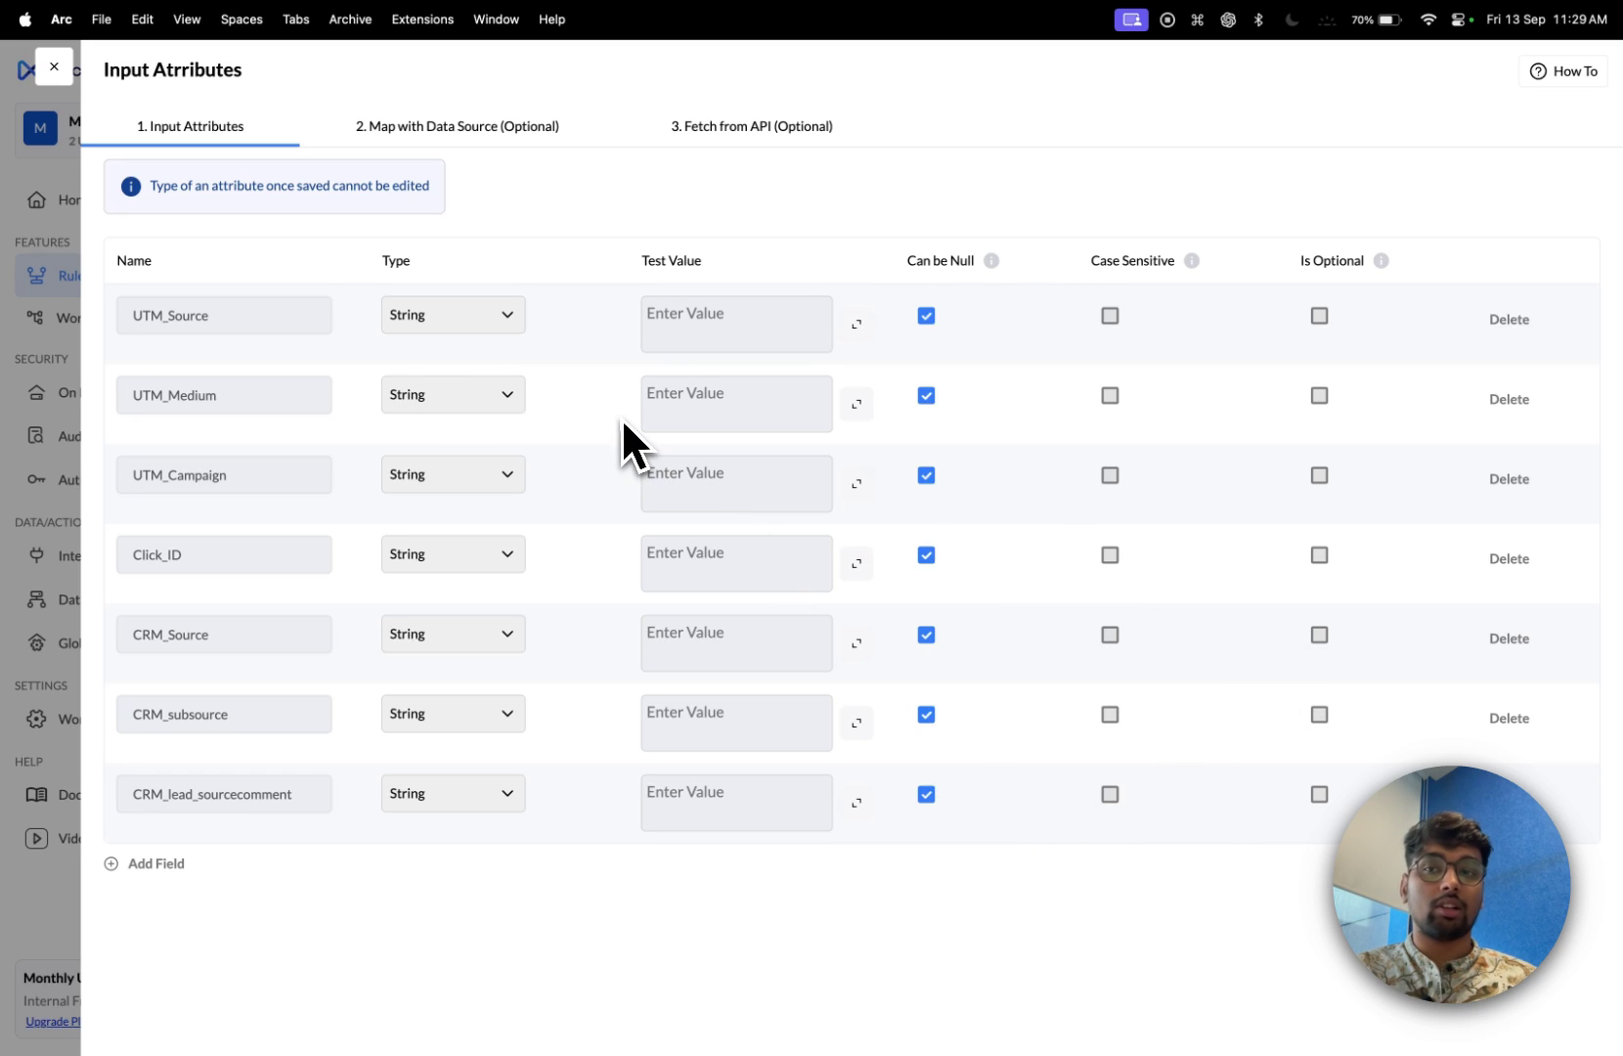
pyautogui.click(54, 66)
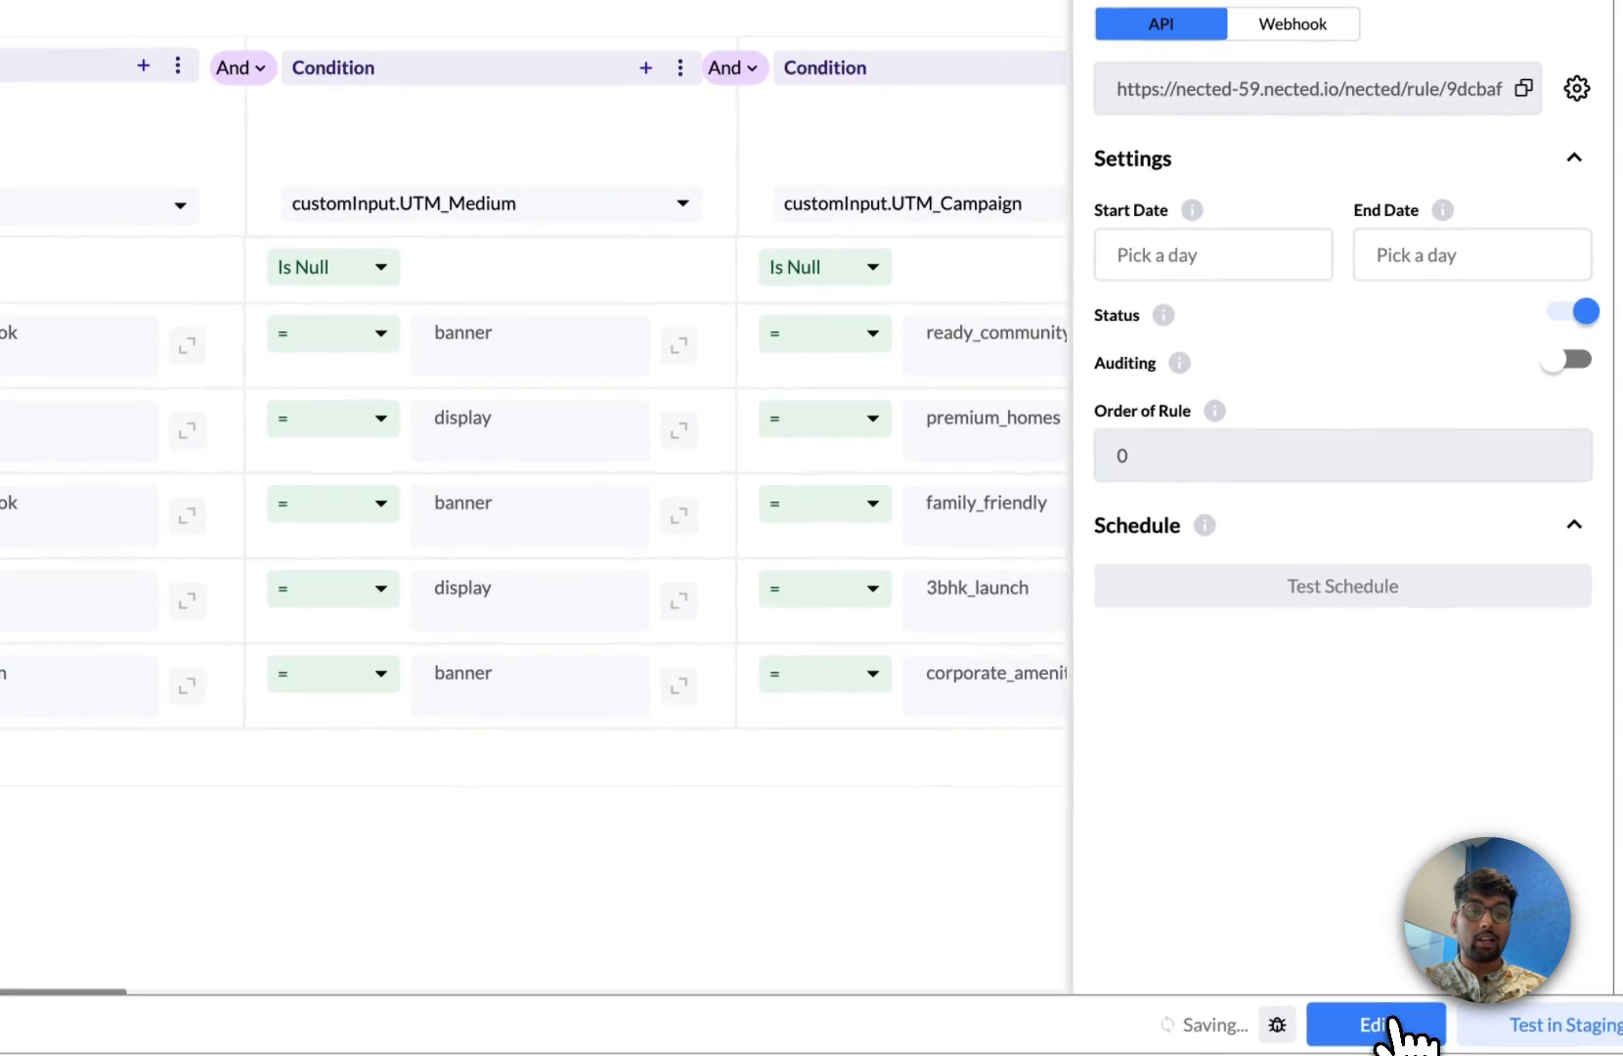
# - Put the UTM rule into edit mode, then open its input attributes for editing and save them
pyautogui.click(1393, 1026)
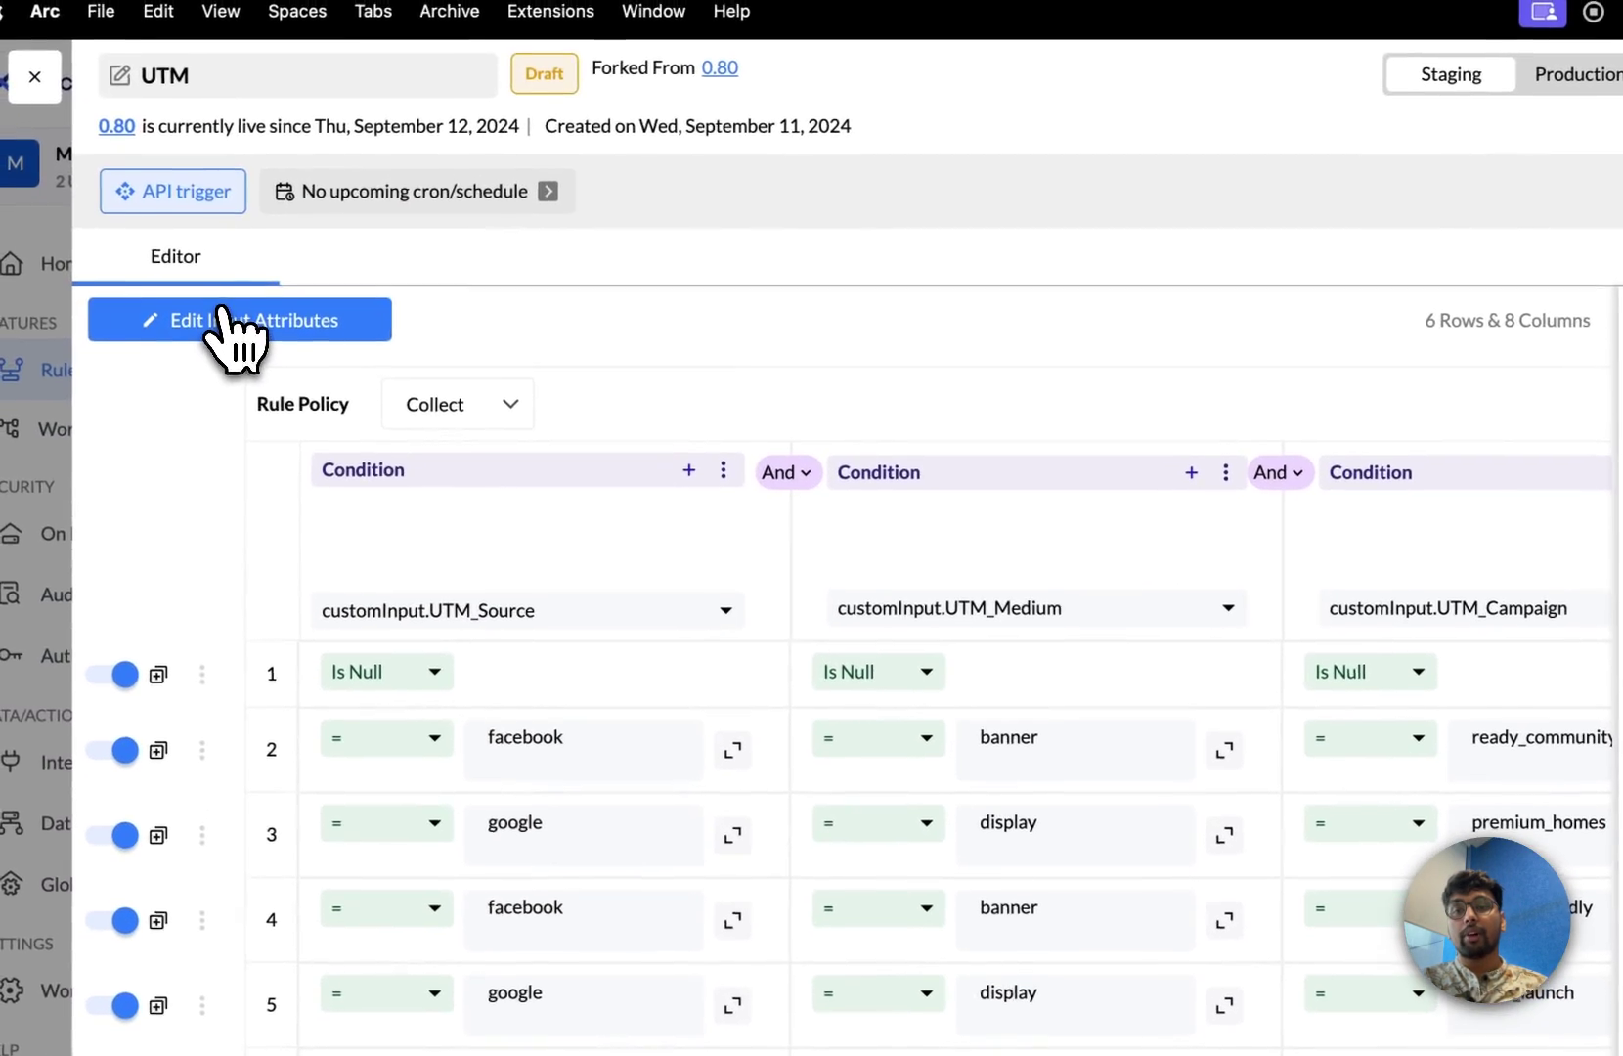
pyautogui.click(240, 333)
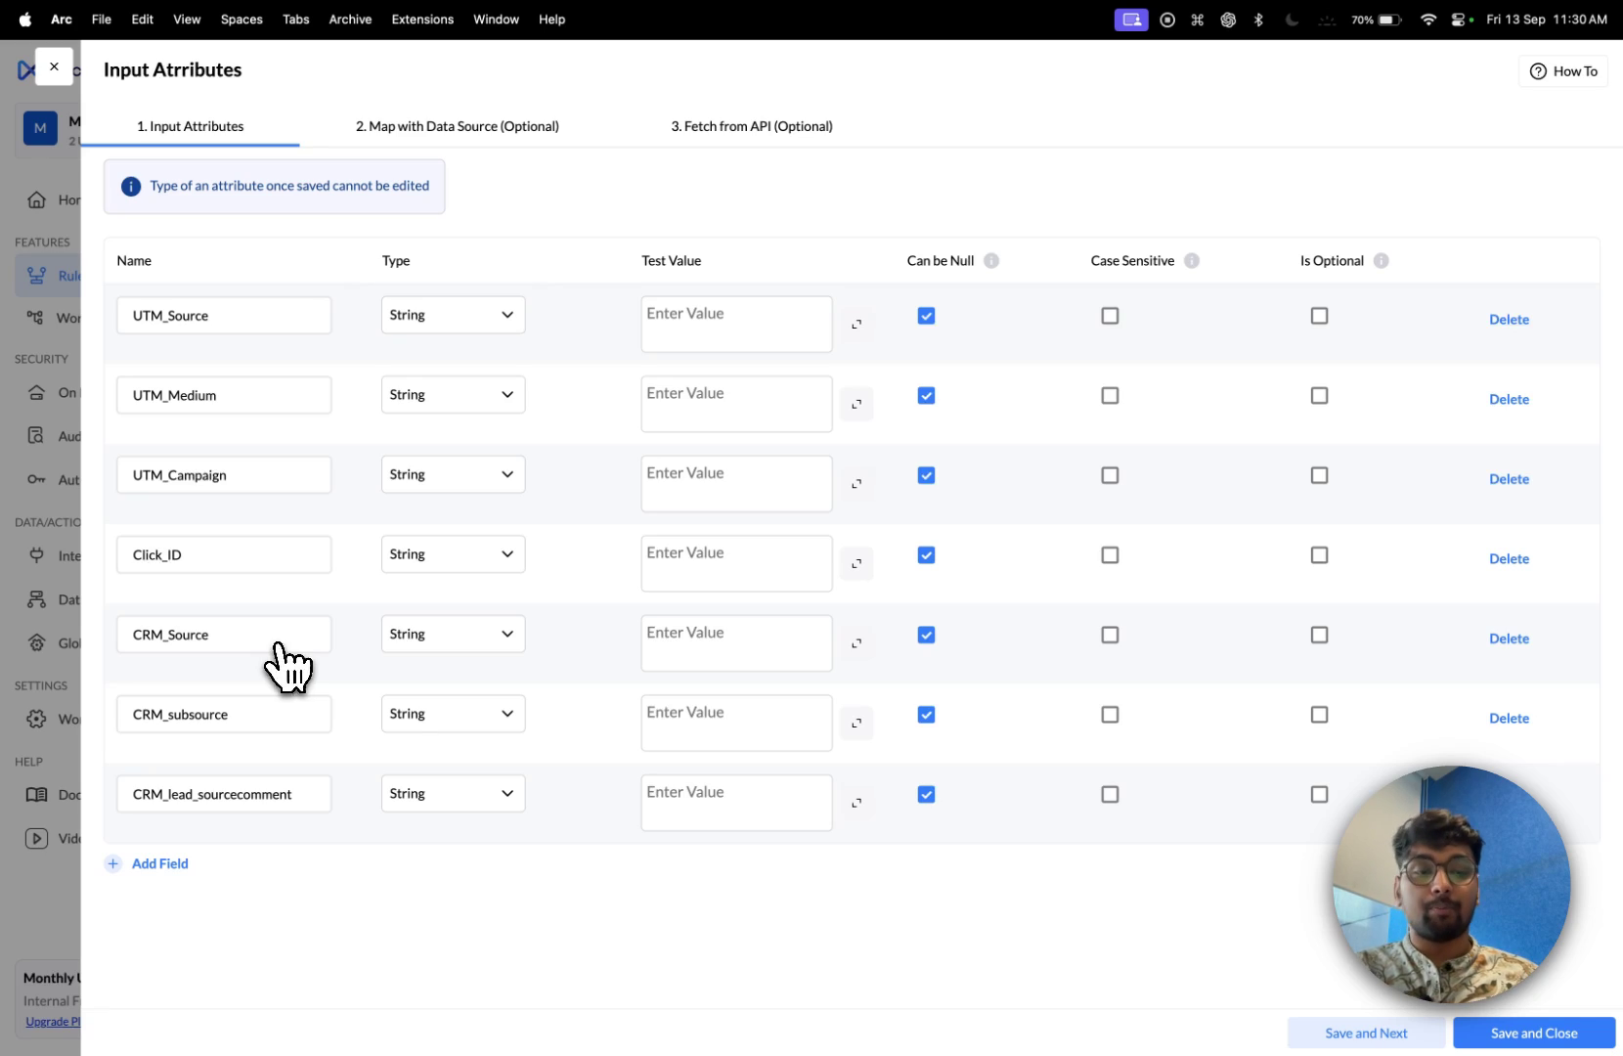
pyautogui.click(1470, 1033)
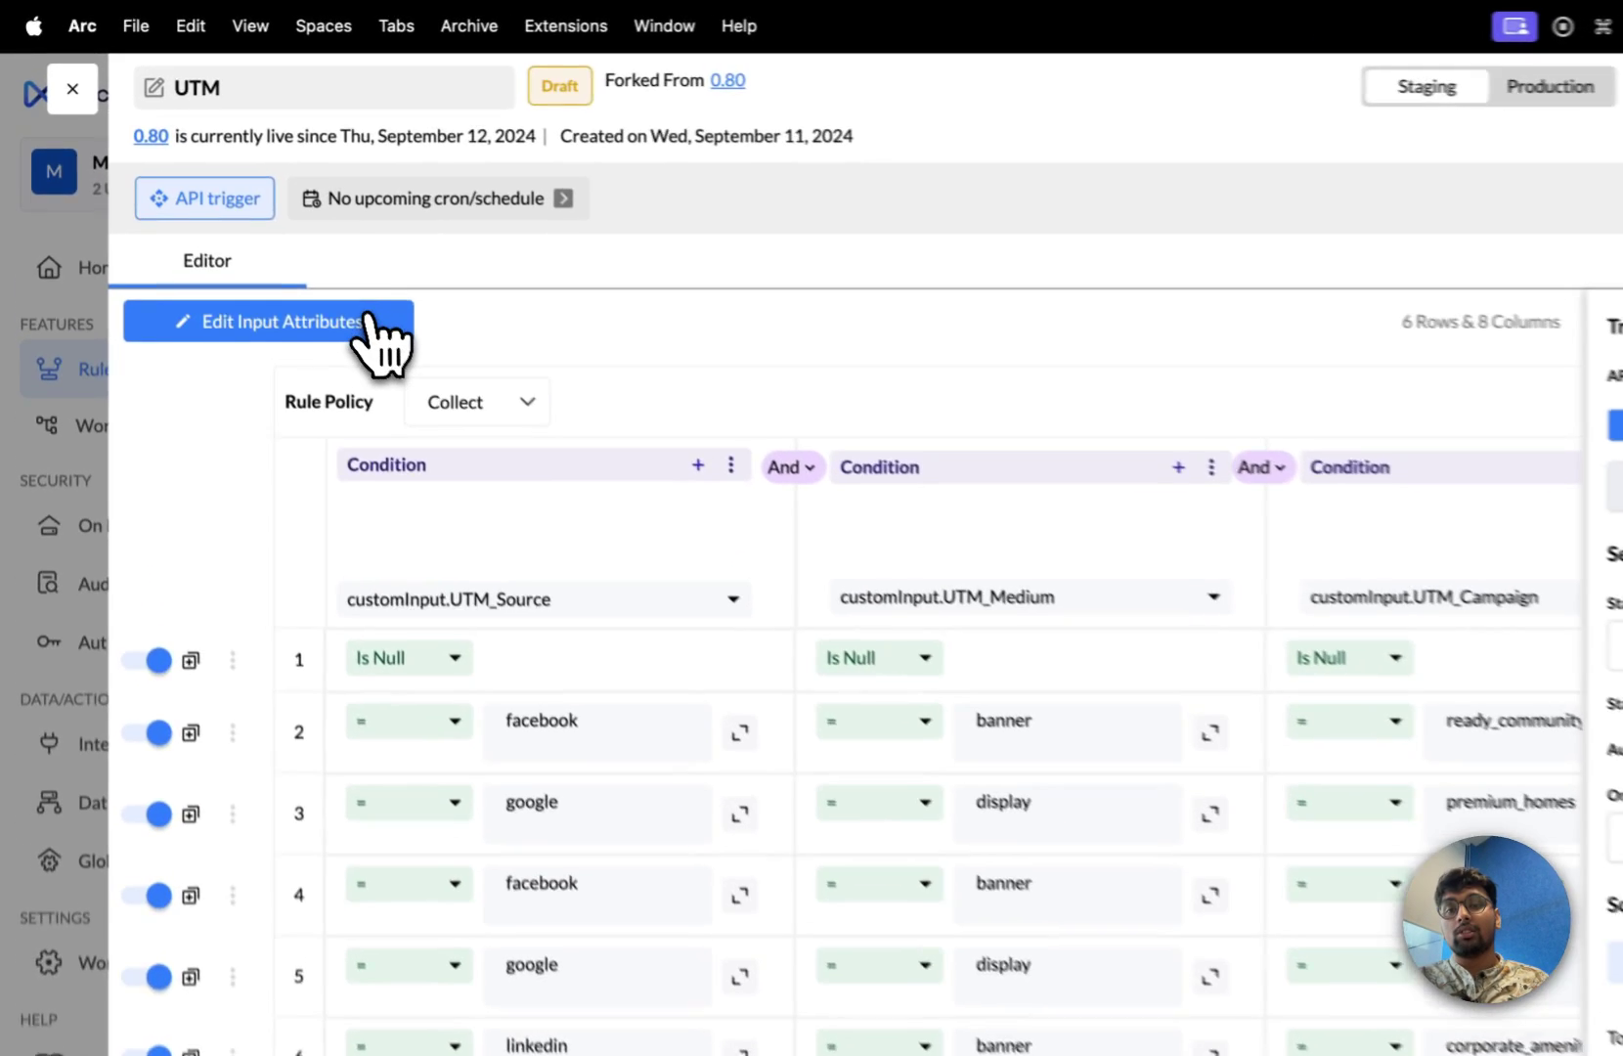
# - Add a blank input attribute fetched from an API to the UTM rule and start creating a new REST API connector for it
pyautogui.click(293, 240)
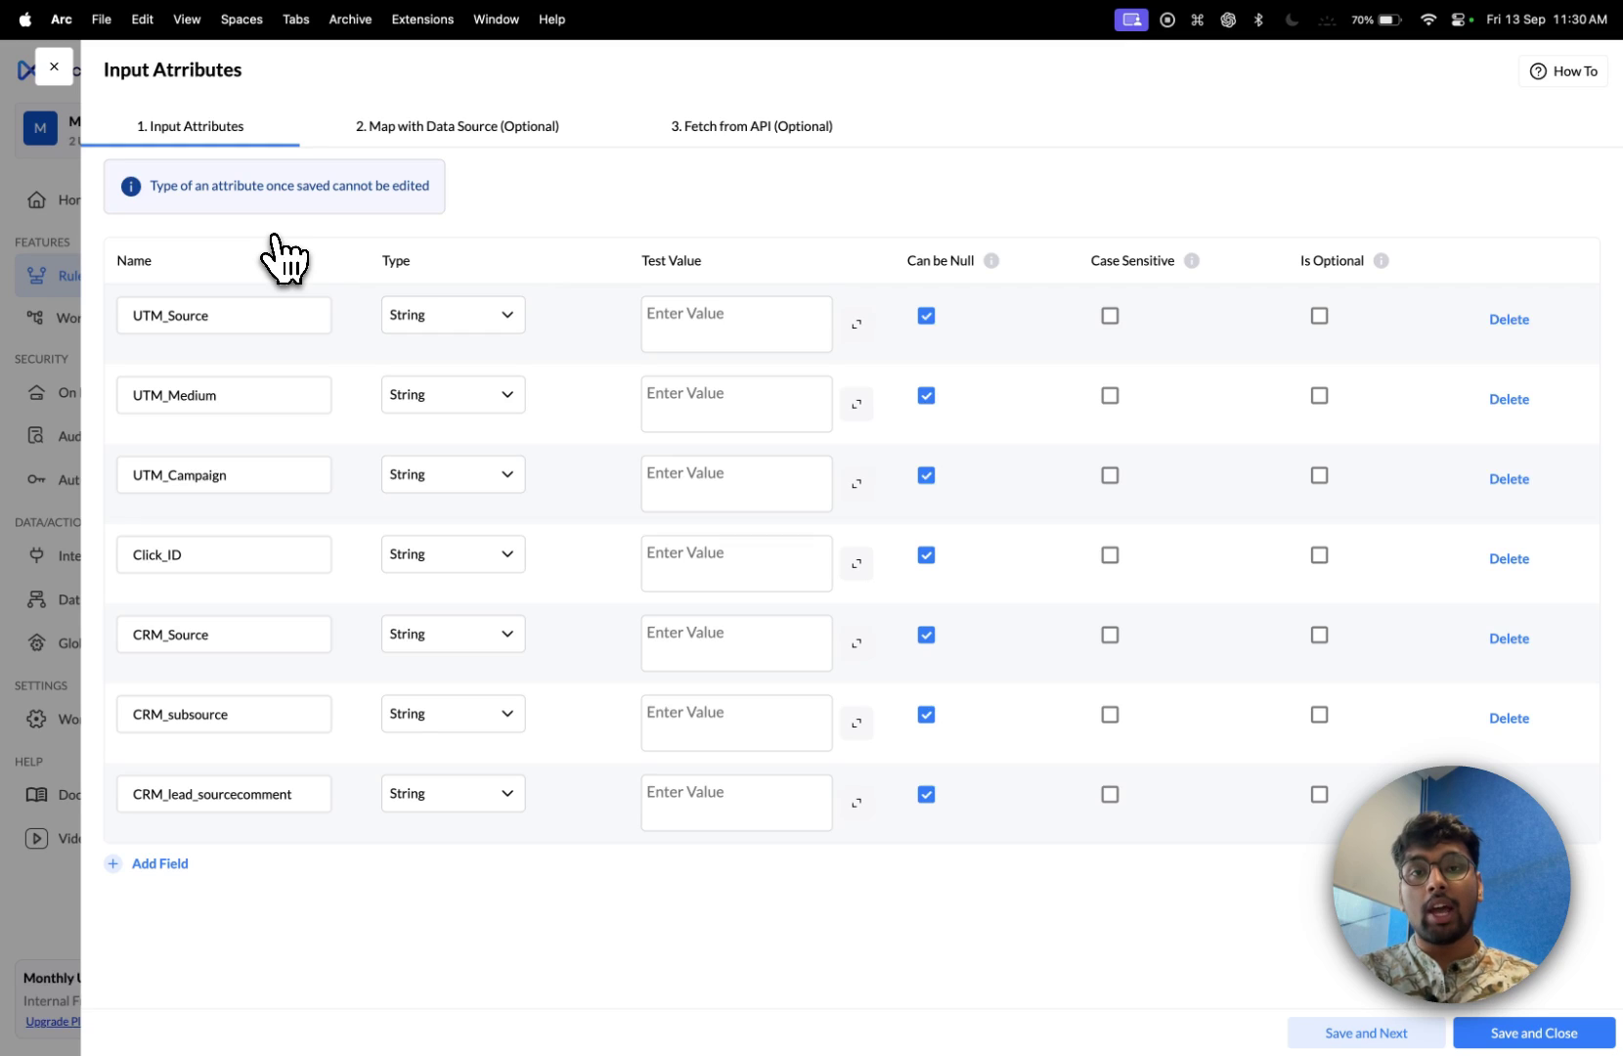
pyautogui.click(816, 127)
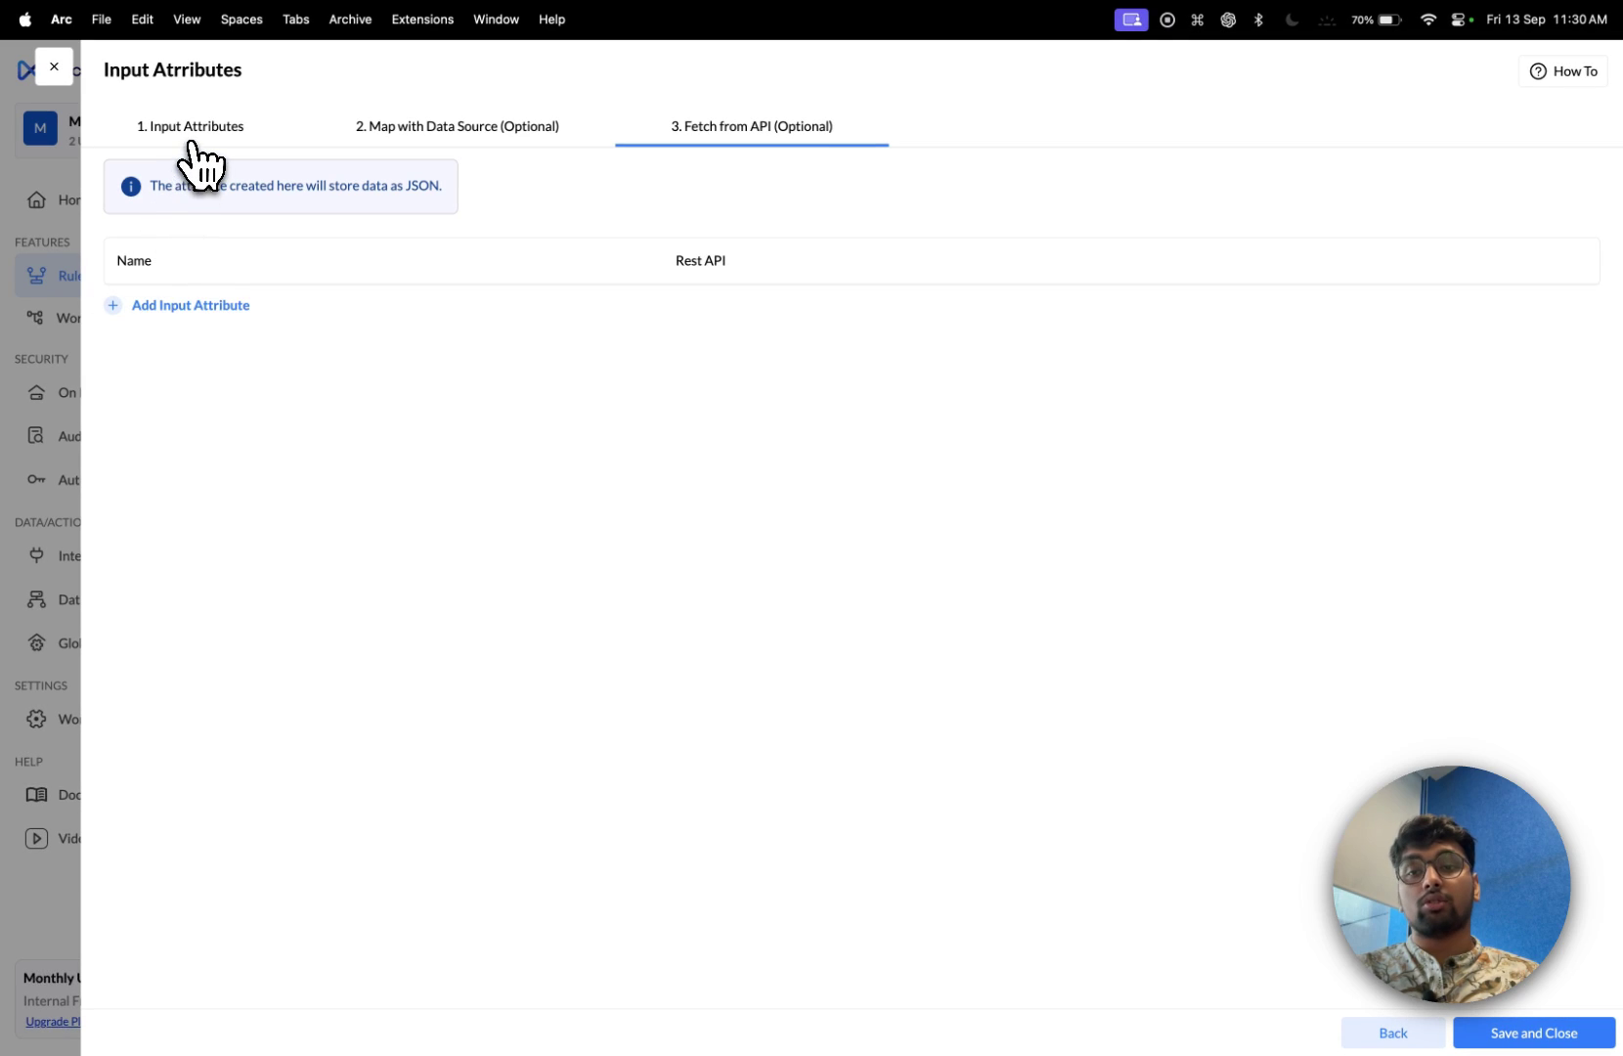
pyautogui.click(196, 305)
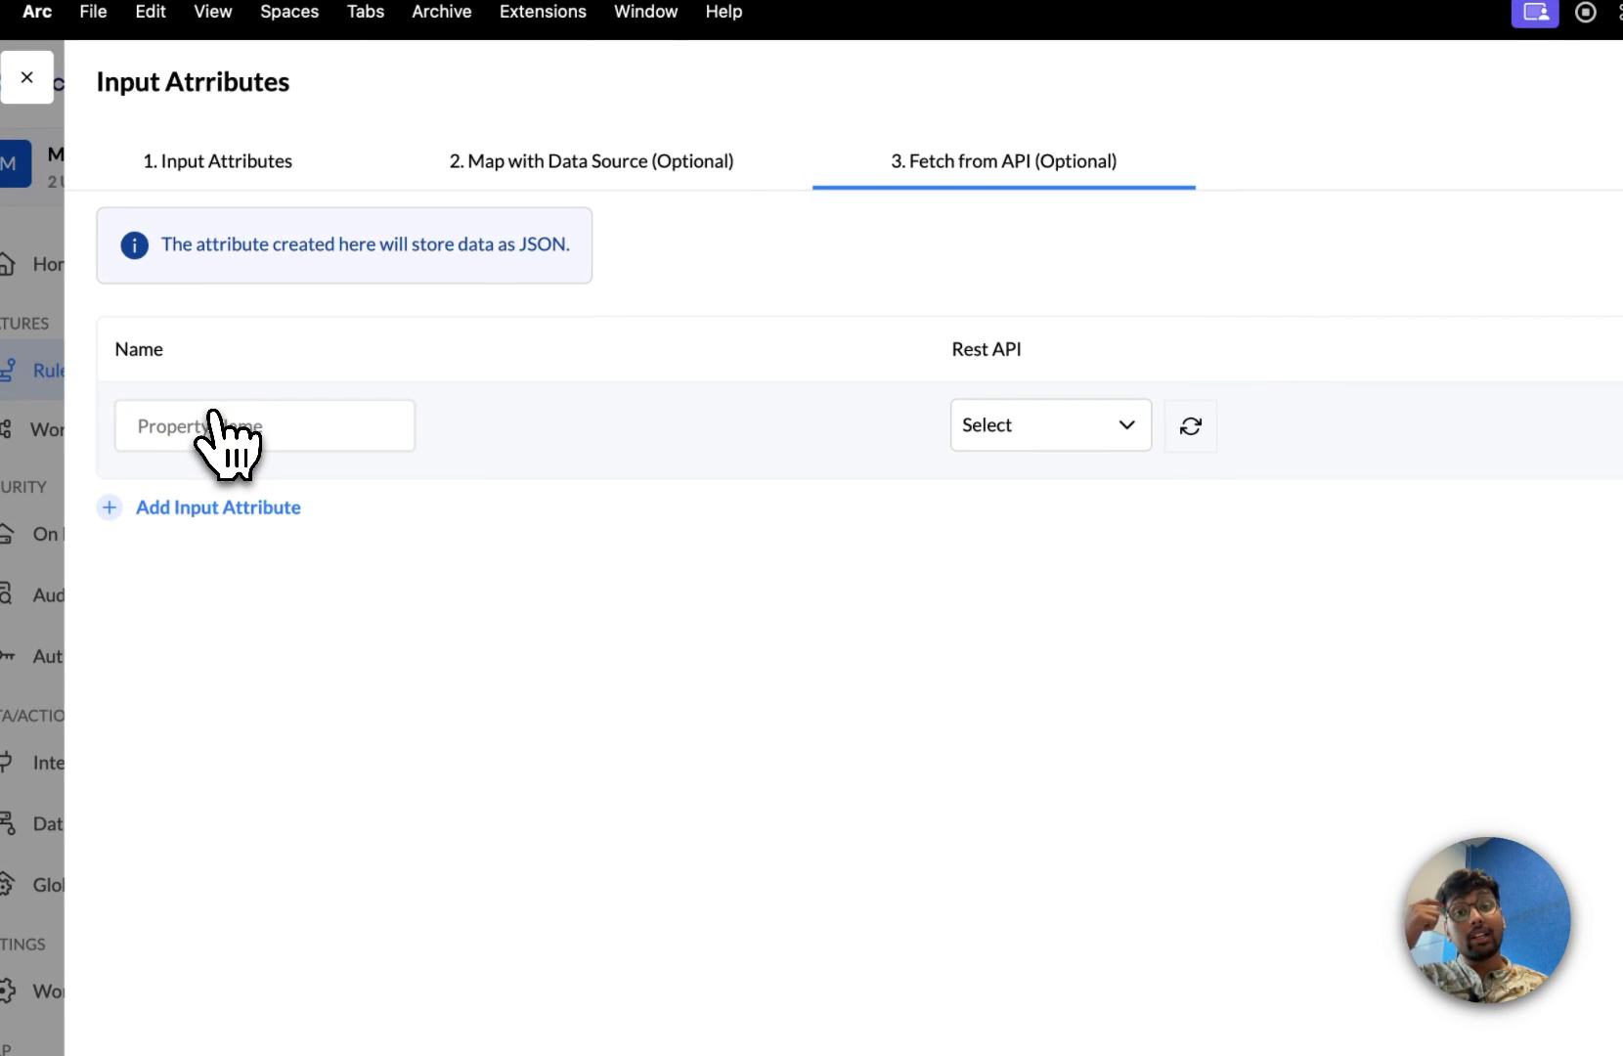
pyautogui.click(1120, 428)
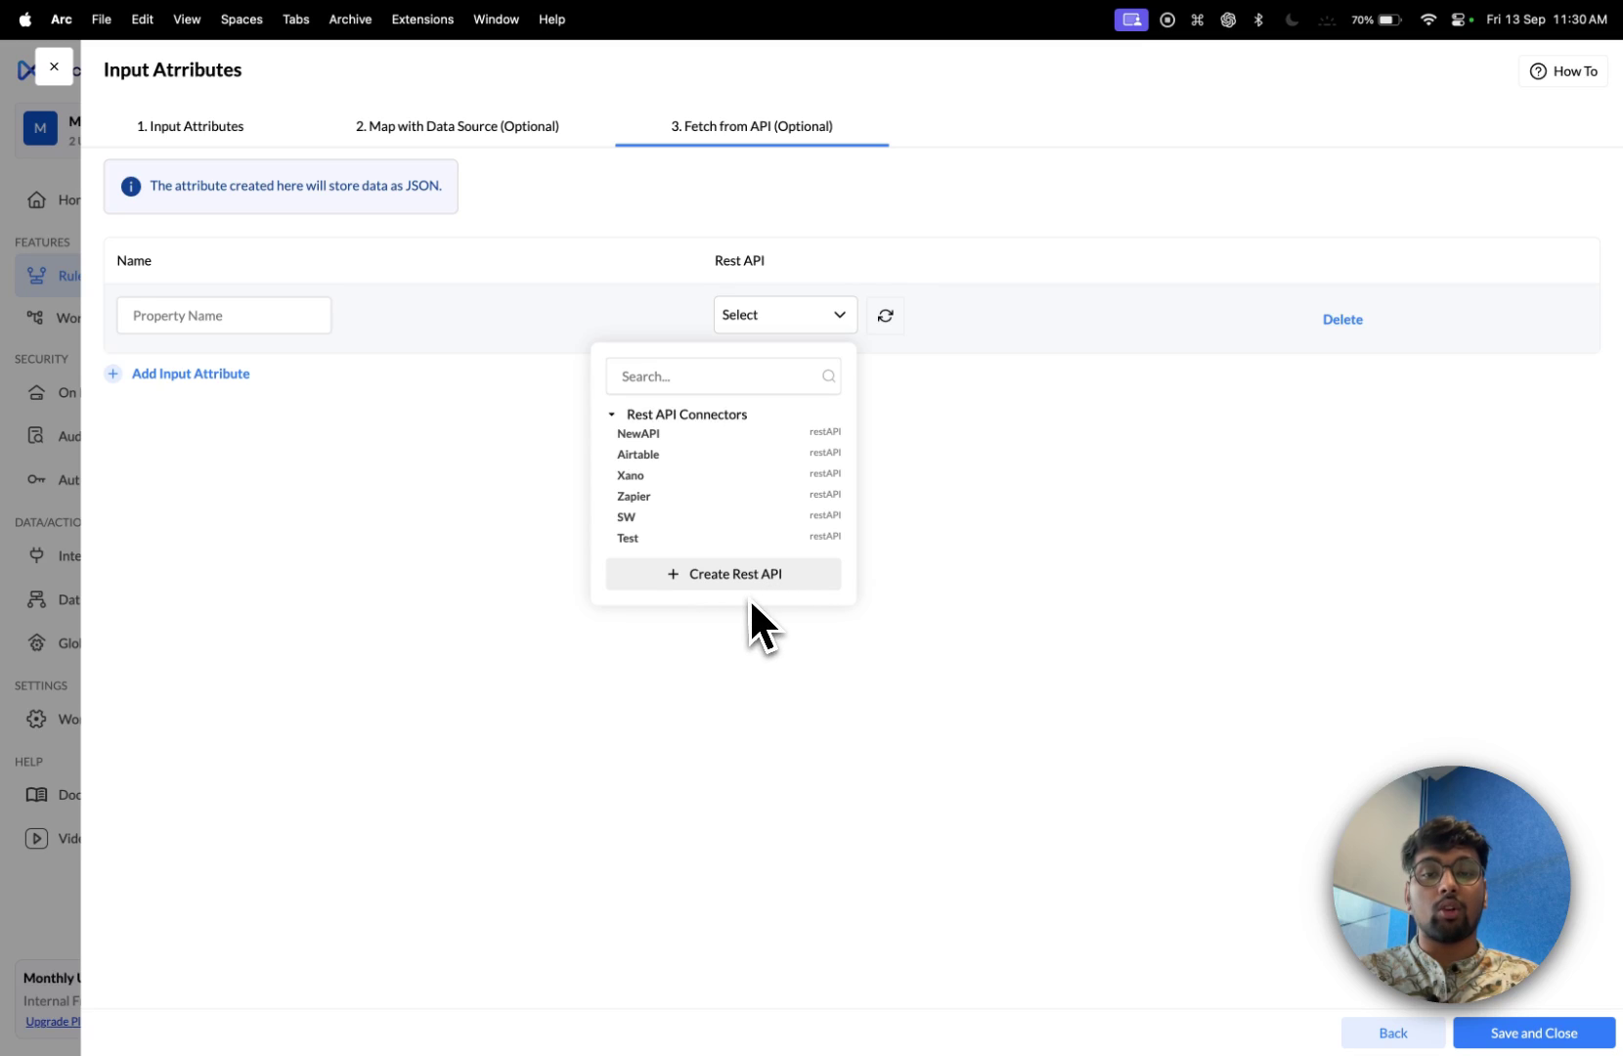
pyautogui.click(711, 576)
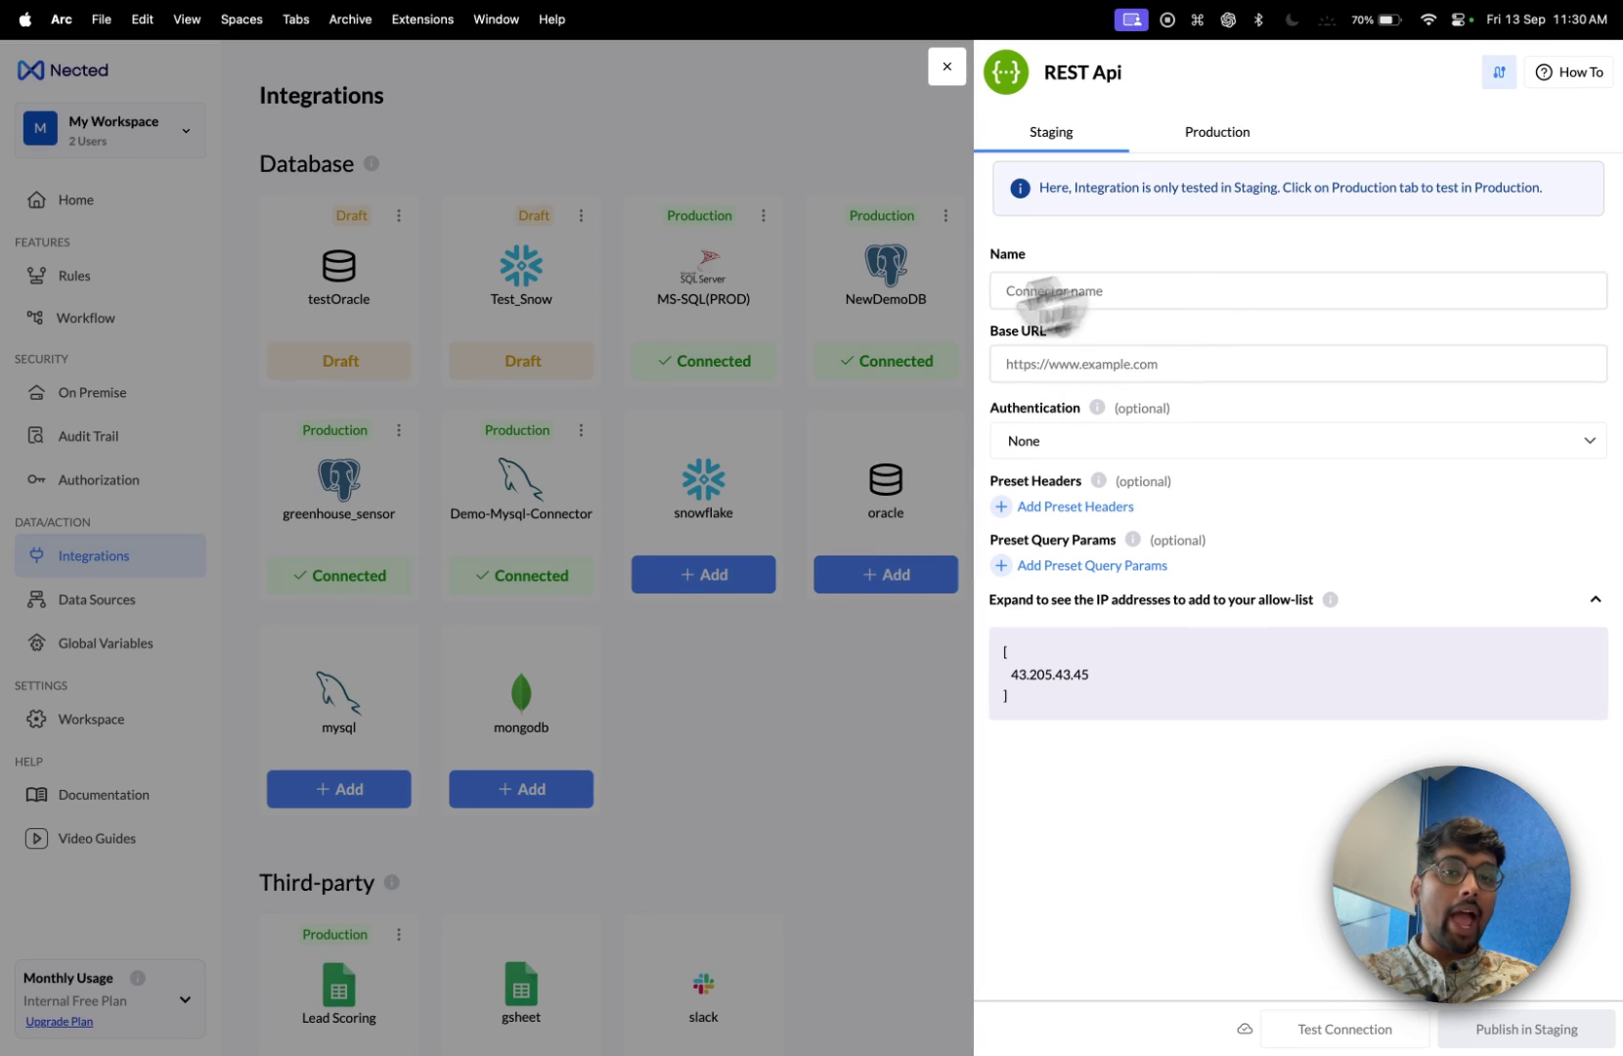
pyautogui.click(1062, 302)
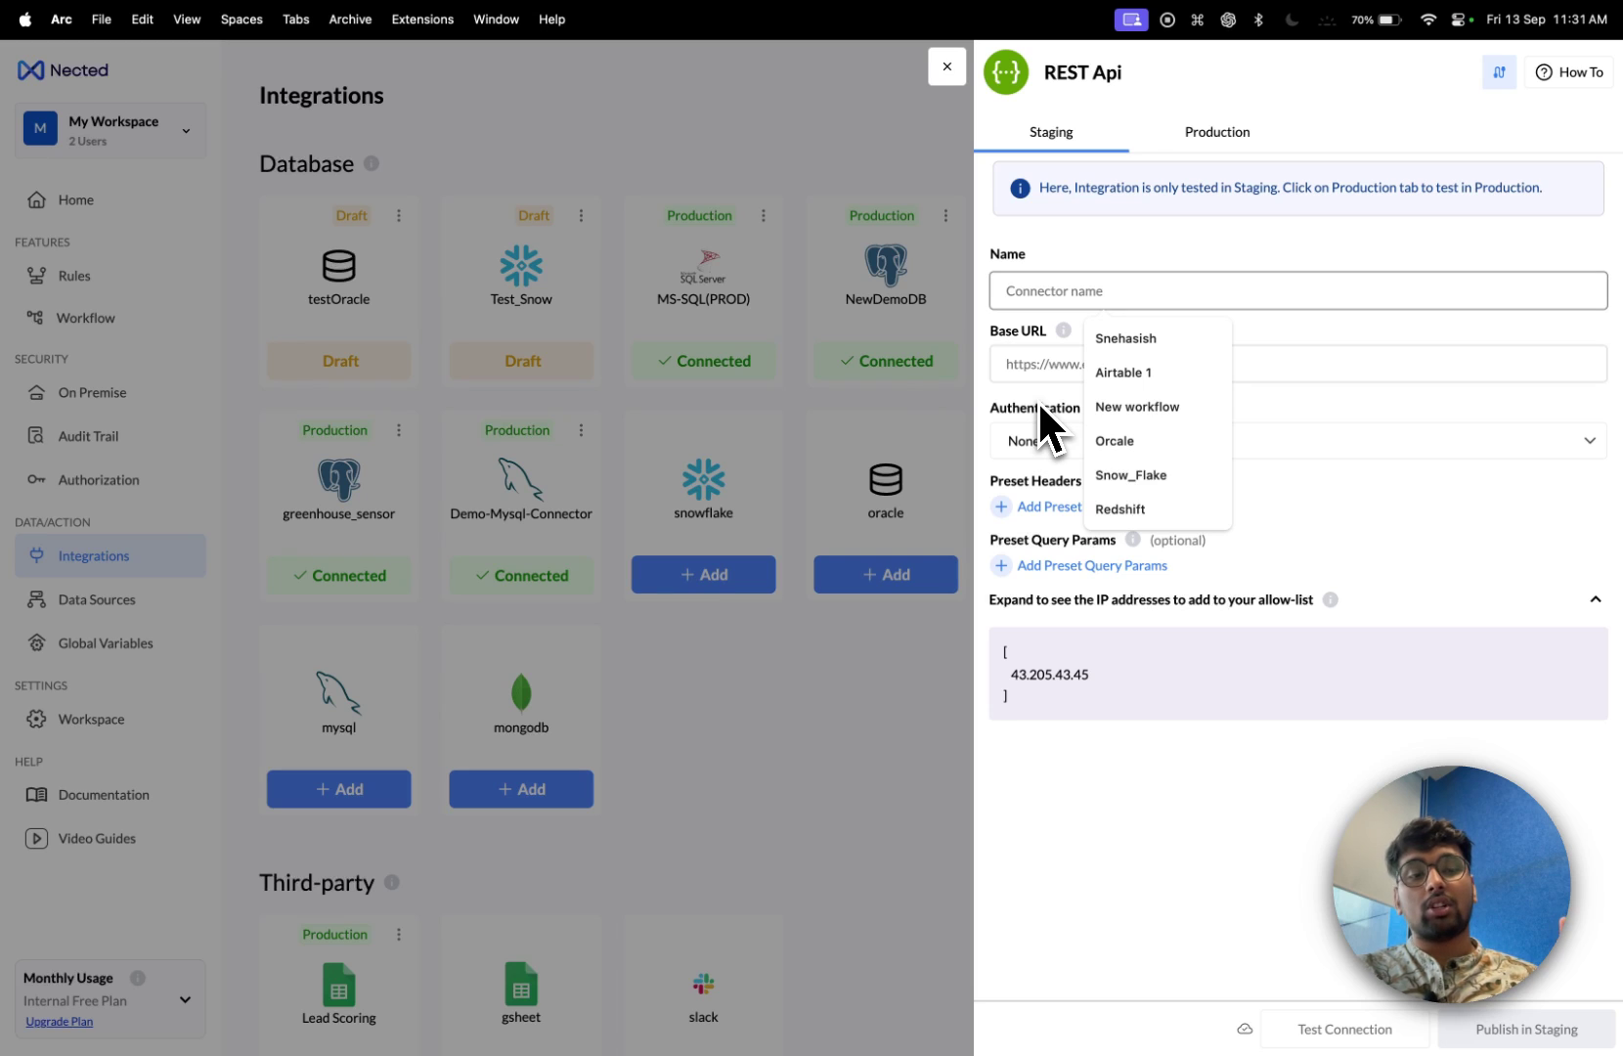
# - Go back to the UTM rule's input attributes, delete the blank API attribute, and save and close
pyautogui.moveTo(88, 491)
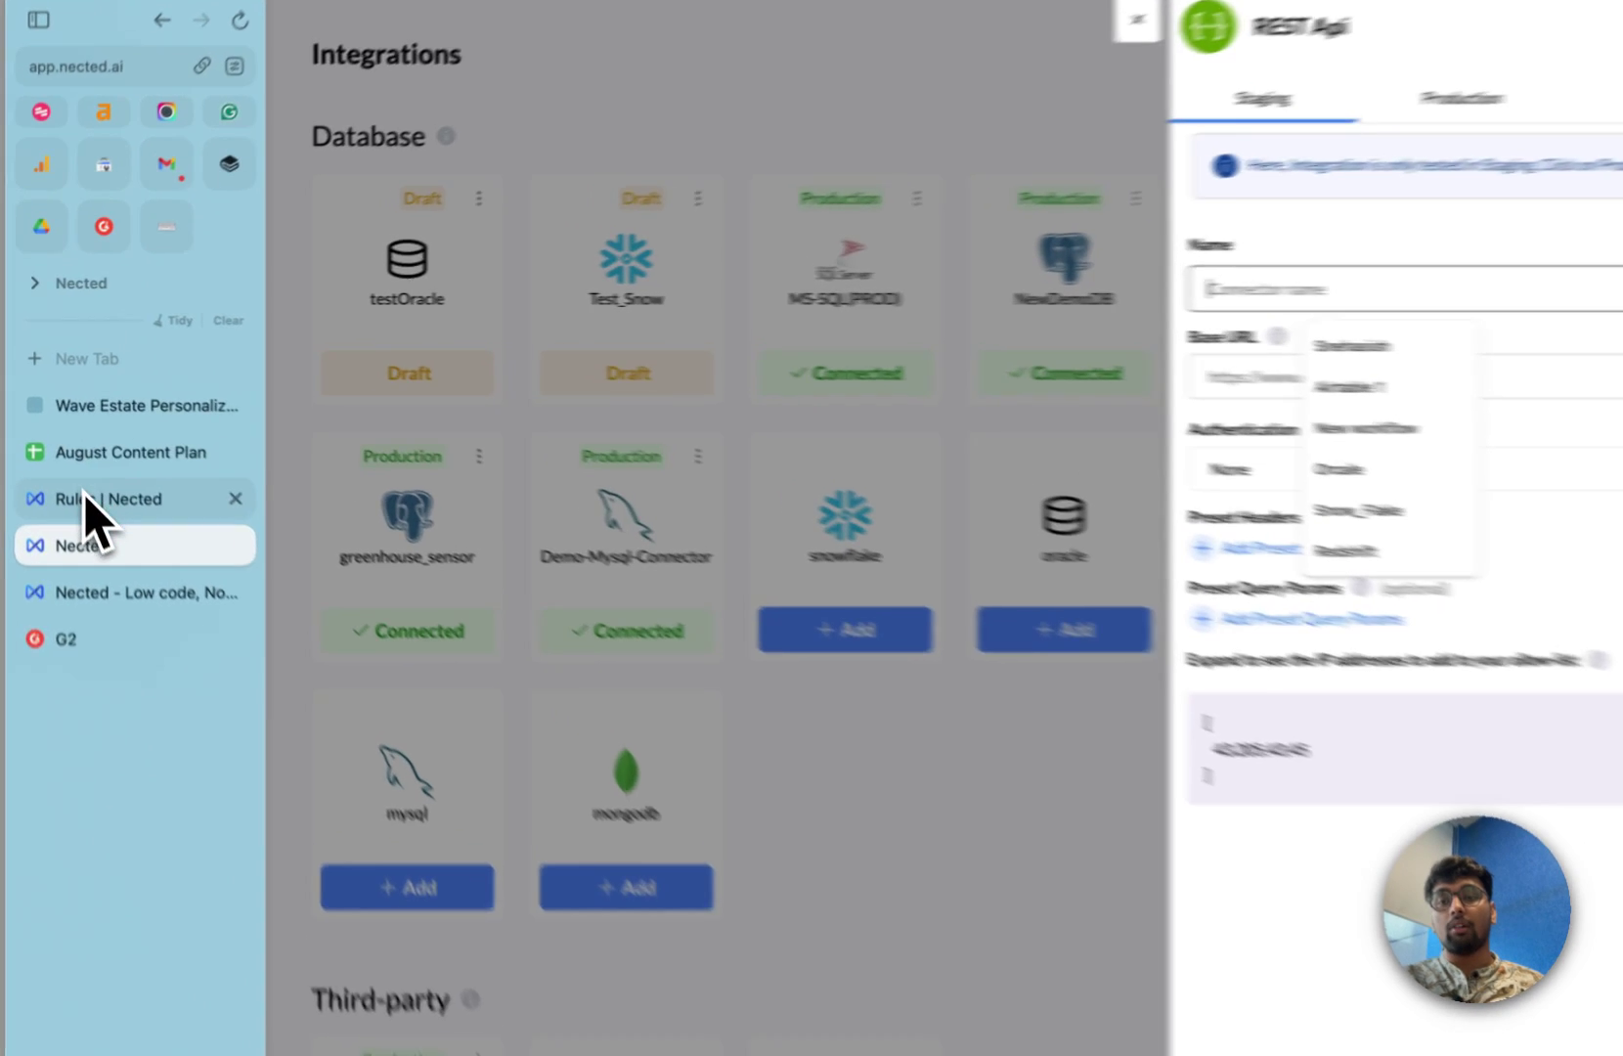
pyautogui.click(84, 498)
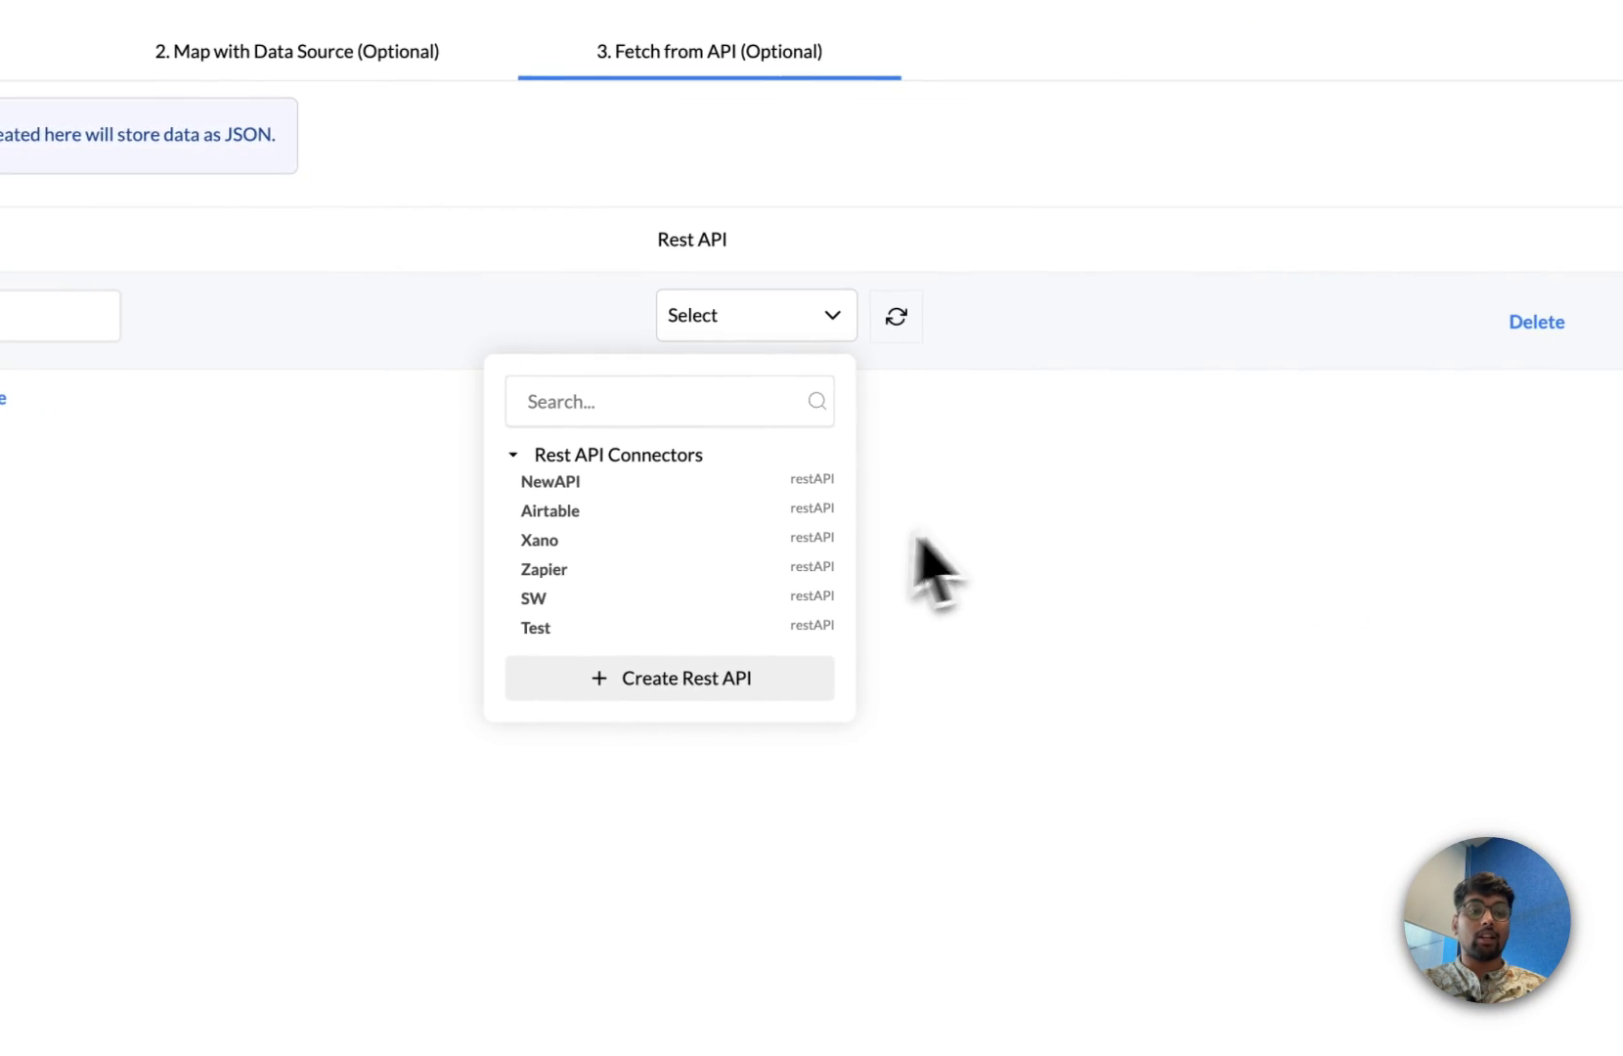
pyautogui.click(1033, 378)
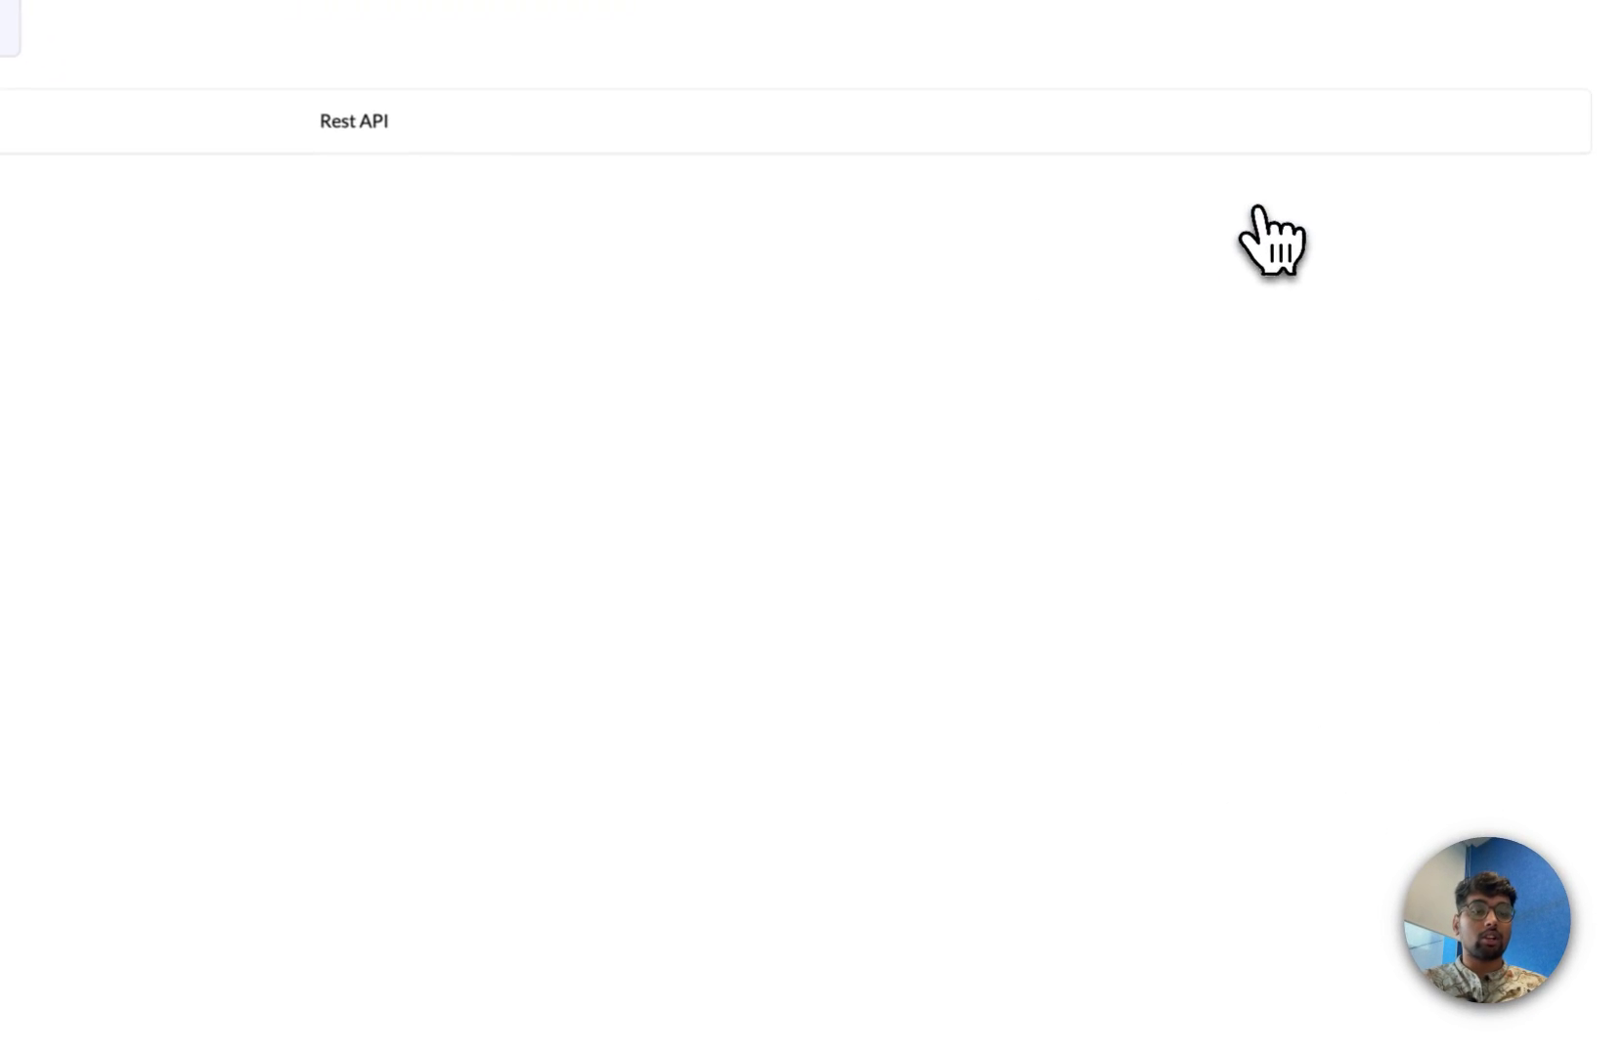
pyautogui.click(1476, 1024)
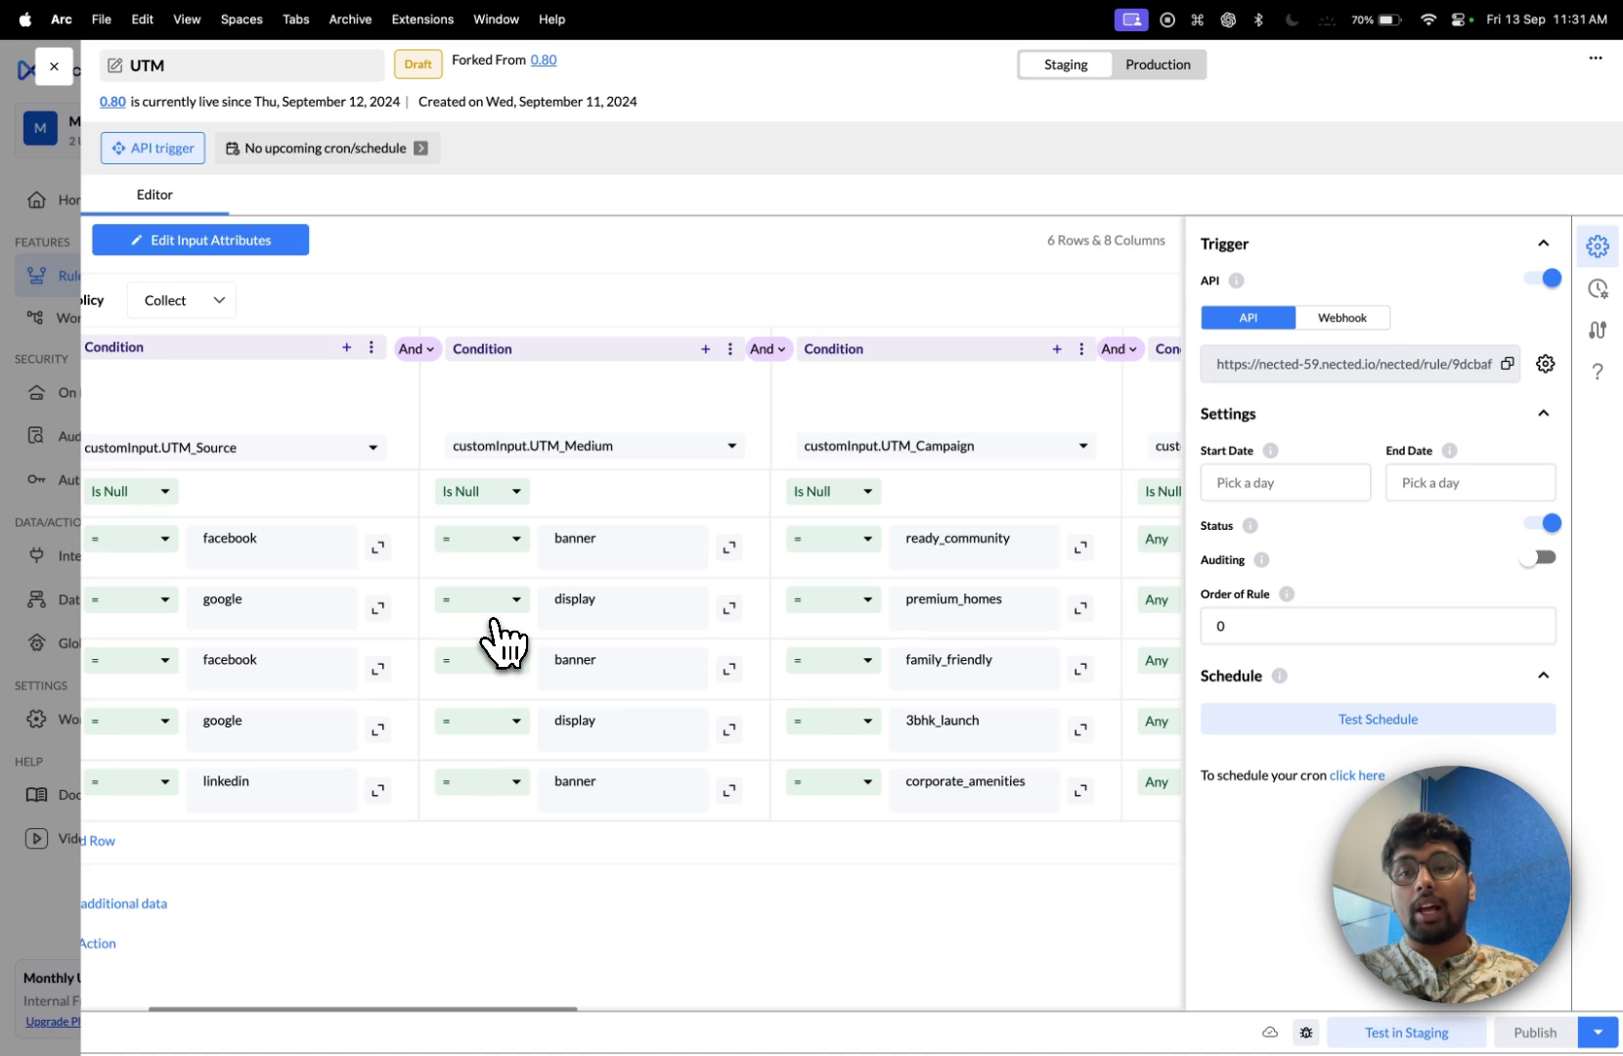
# - Examine the UTM decision table's condition columns and result column across all rows
pyautogui.hscroll(15, 890, 472)
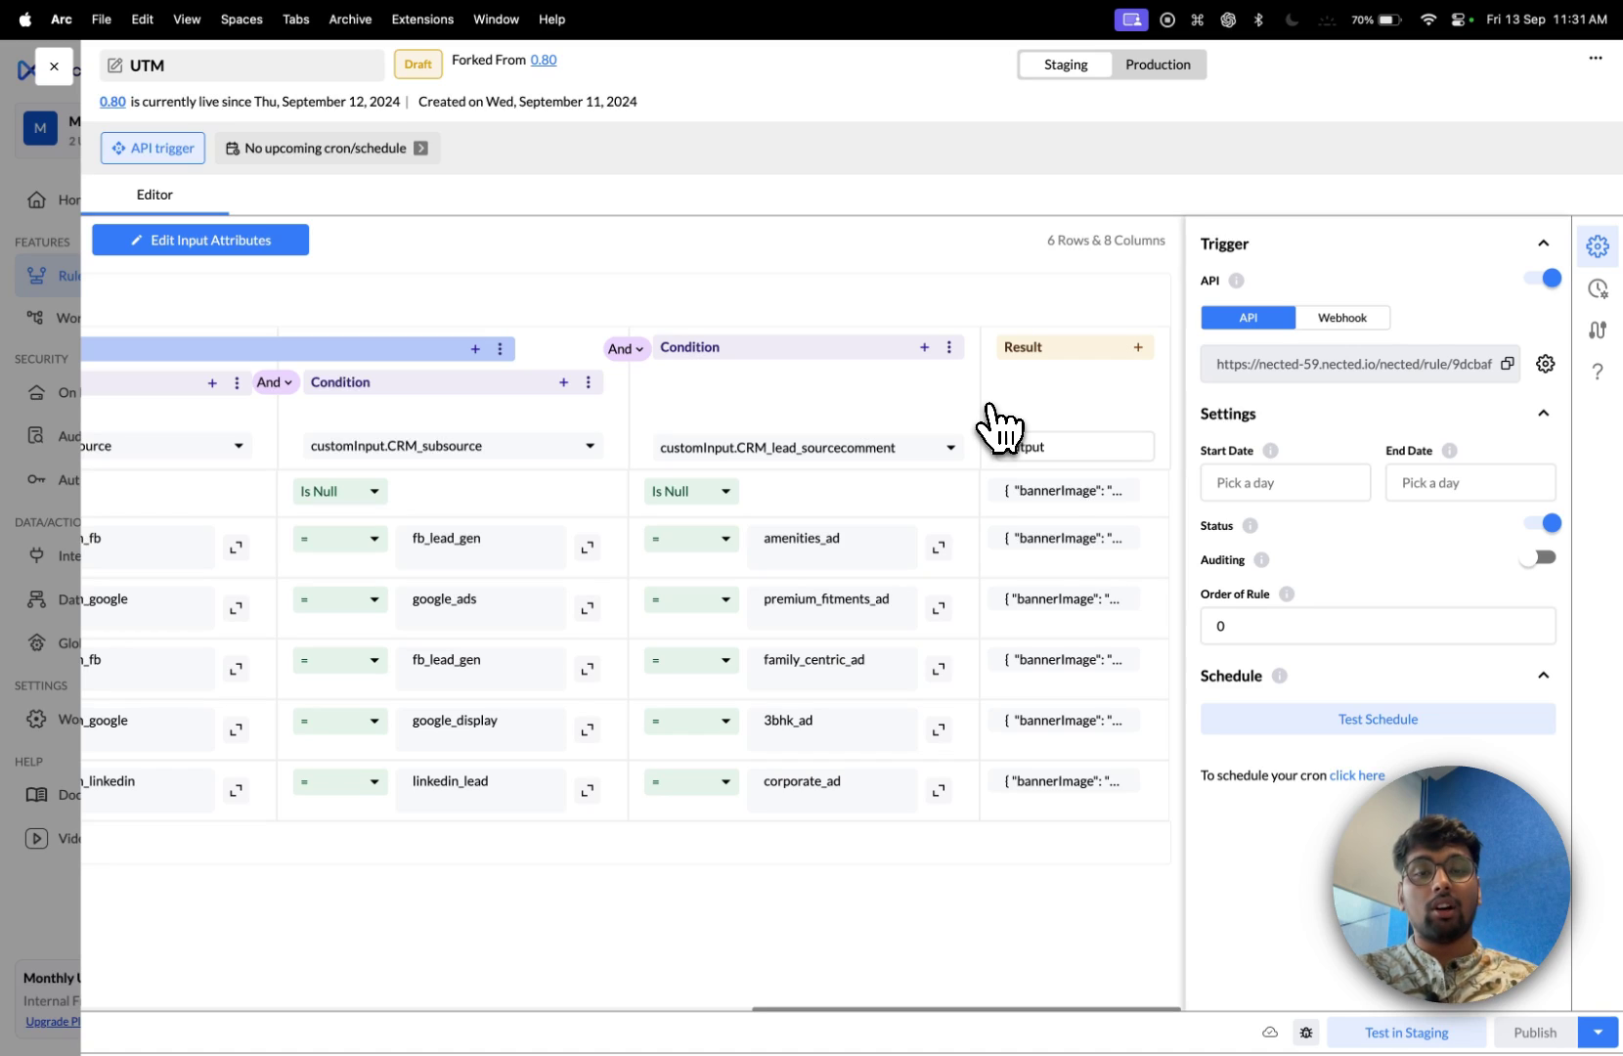
pyautogui.hscroll(-15, 997, 425)
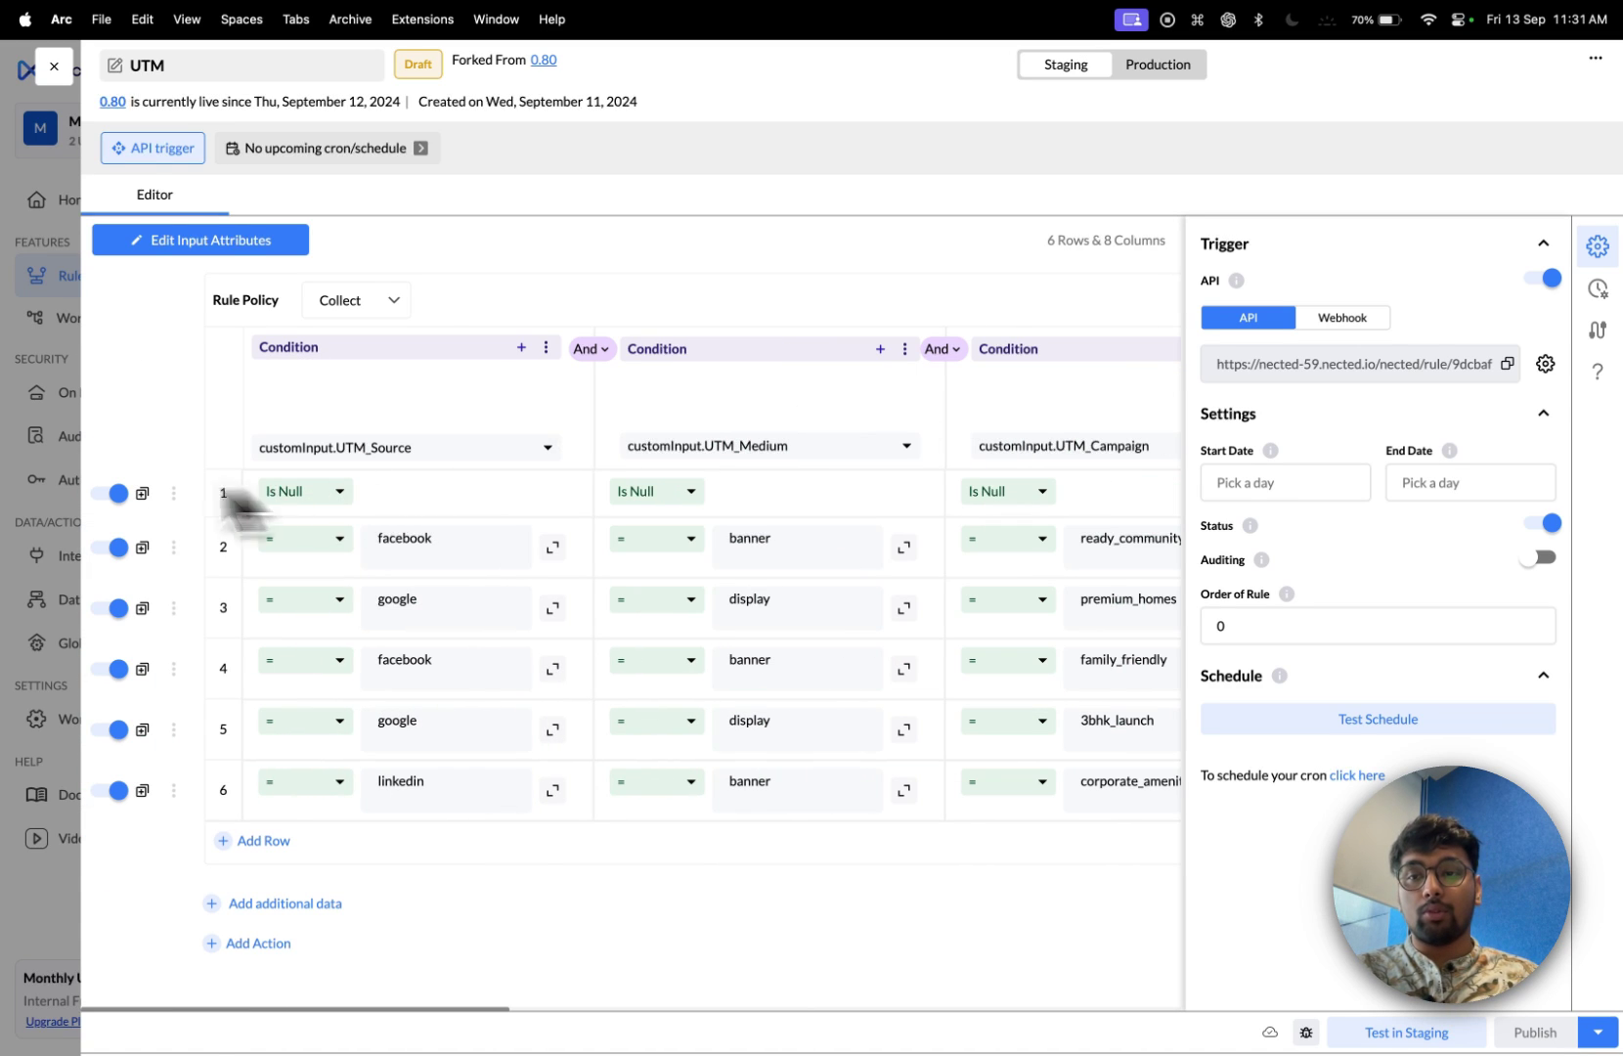
# - Open the Wave Estate landing page again and inspect its full URL alongside the default banner
pyautogui.moveTo(18, 497)
pyautogui.click(115, 396)
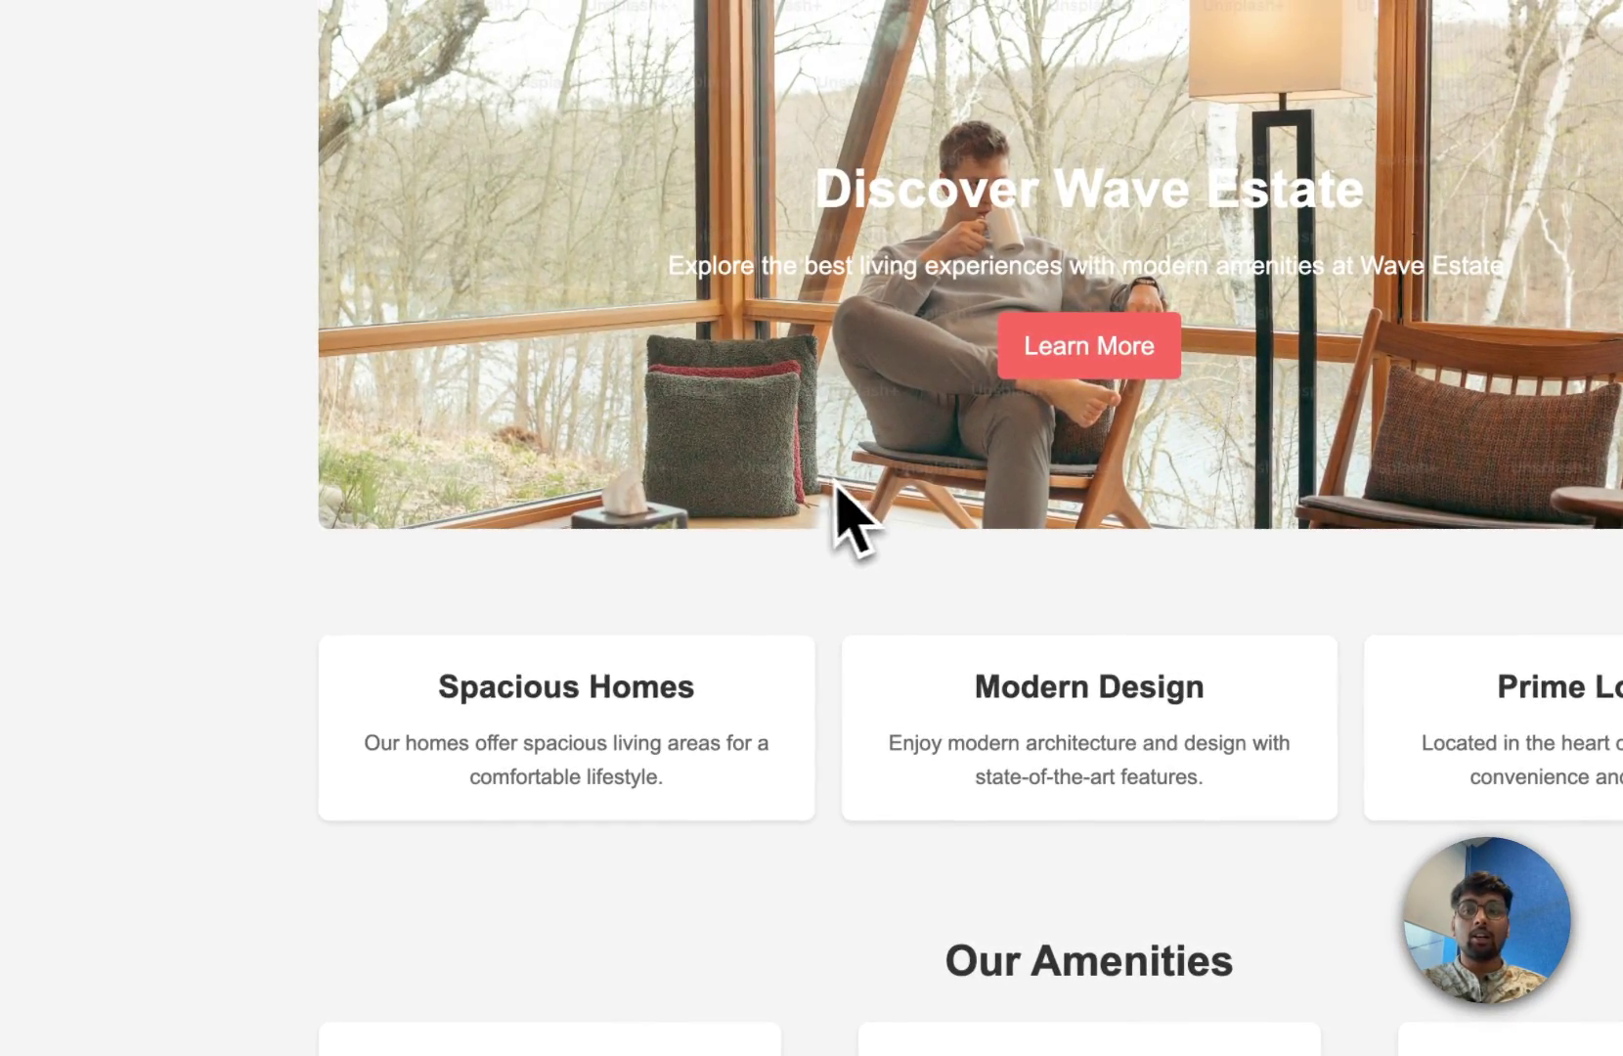
pyautogui.moveTo(0, 269)
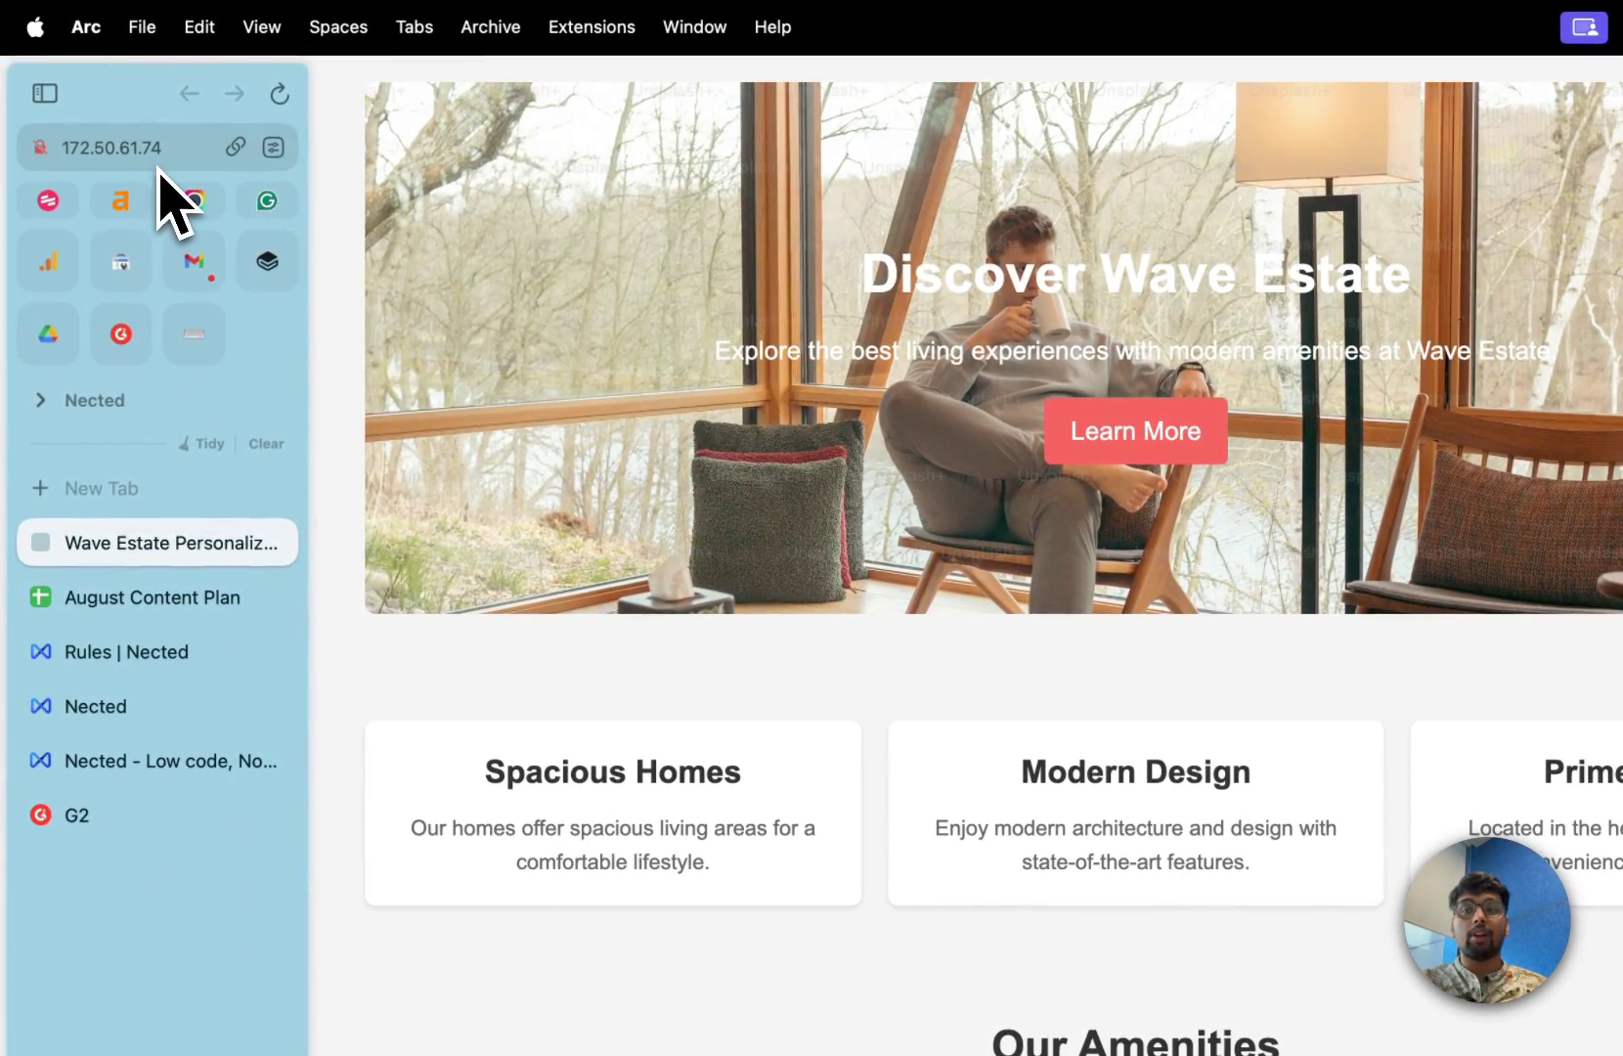
pyautogui.click(158, 161)
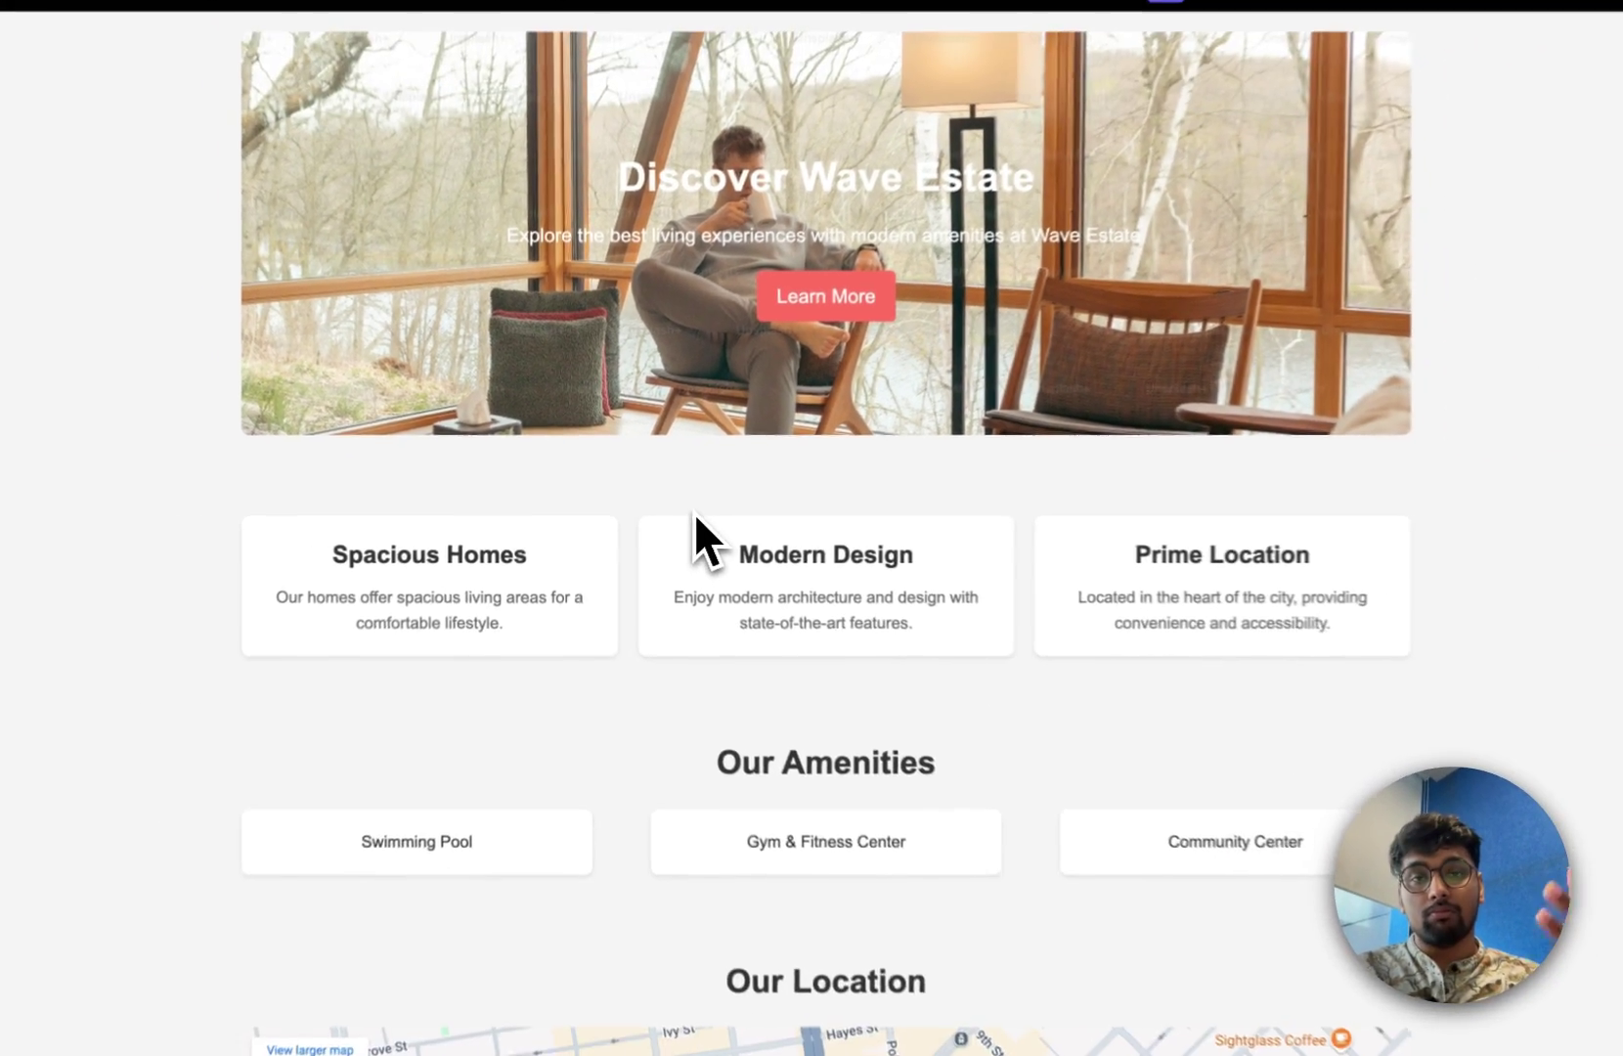
# - Switch to the UTM rule and open the all-null row's output in the JSON editor, displayed in the Pretty view
pyautogui.moveTo(15, 579)
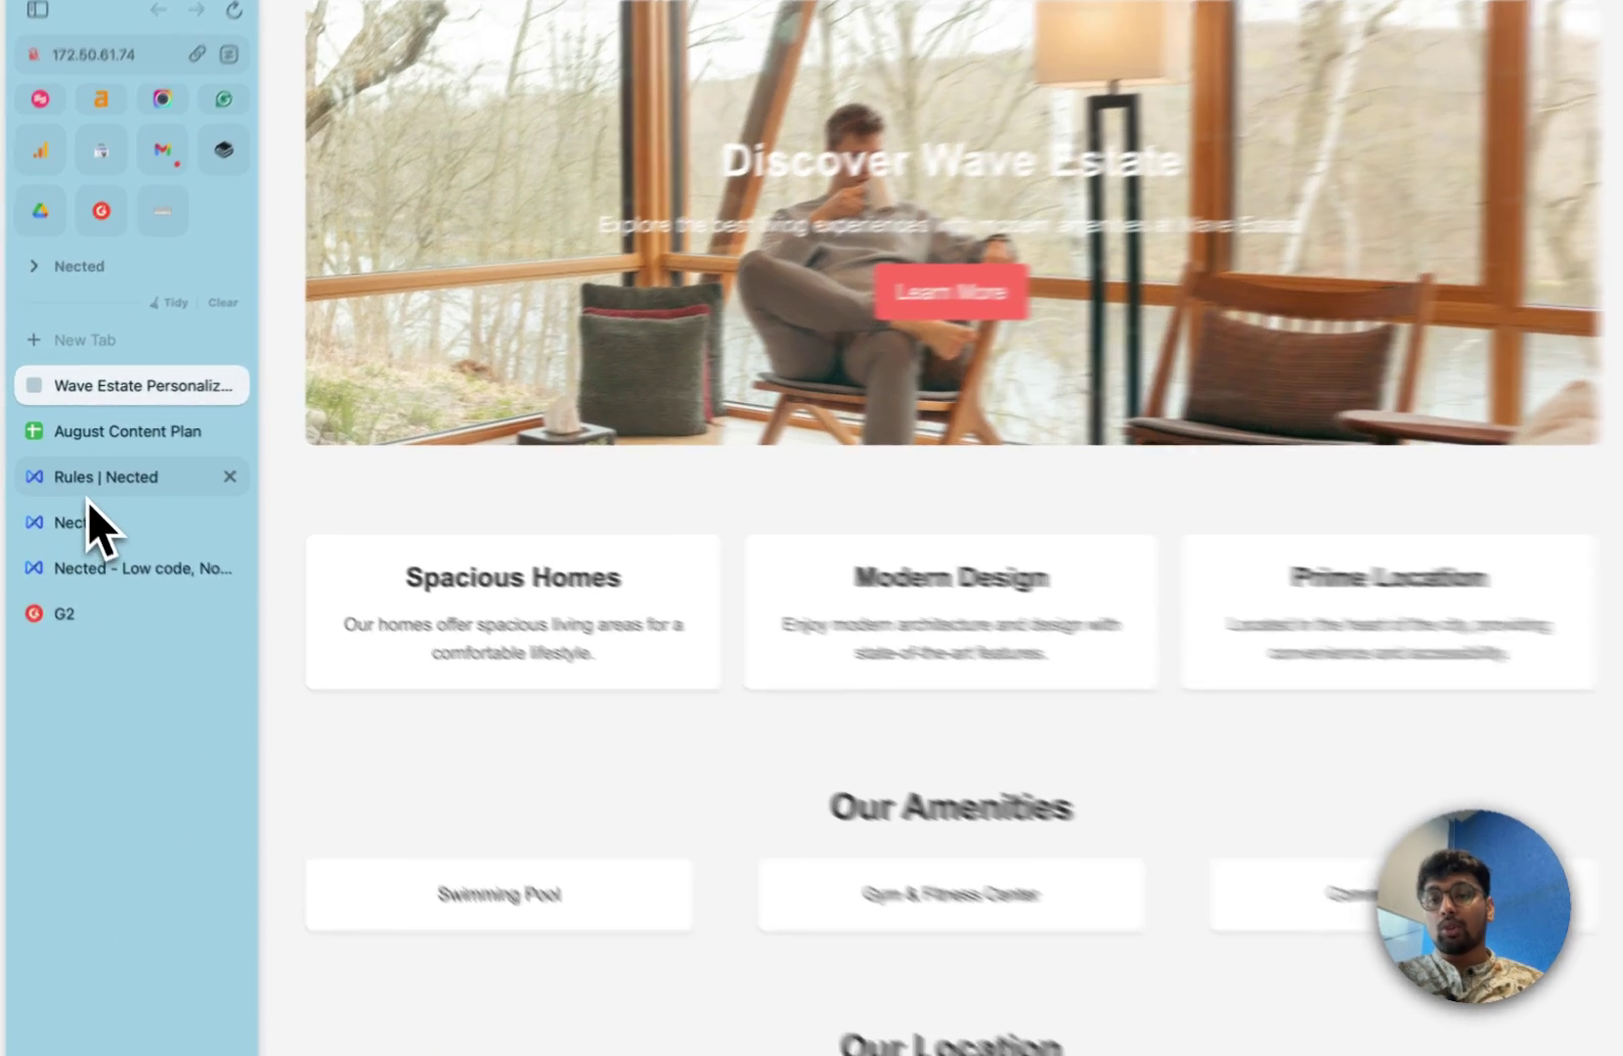
pyautogui.click(78, 472)
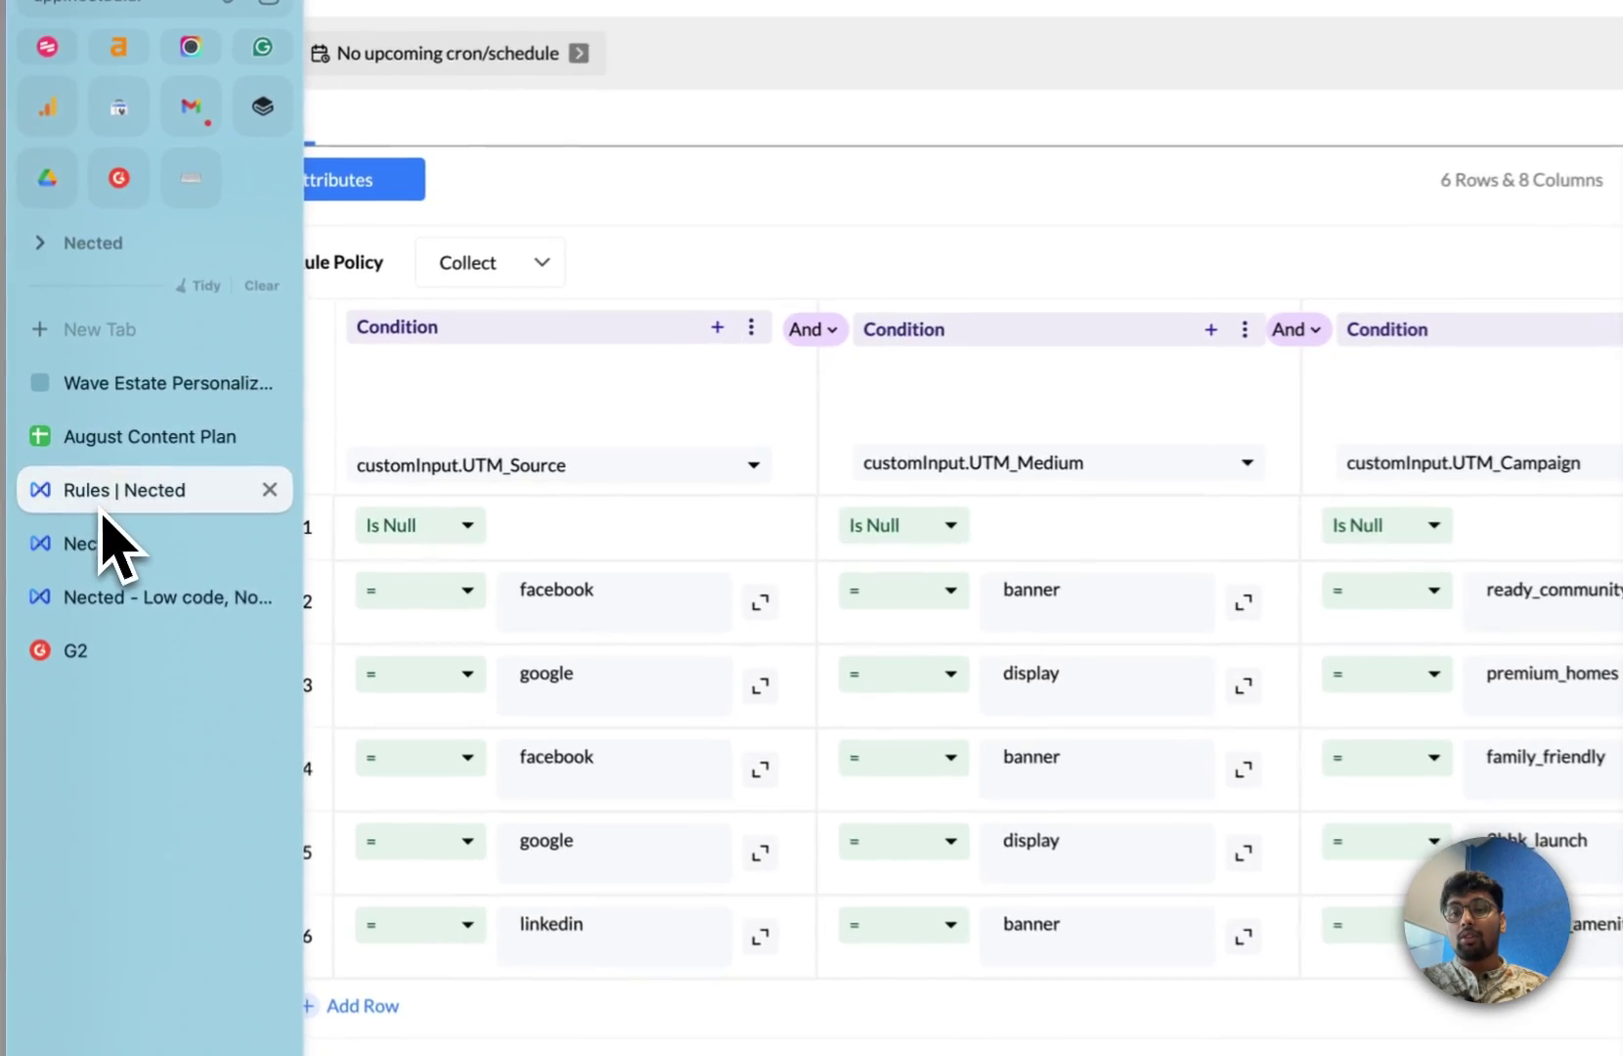
pyautogui.hscroll(10, 685, 538)
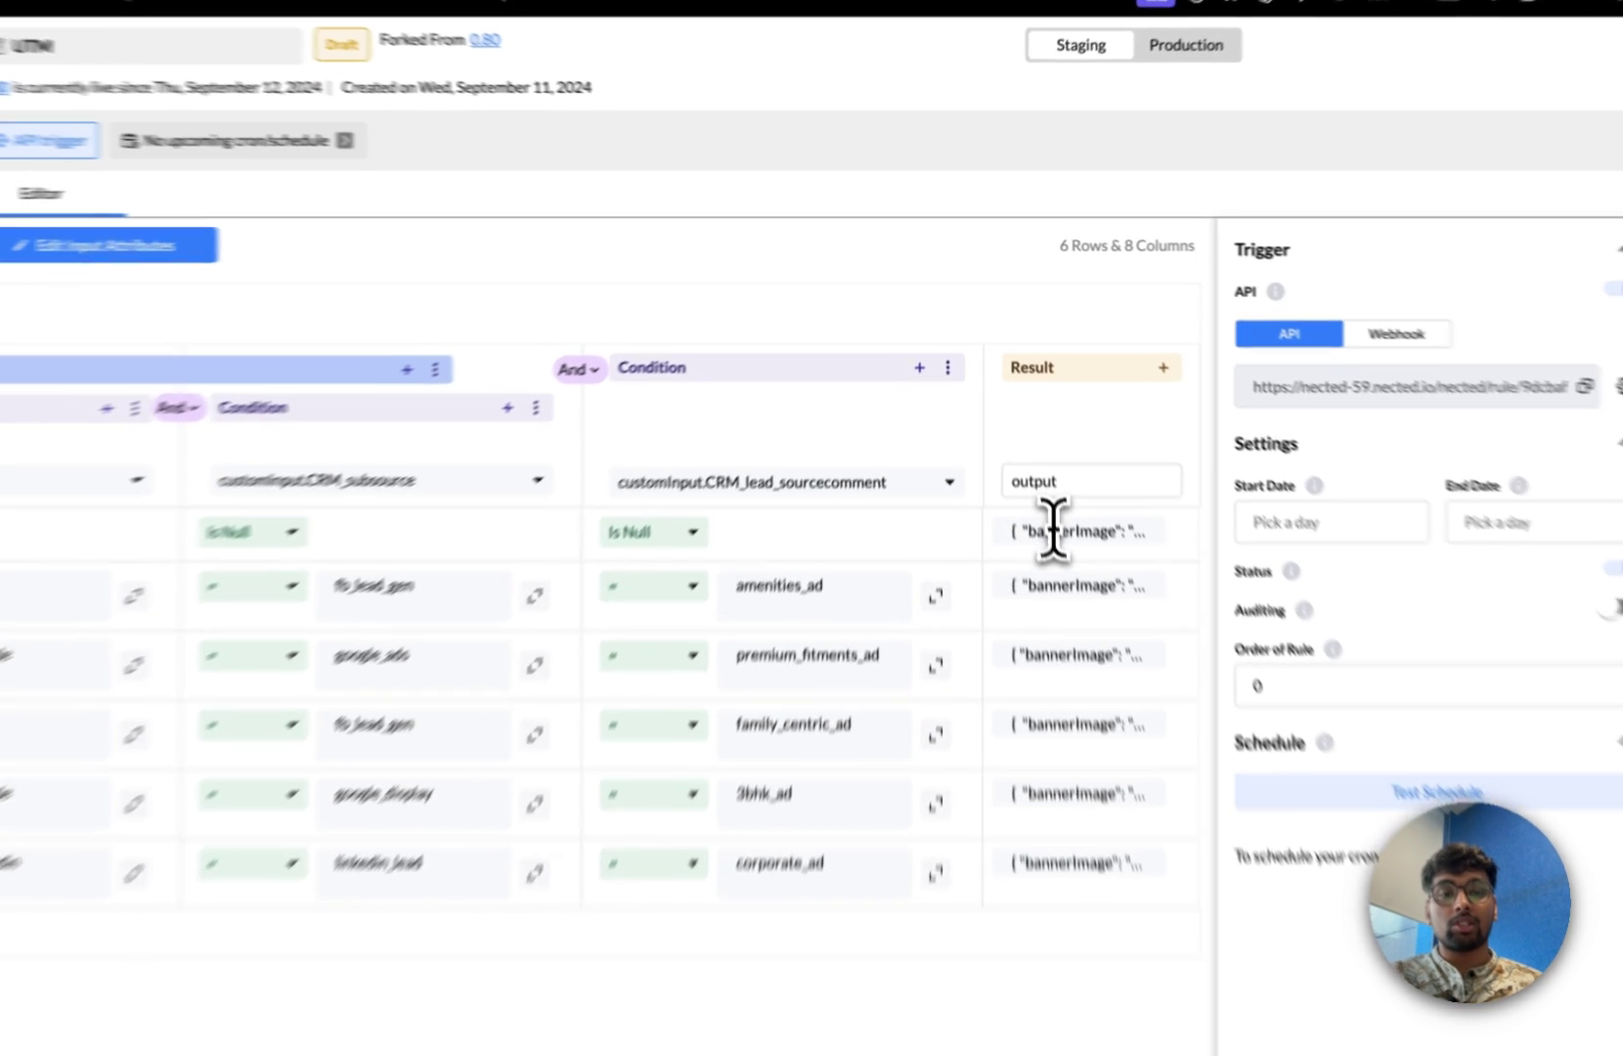
pyautogui.click(1053, 531)
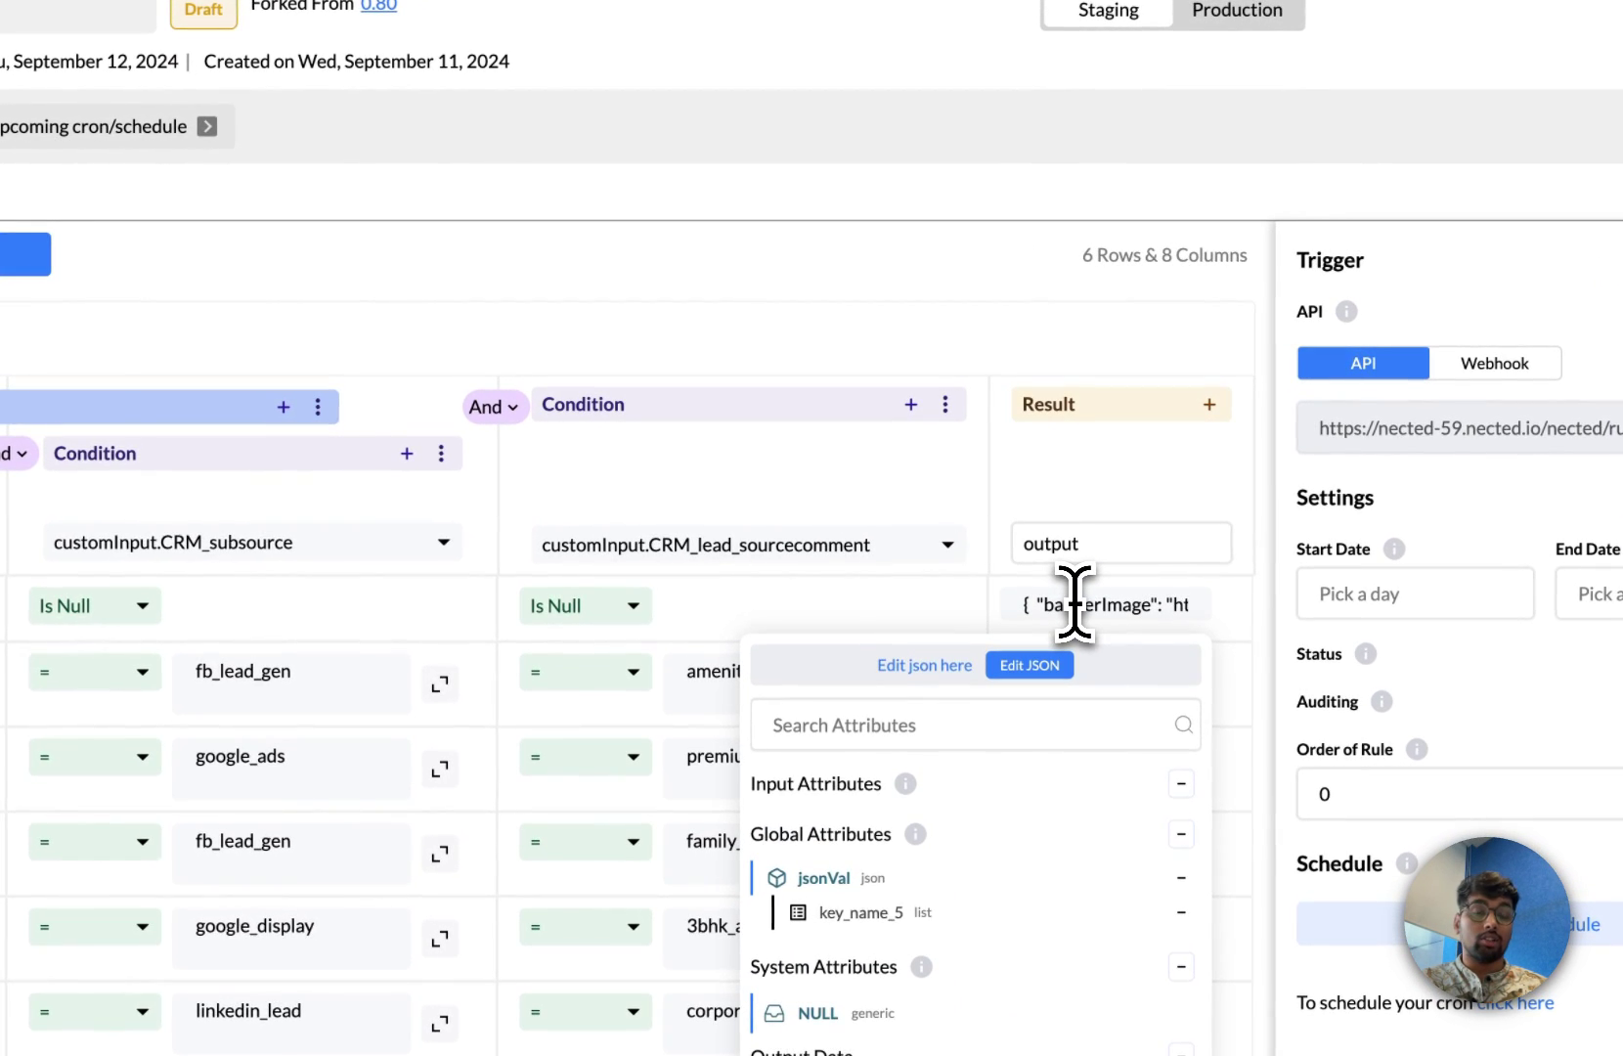
pyautogui.click(1042, 665)
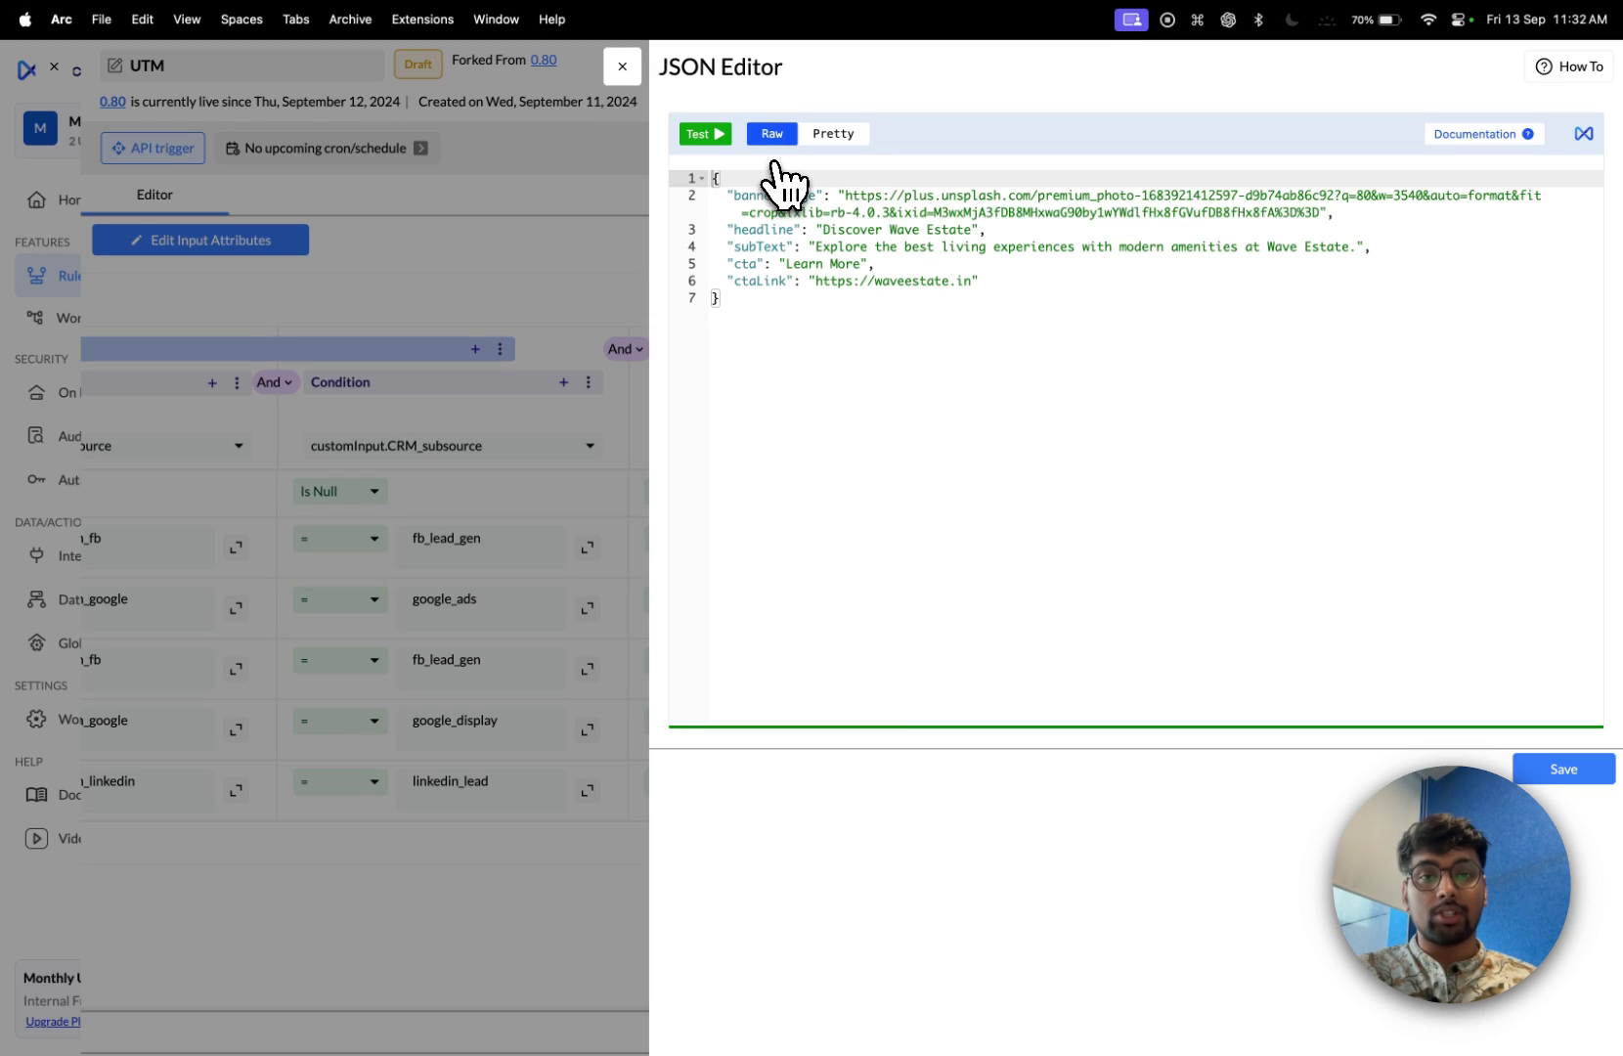
pyautogui.click(833, 133)
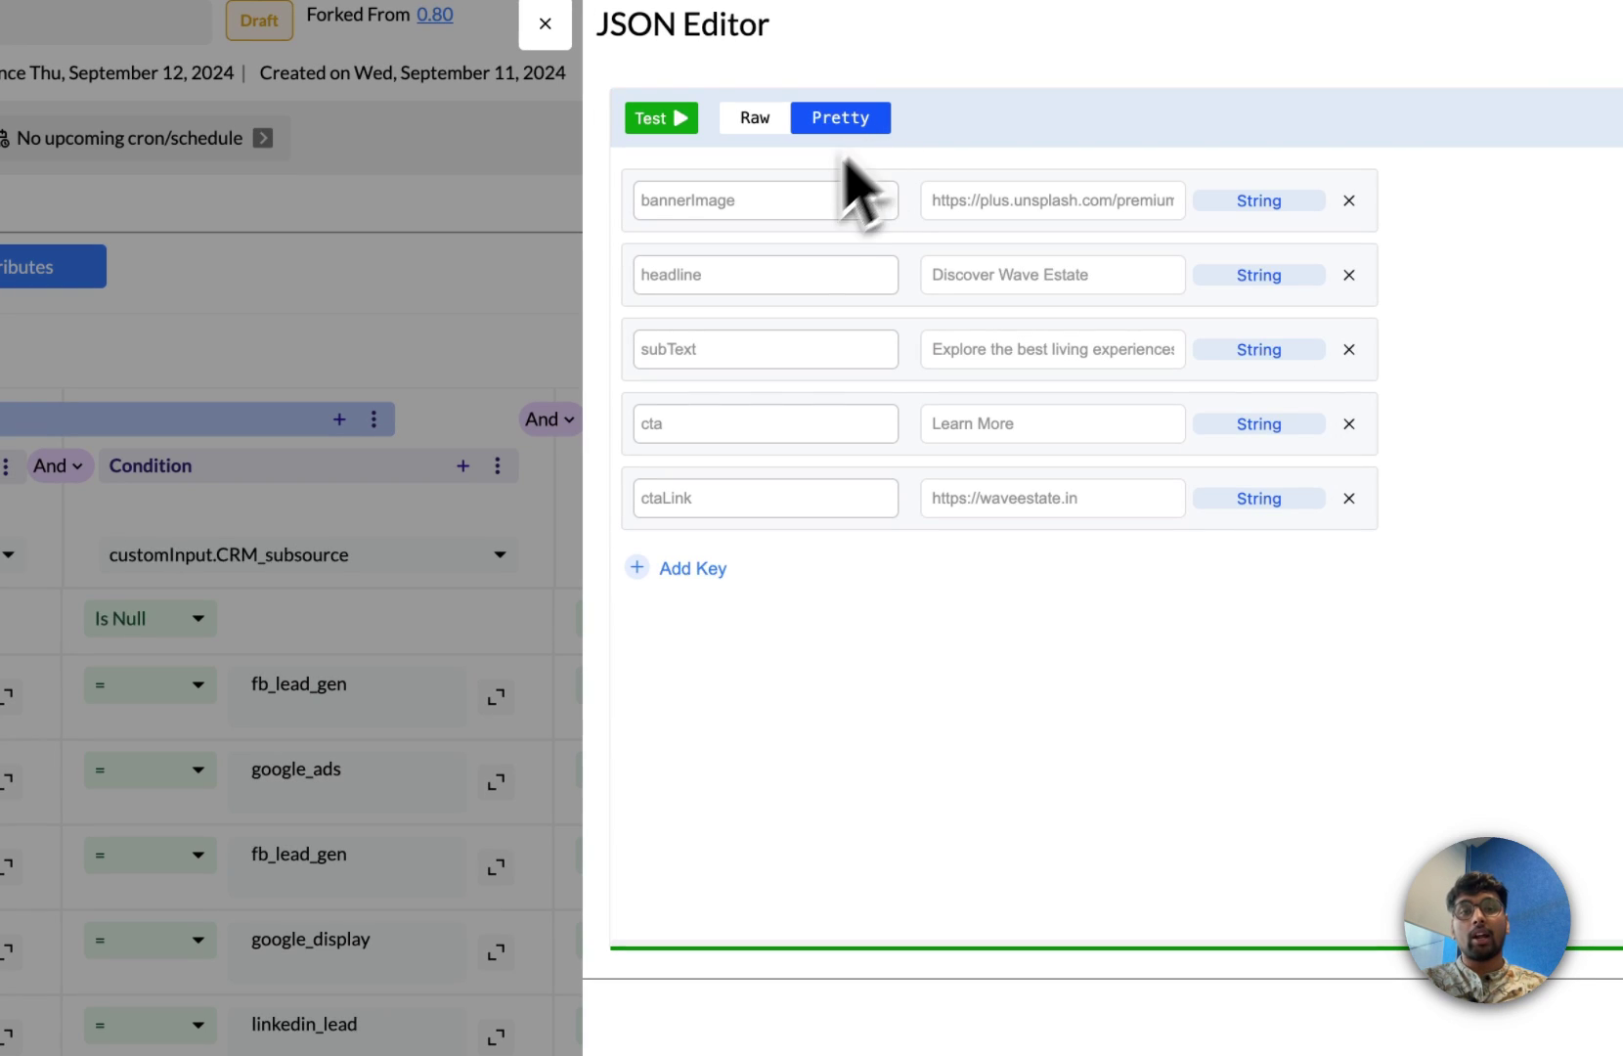
pyautogui.click(740, 205)
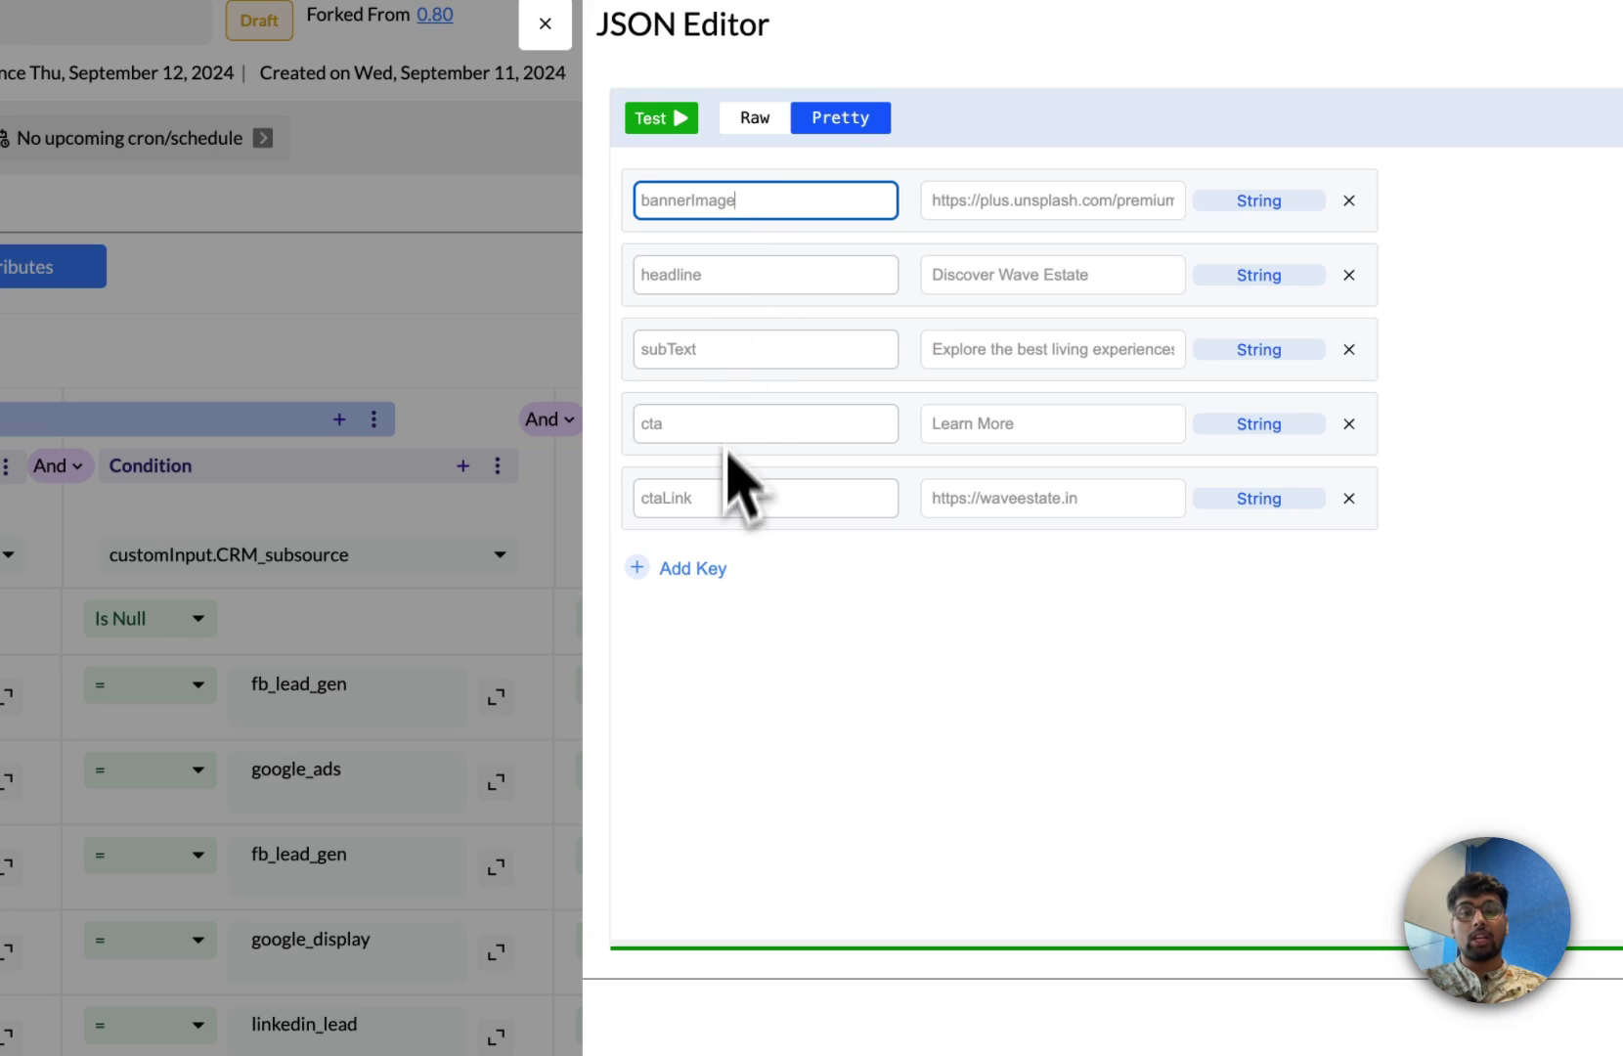
# - Try adding a String key to the JSON output, browse the tokens available for its value, and delete the key
pyautogui.click(704, 571)
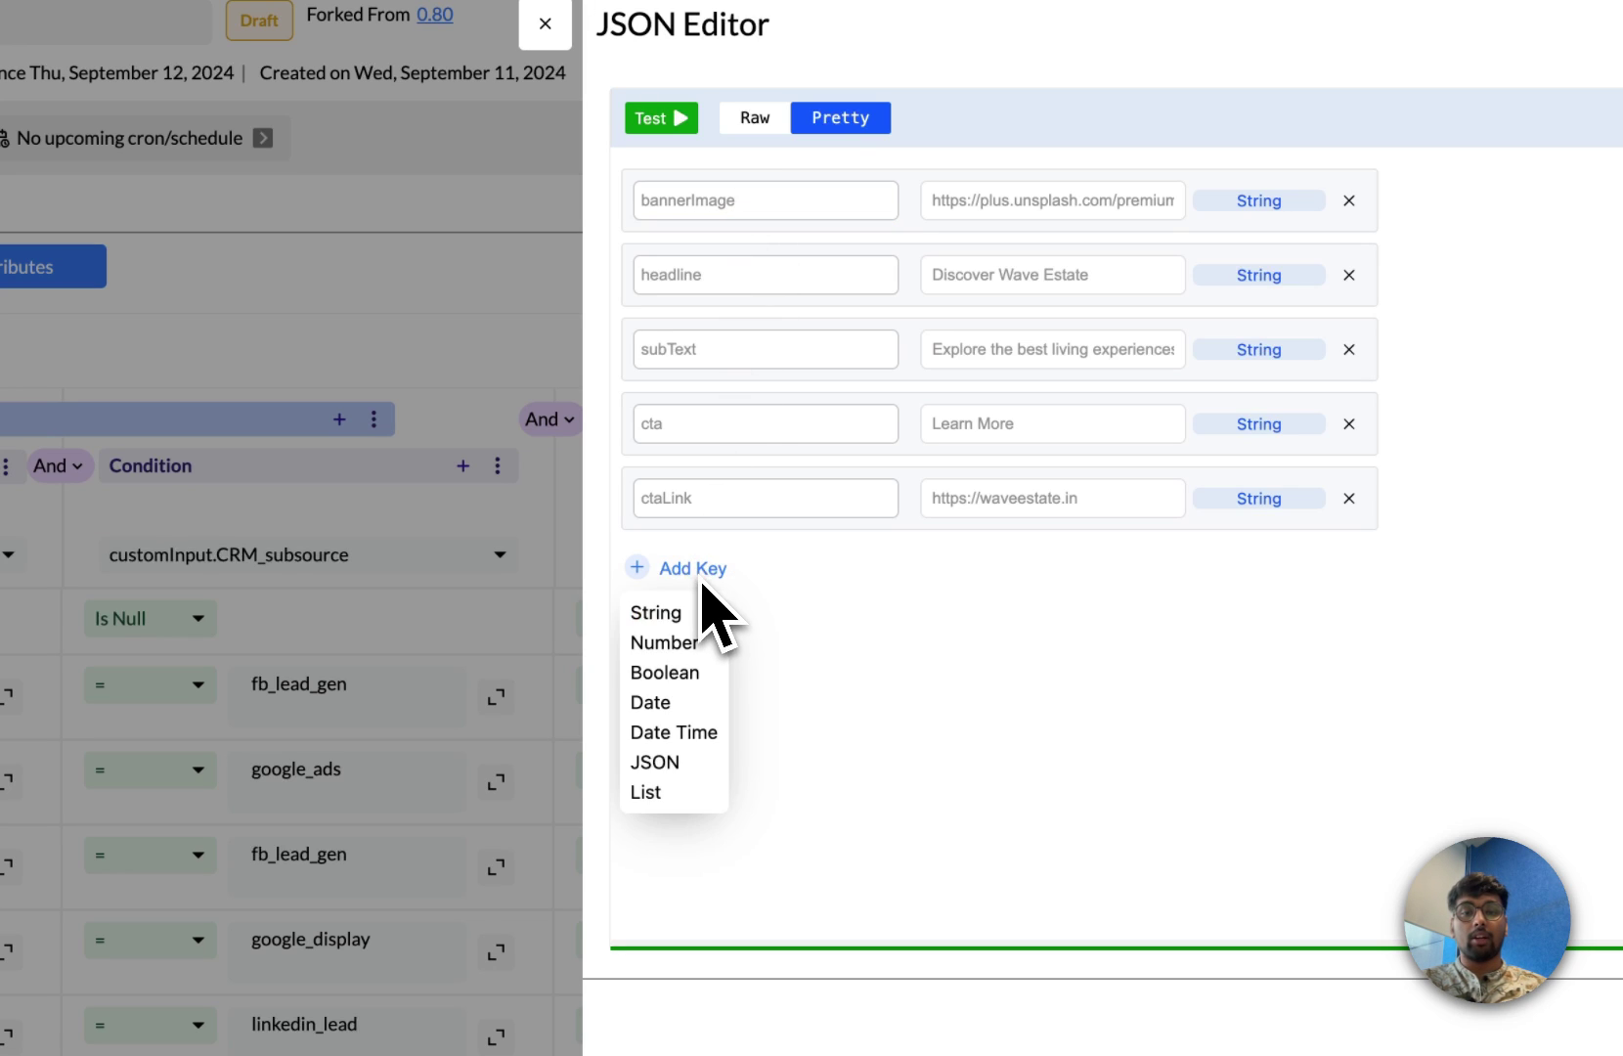
pyautogui.click(677, 614)
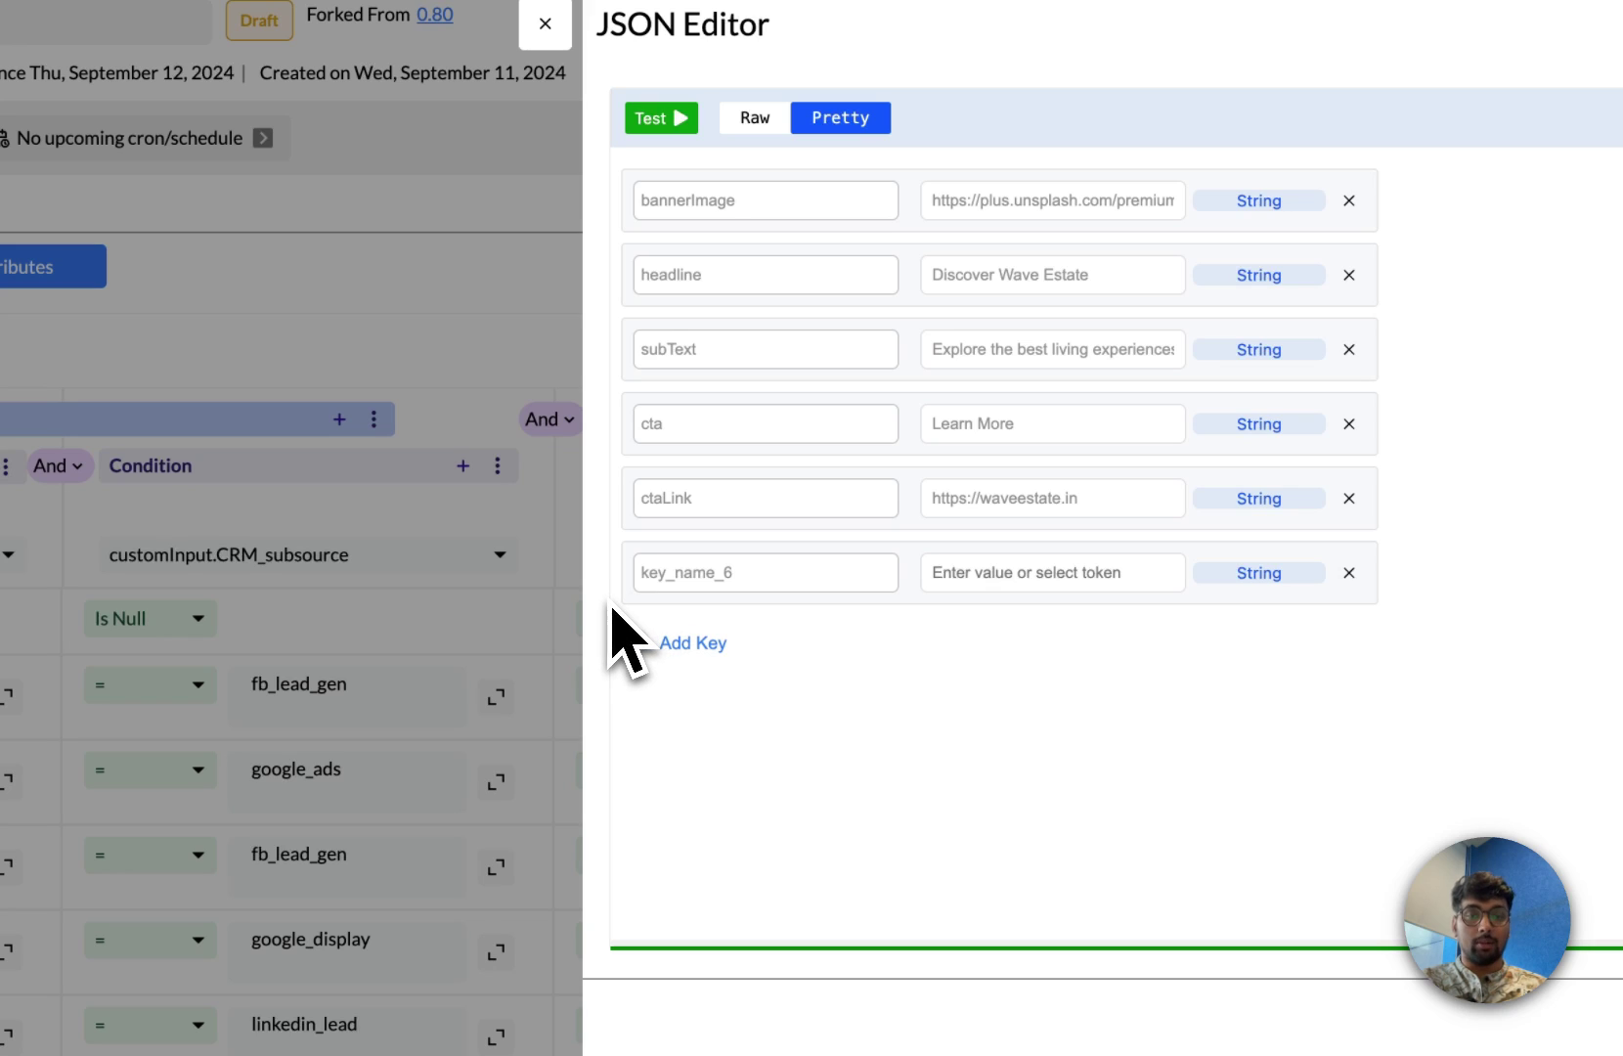
pyautogui.click(755, 579)
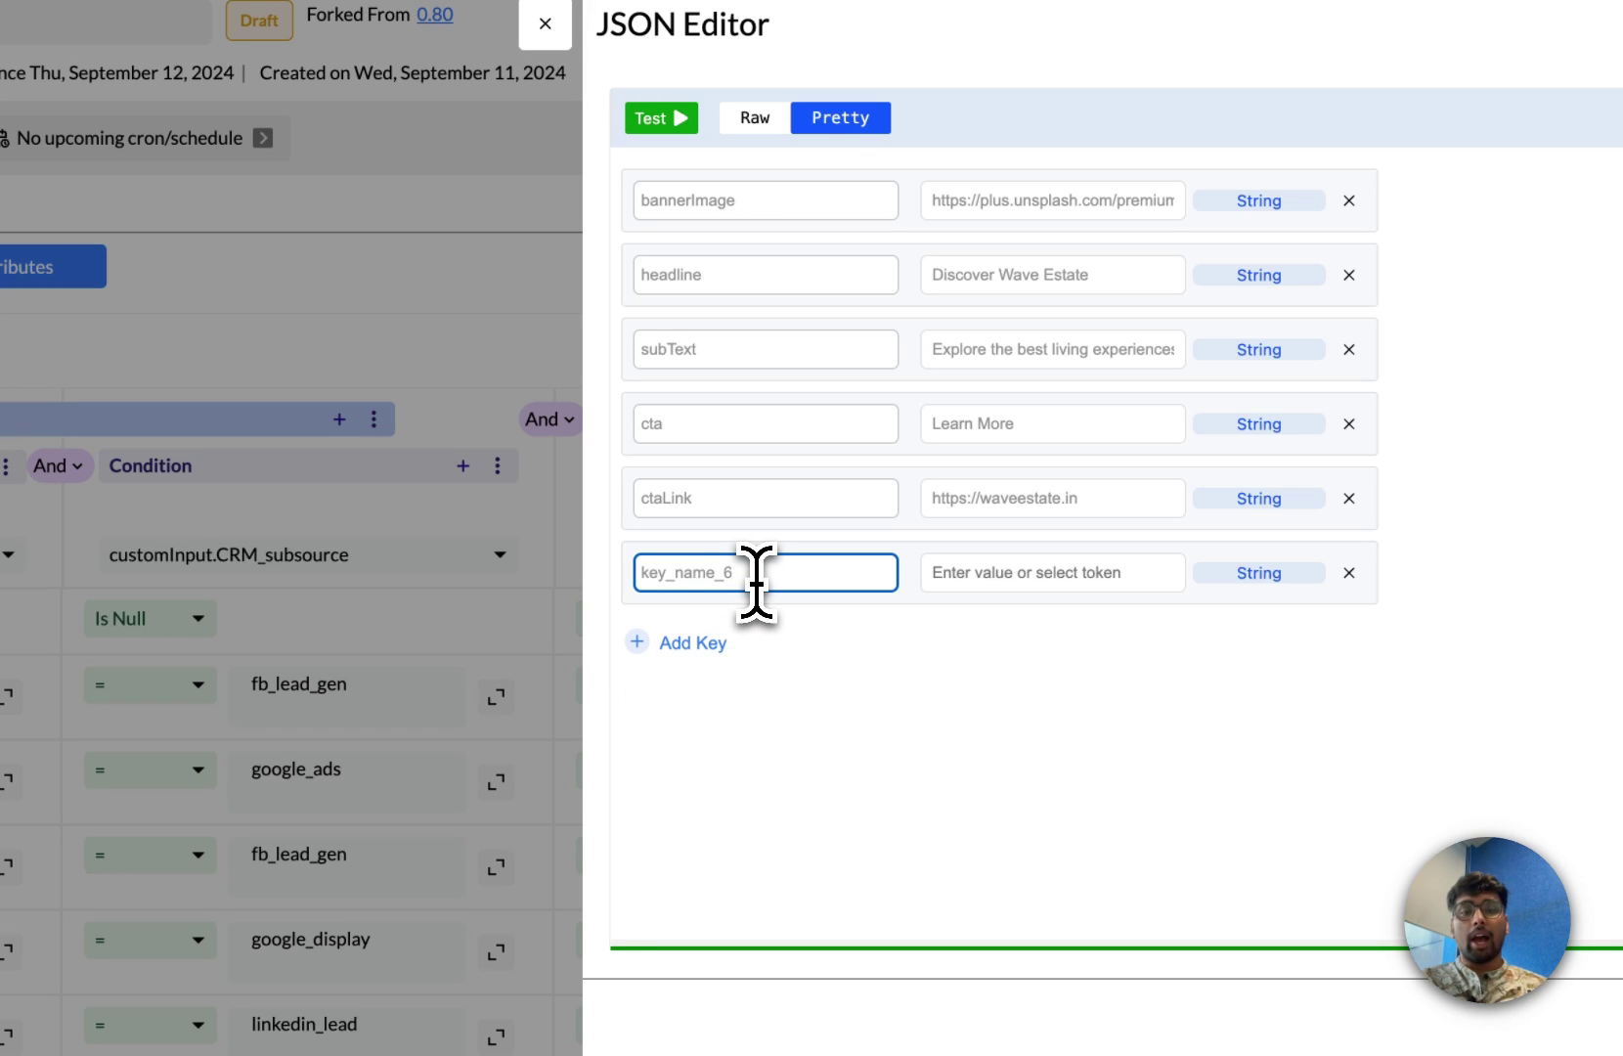
pyautogui.click(994, 573)
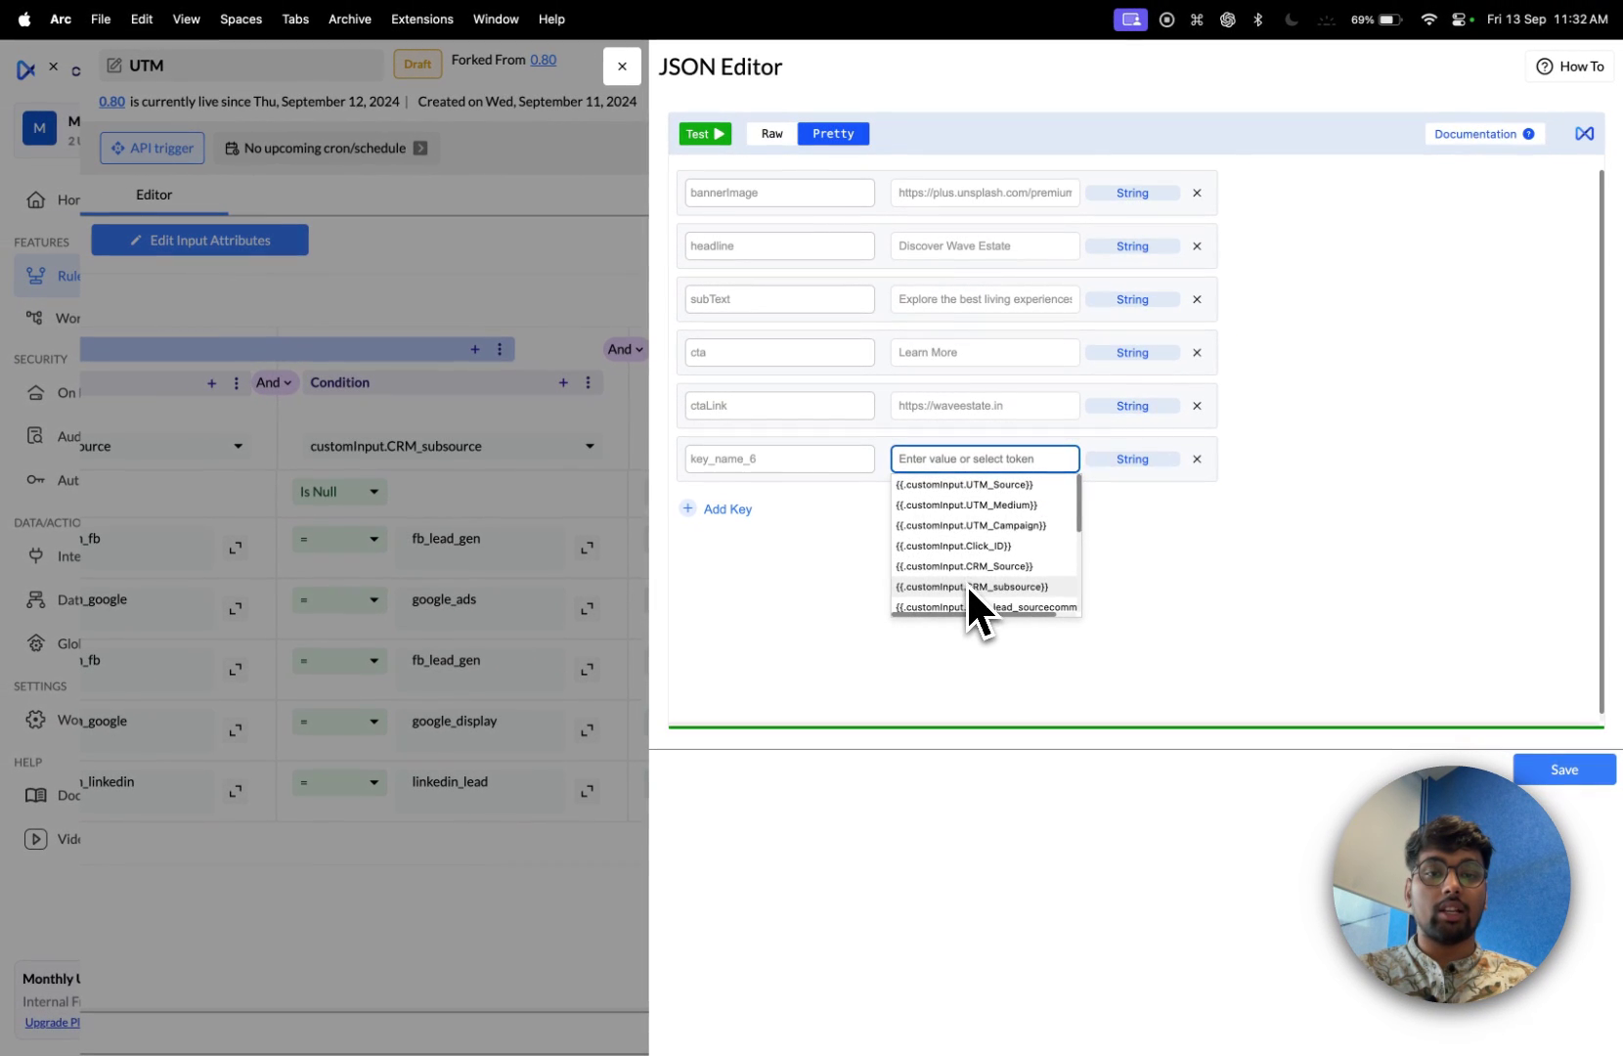
pyautogui.scroll(-10, 966, 584)
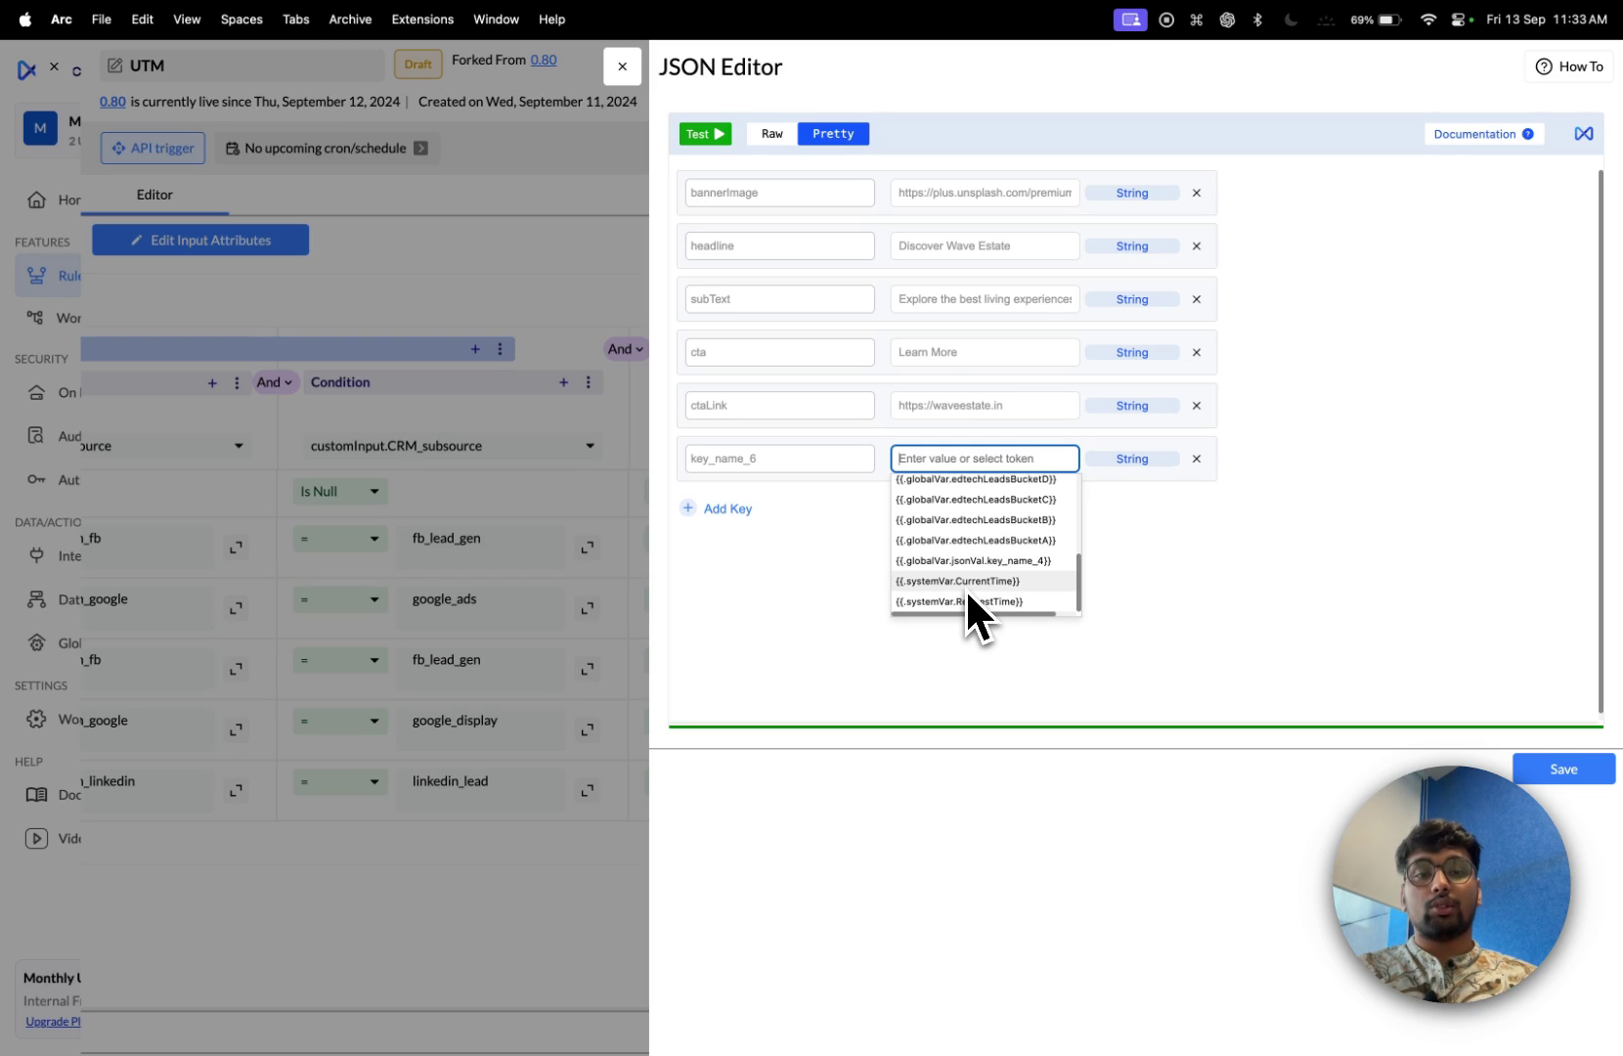
pyautogui.click(1196, 459)
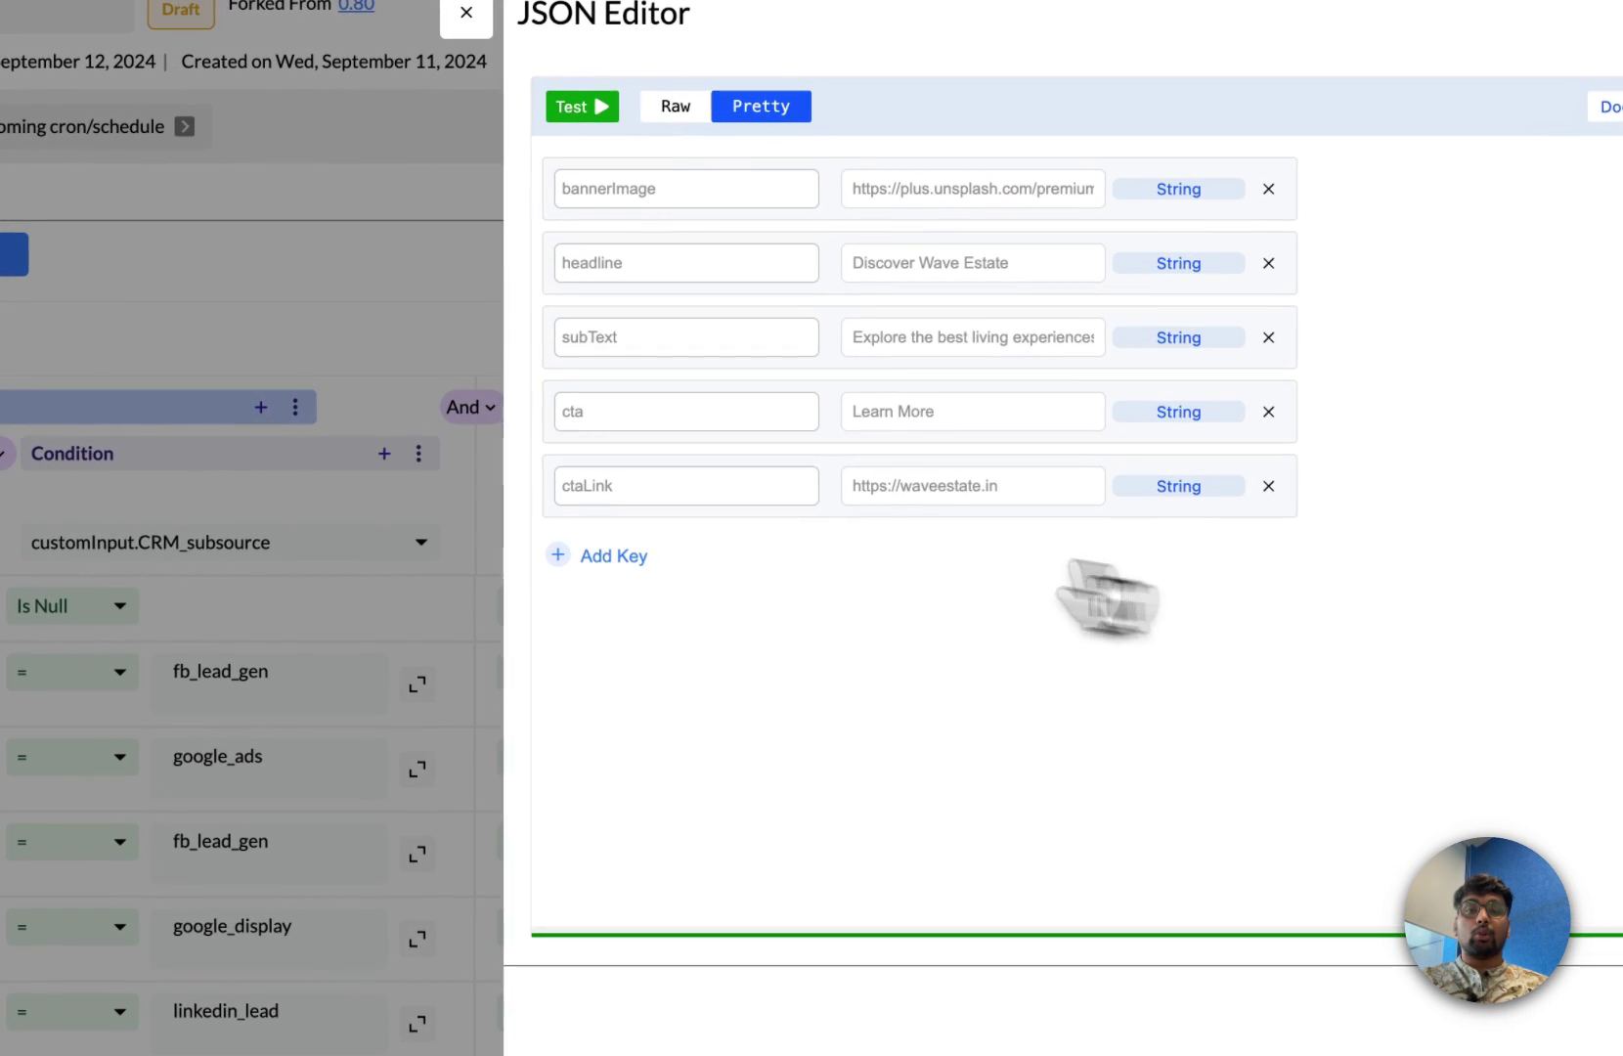
# - Test the default row's JSON output, inspect the returned banner fields, and close the editor without saving
pyautogui.click(581, 109)
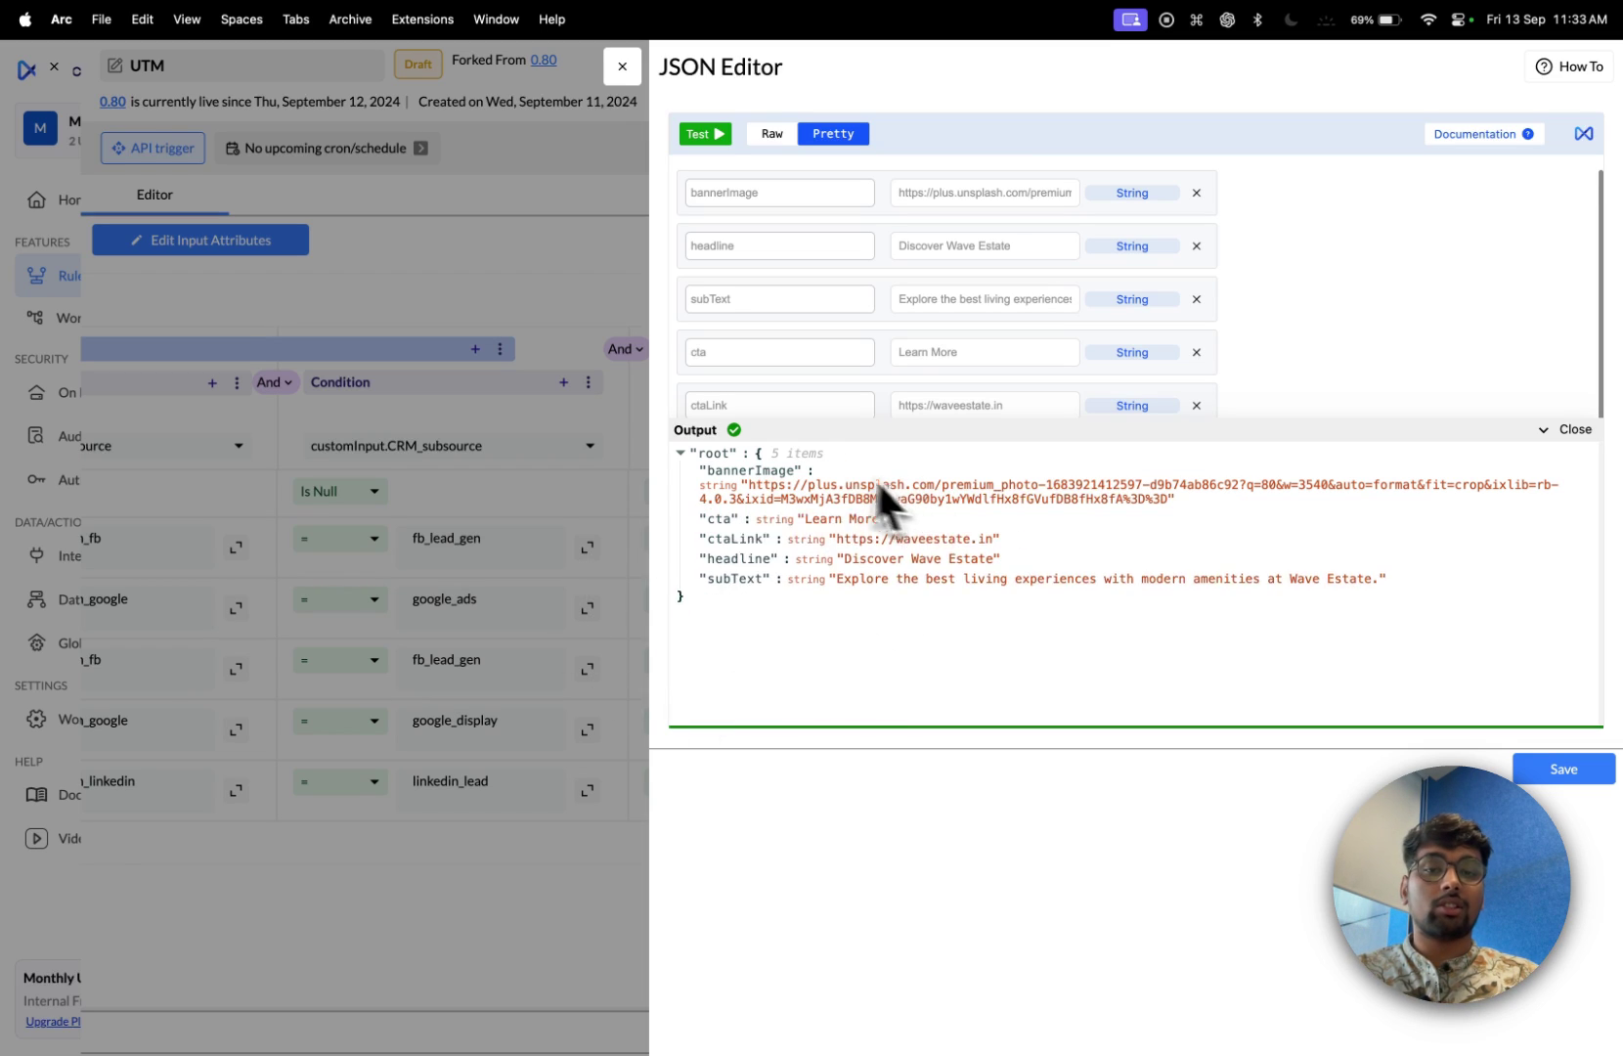
pyautogui.moveTo(845, 475)
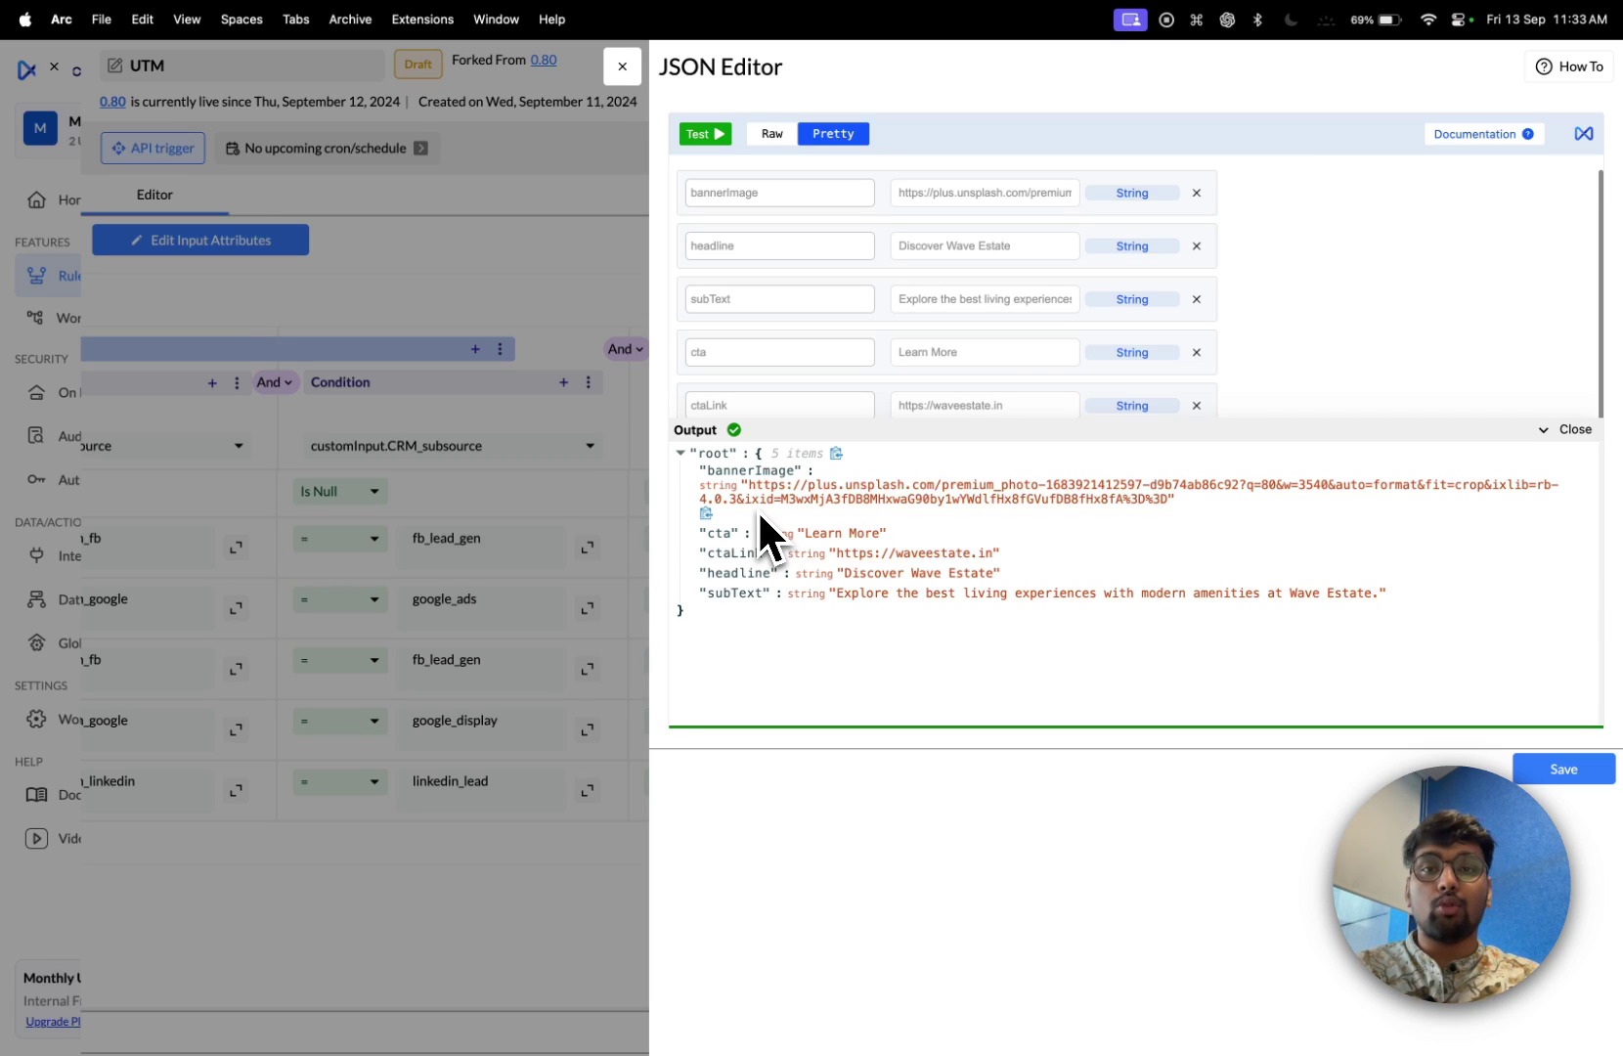
pyautogui.click(611, 63)
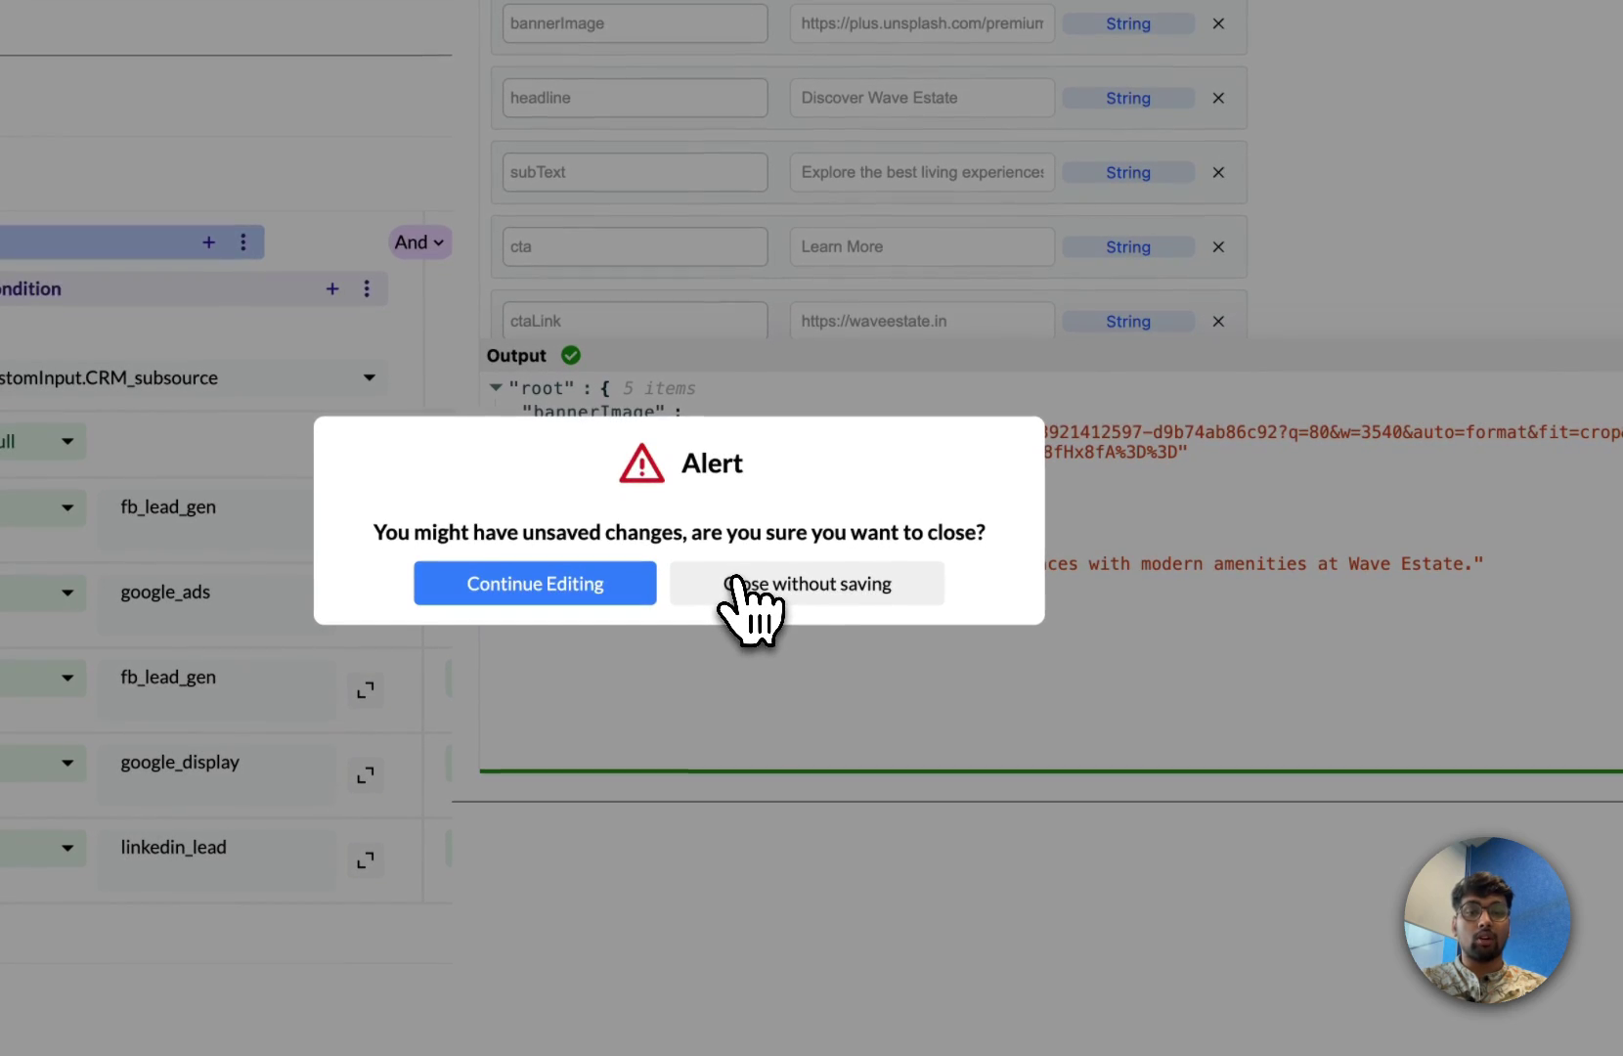
pyautogui.click(743, 592)
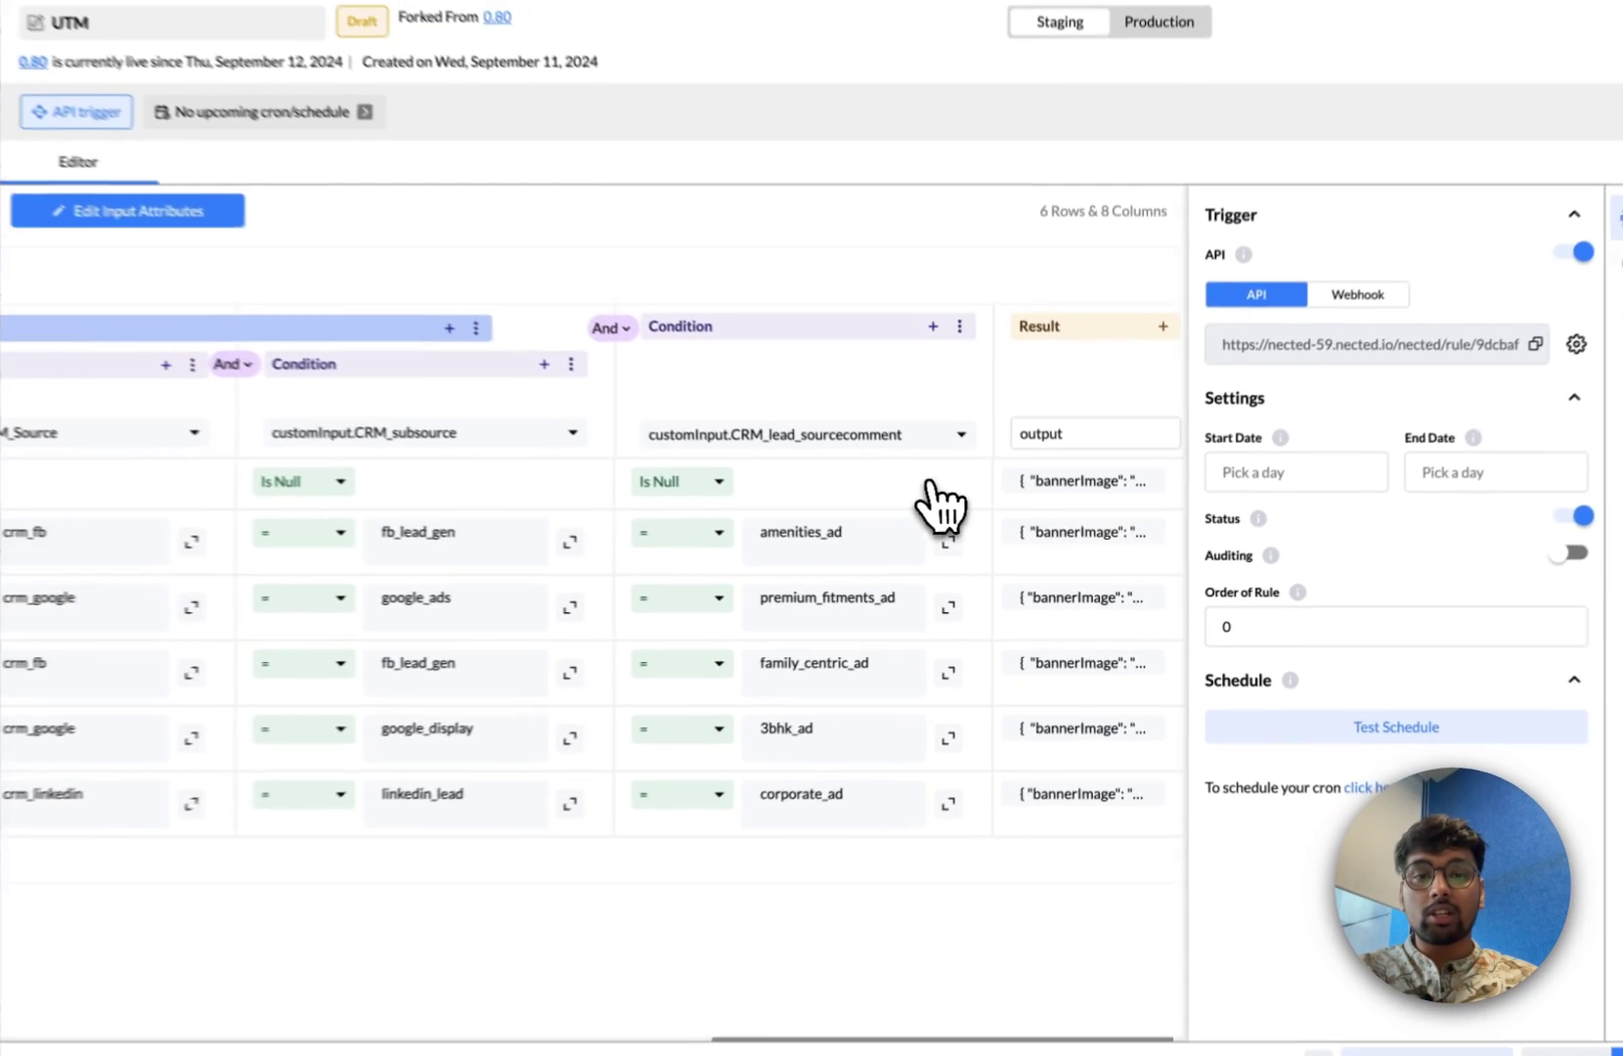
# - Switch to VS Code and change utm_campaign to premium_homes in the landing page URL at the end of usecase.html
pyautogui.hscroll(-10, 938, 504)
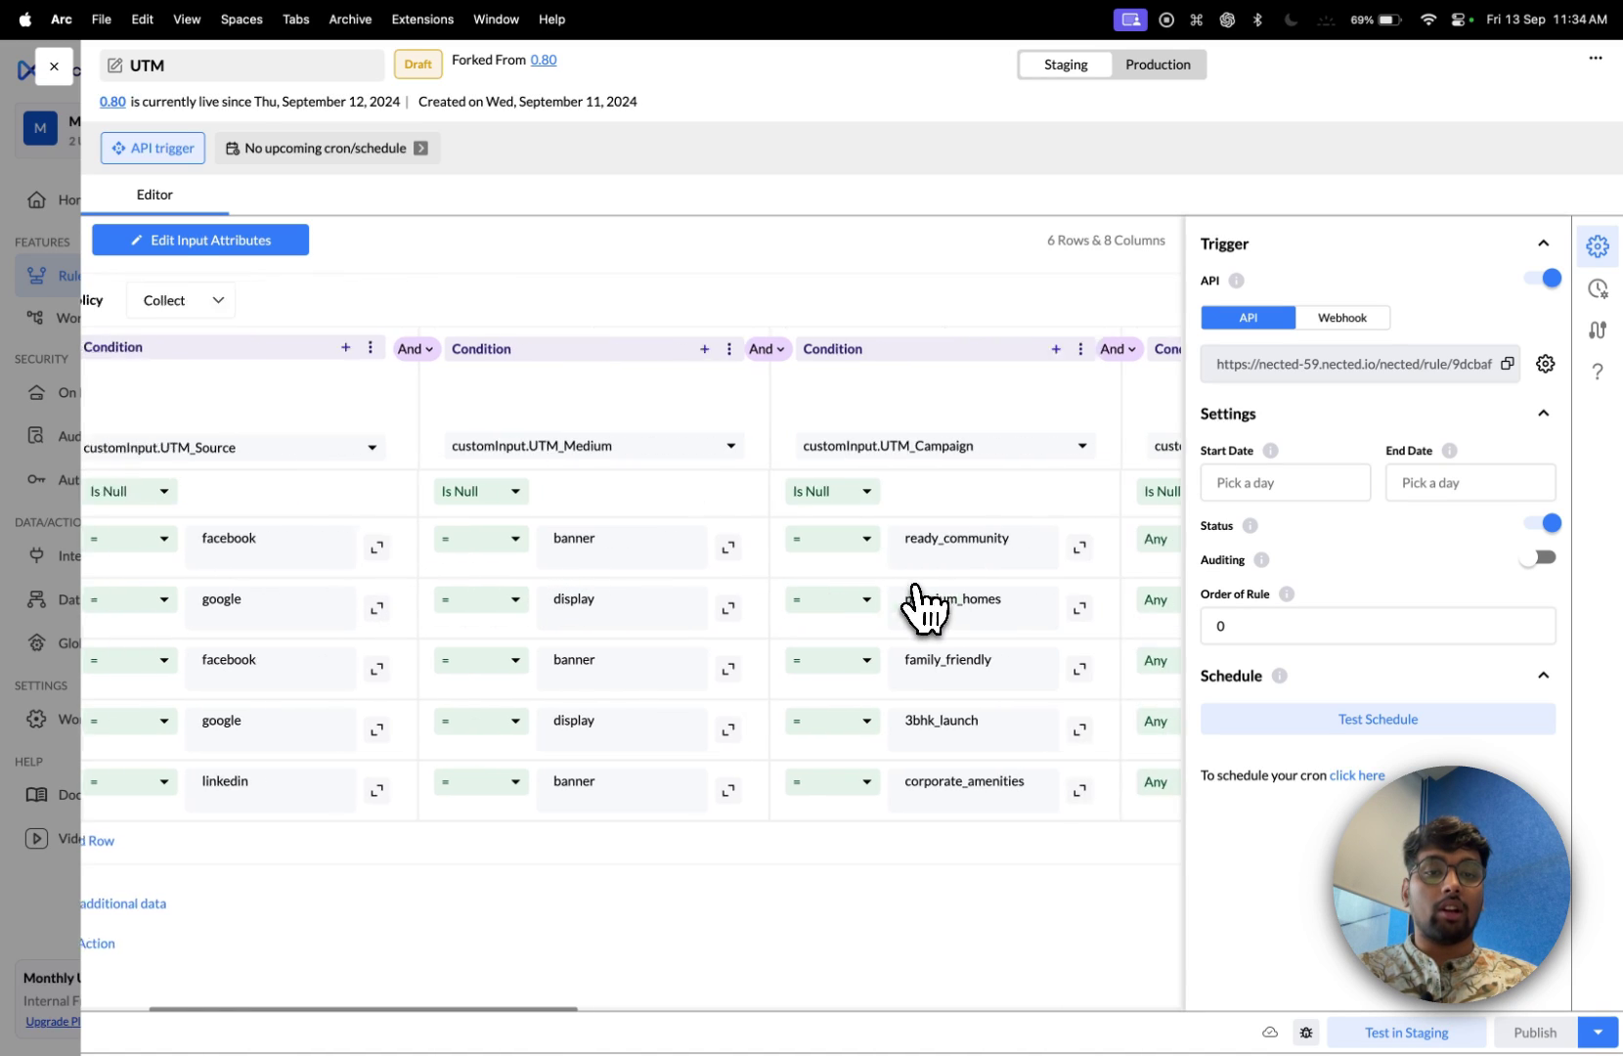
pyautogui.hscroll(10, 927, 602)
pyautogui.hscroll(8, 927, 606)
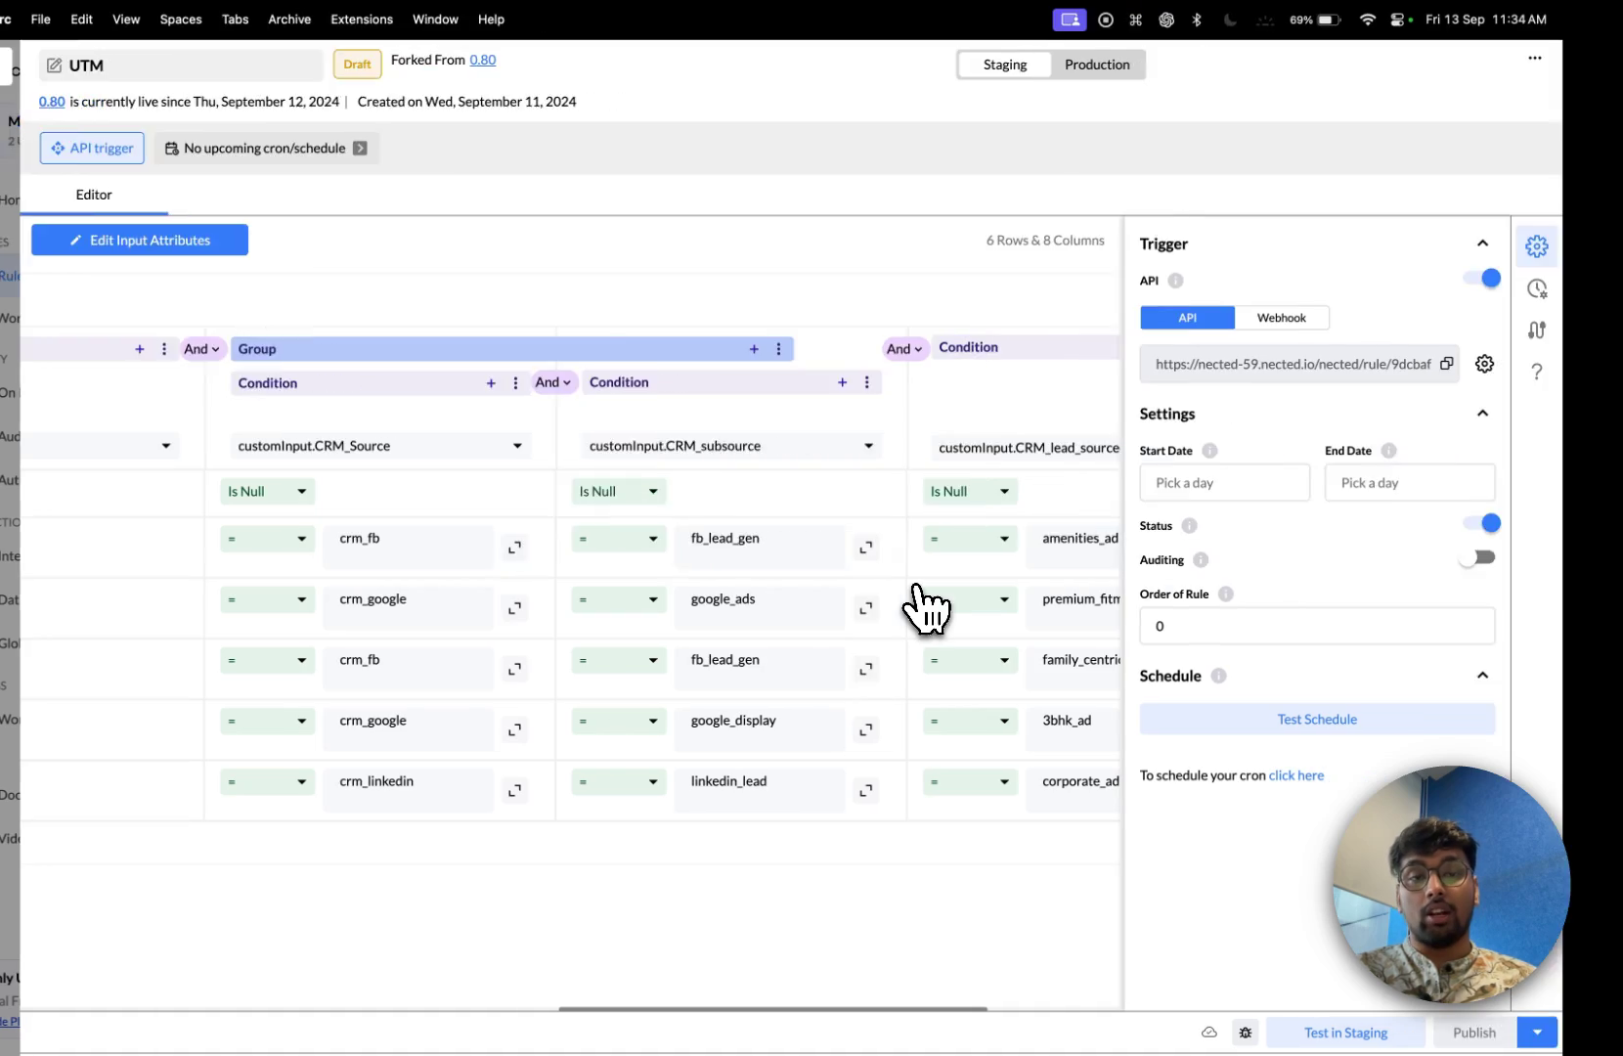
pyautogui.hotkey('ctrl', 'Right')
pyautogui.scroll(-20, 913, 584)
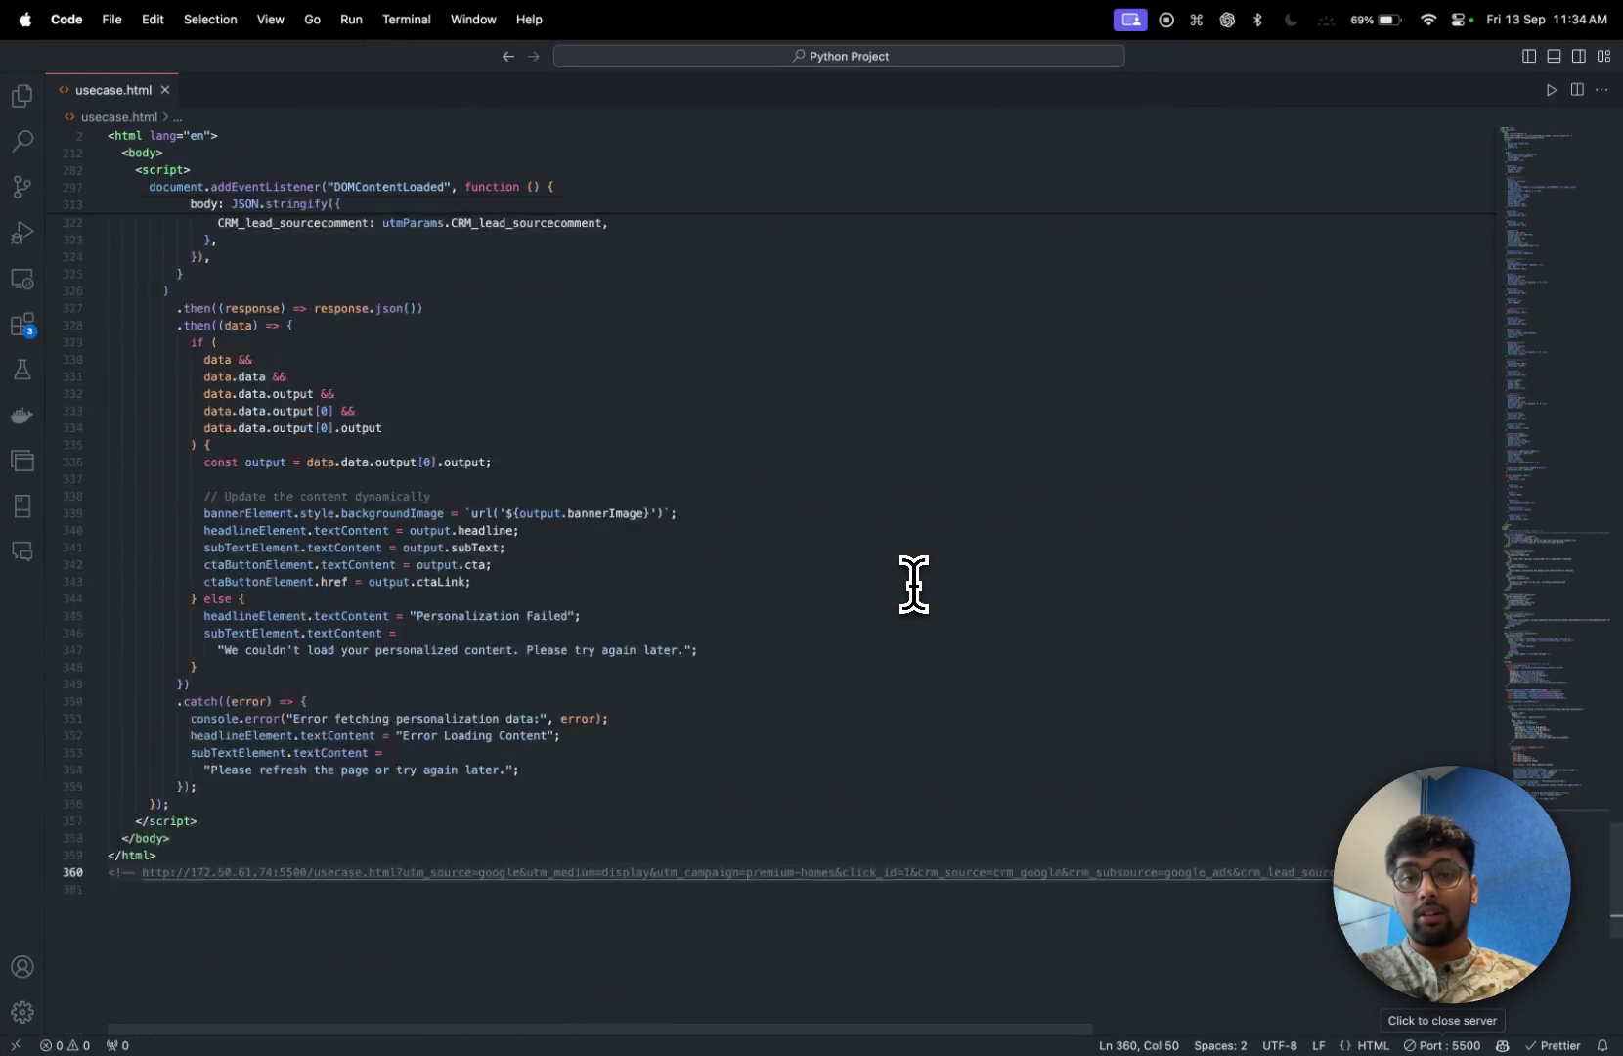
pyautogui.scroll(15, 914, 582)
pyautogui.click(635, 857)
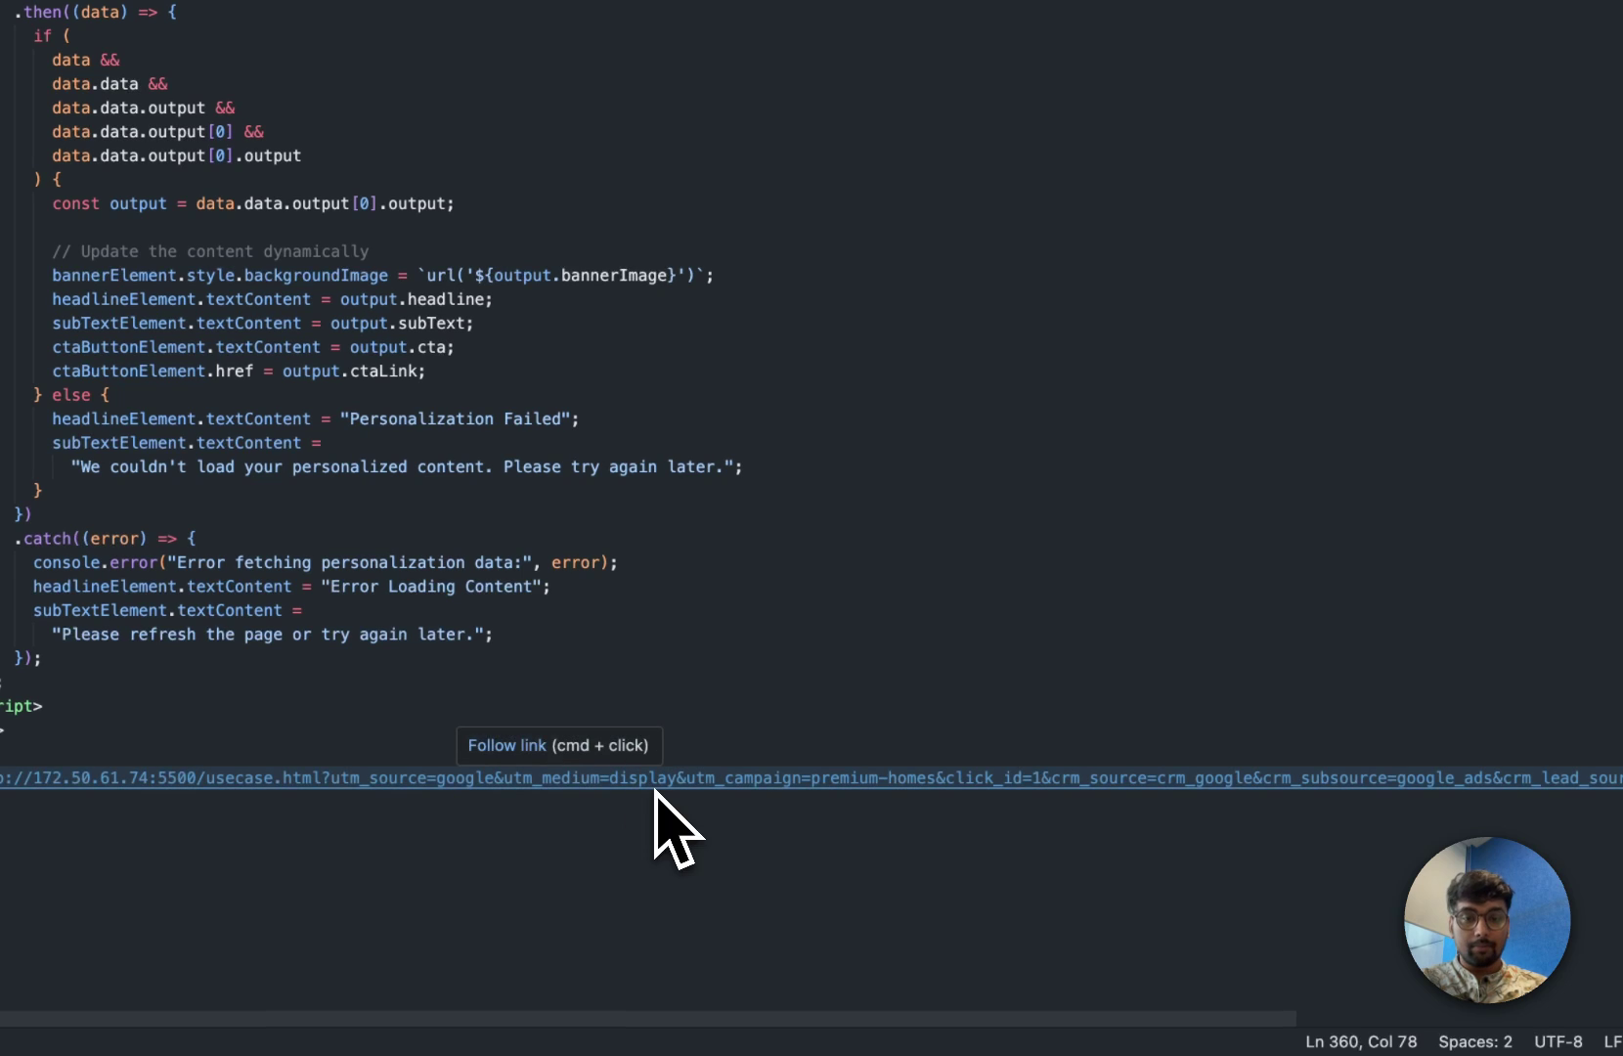
pyautogui.click(653, 782)
pyautogui.hscroll(1, 653, 782)
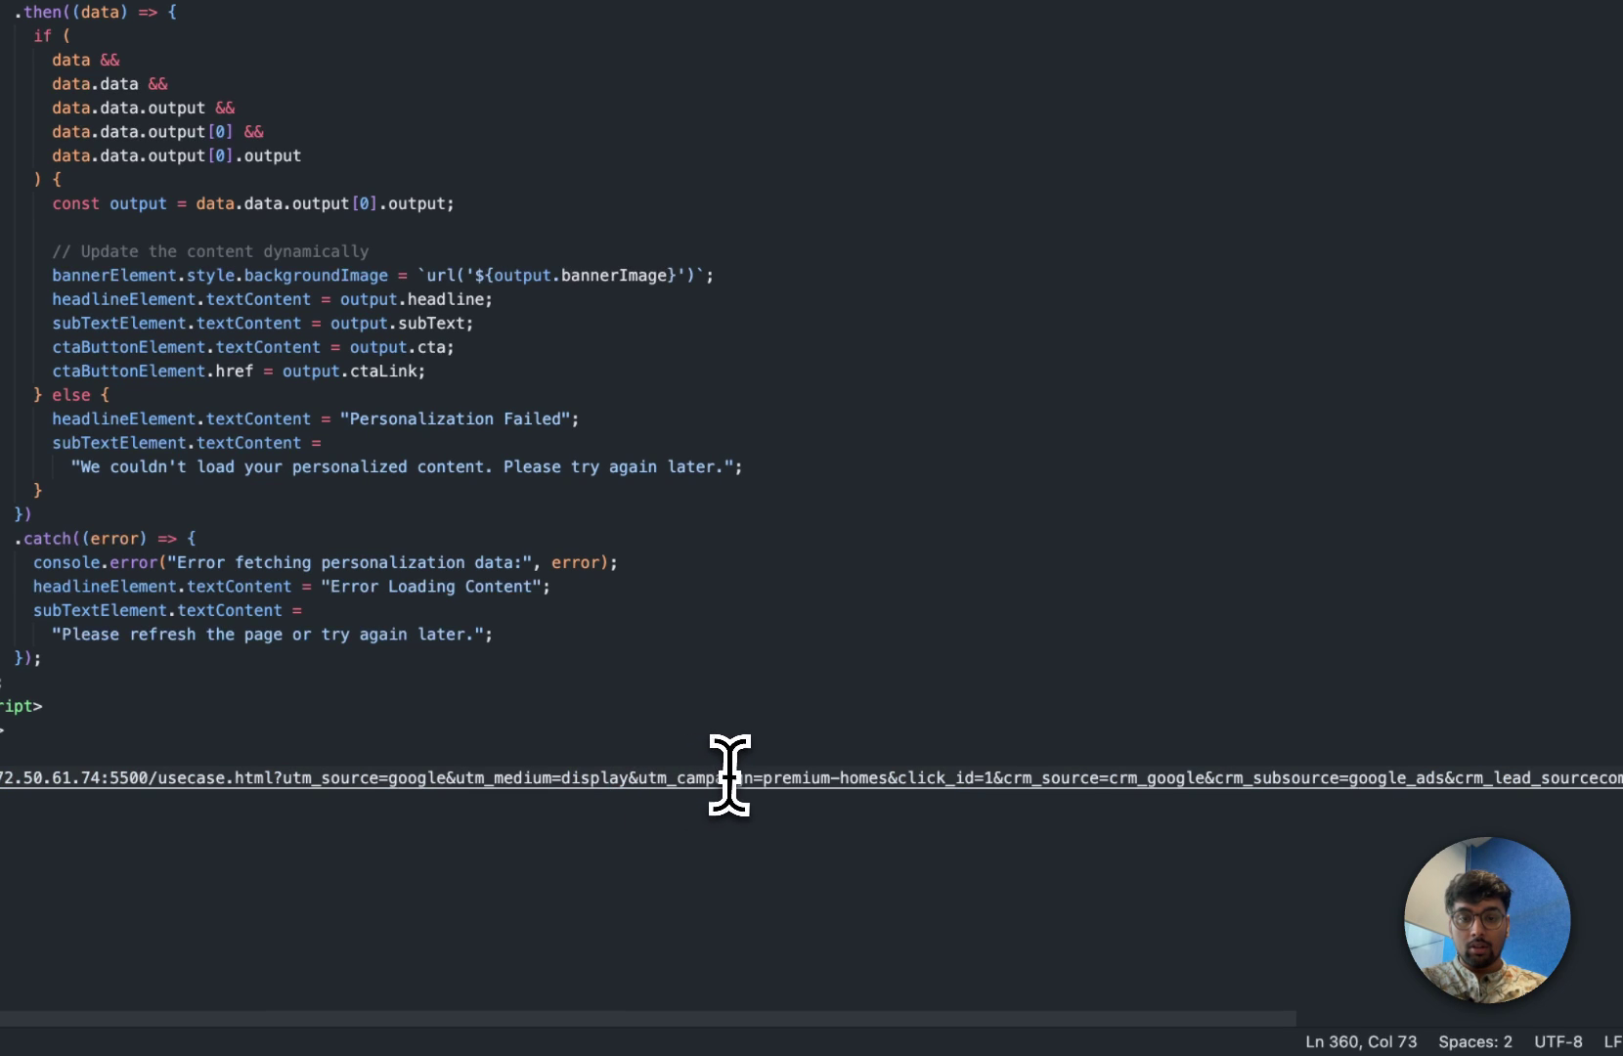
pyautogui.click(839, 782)
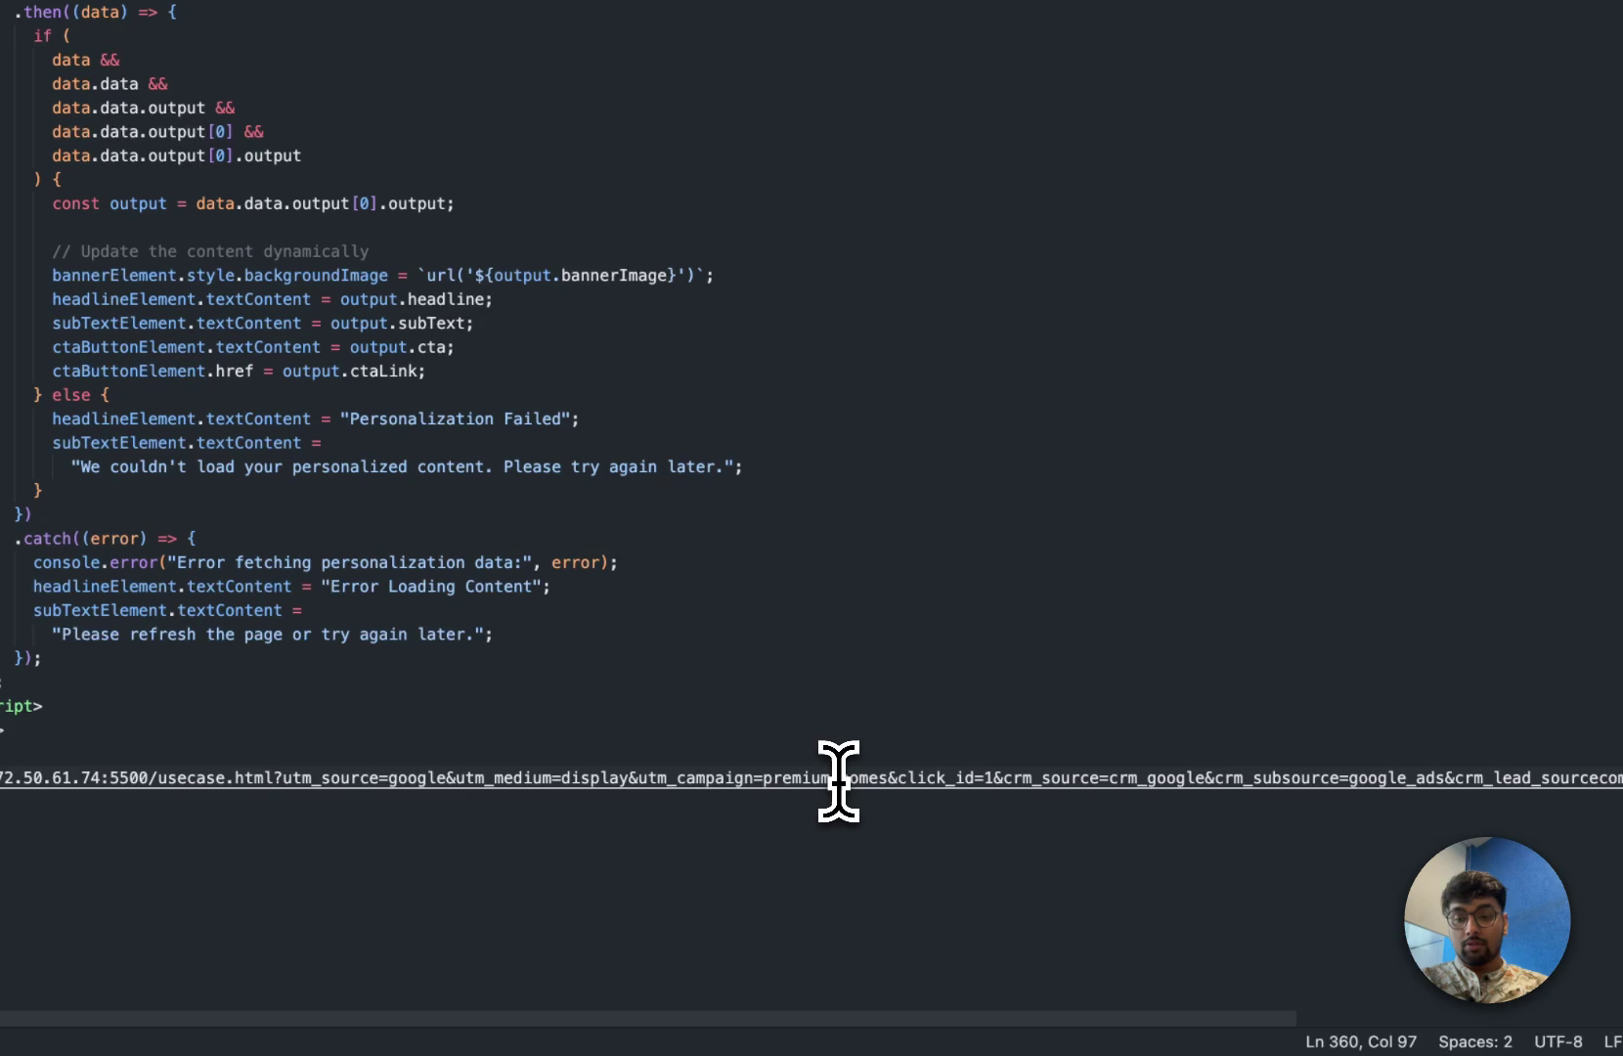
pyautogui.press('End')
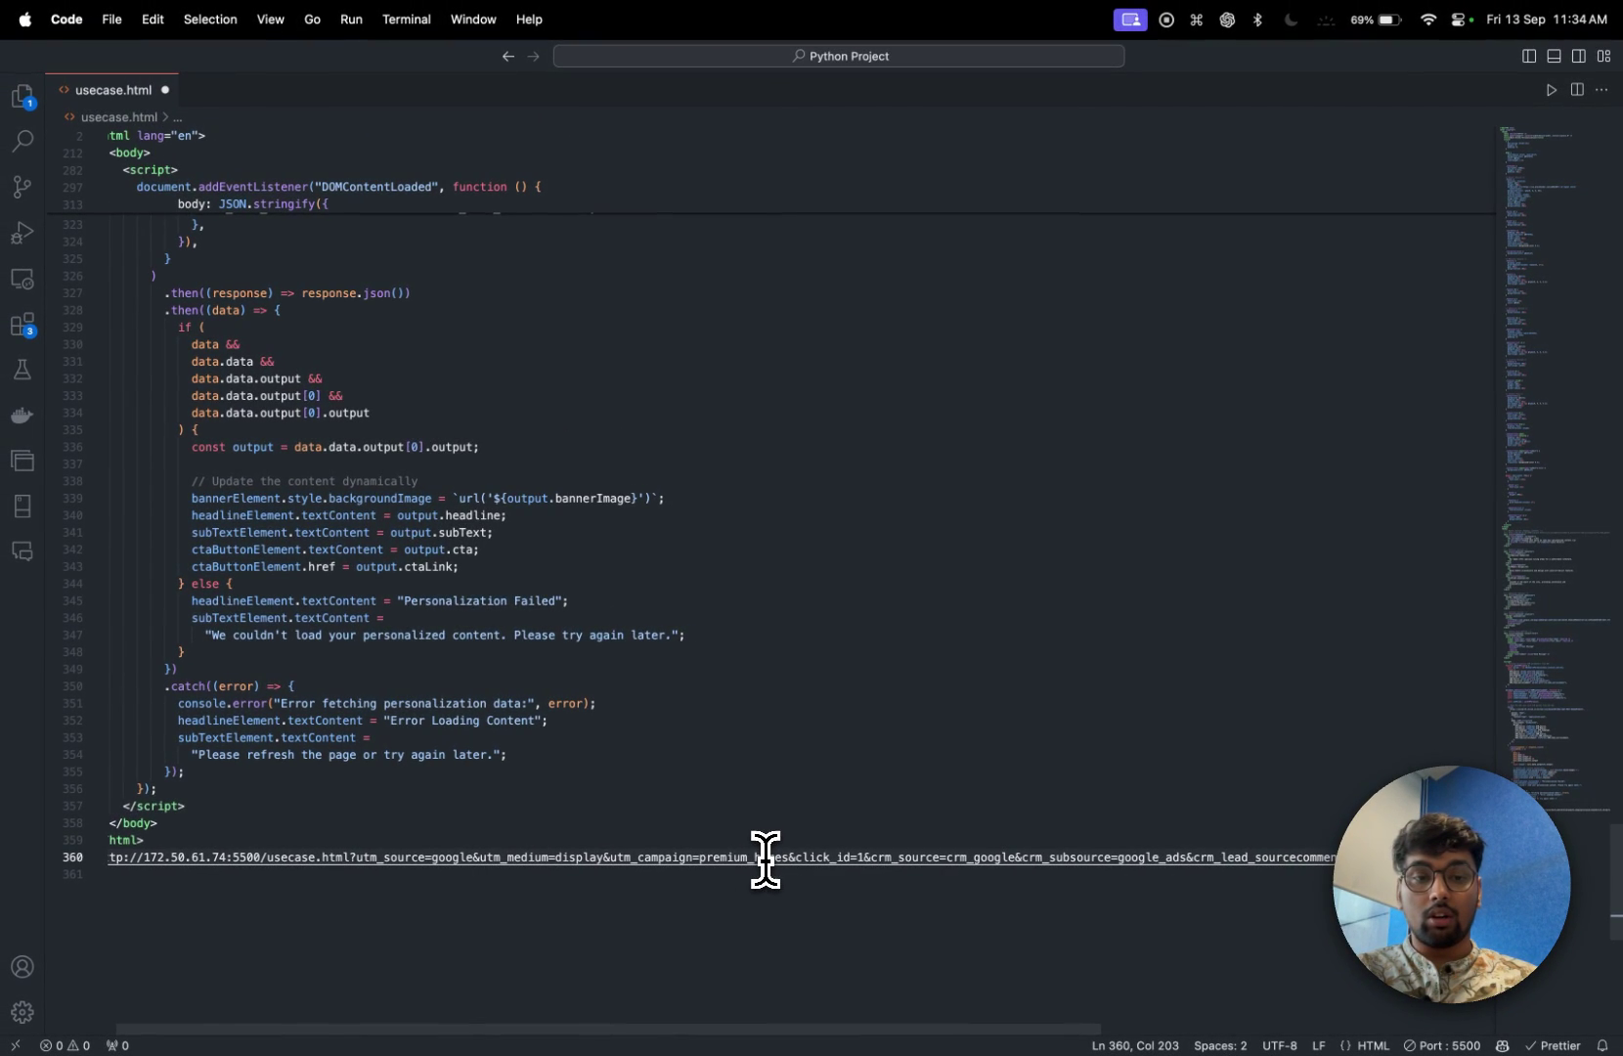
# - Copy the edited landing page URL with its UTM and CRM parameters and open it in a new Arc tab
pyautogui.hotkey('shift', 'Home')
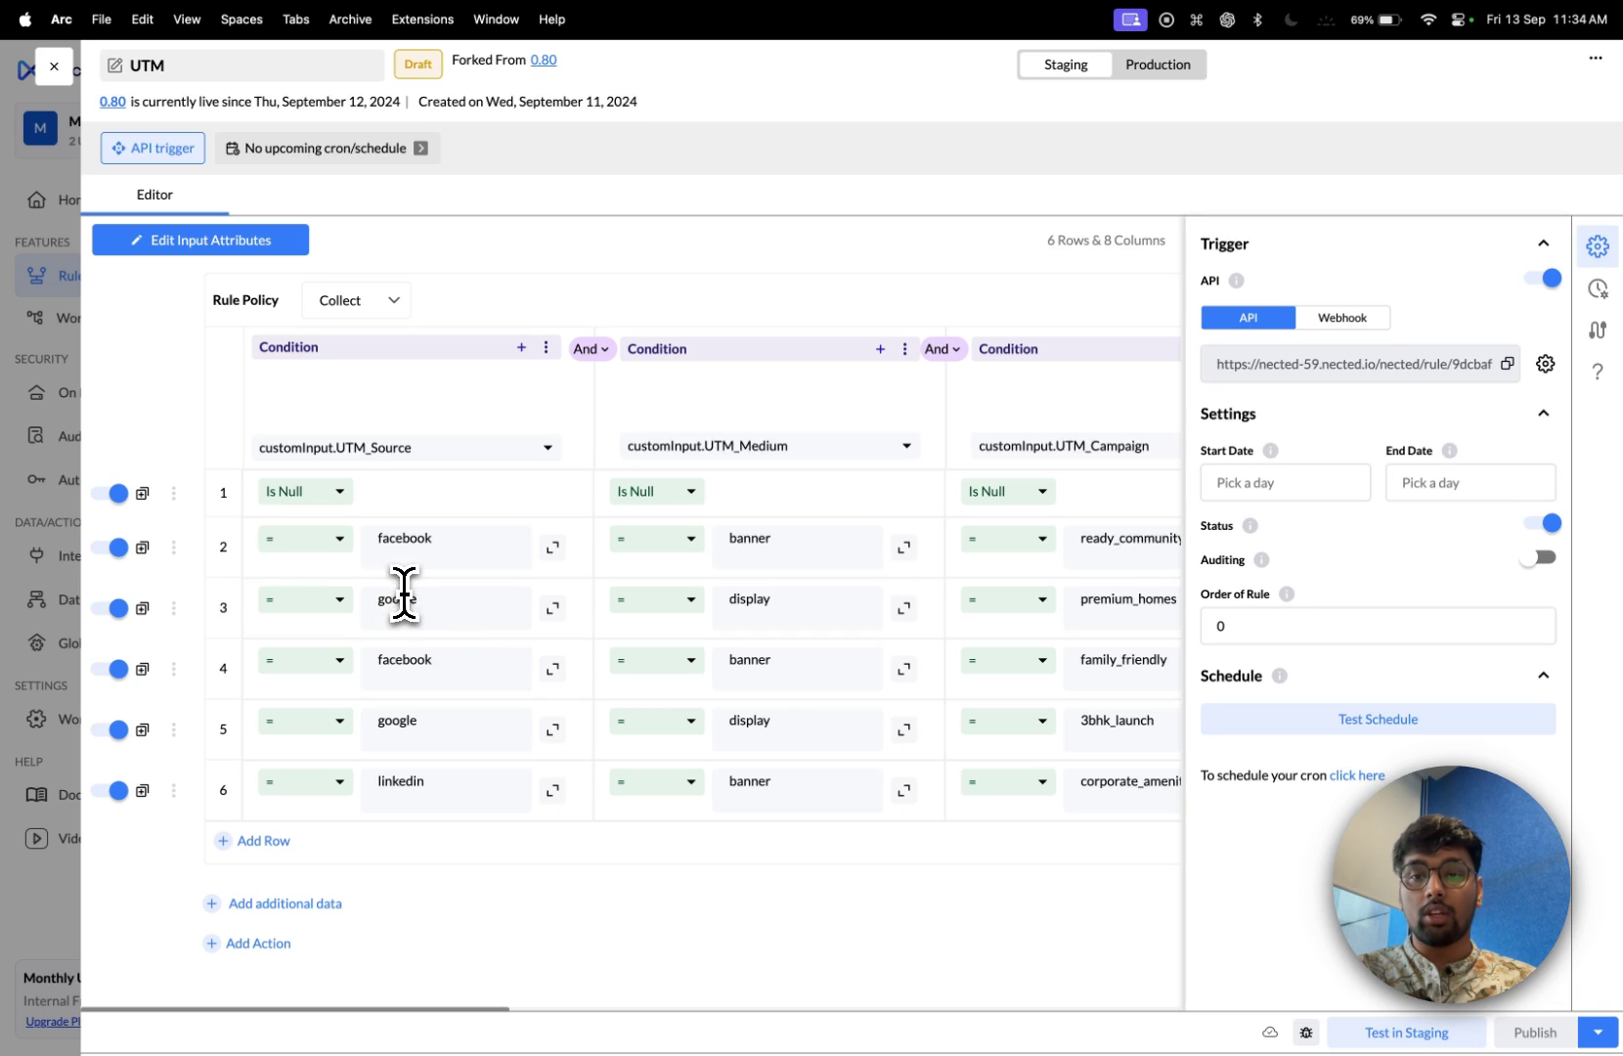
pyautogui.moveTo(5, 526)
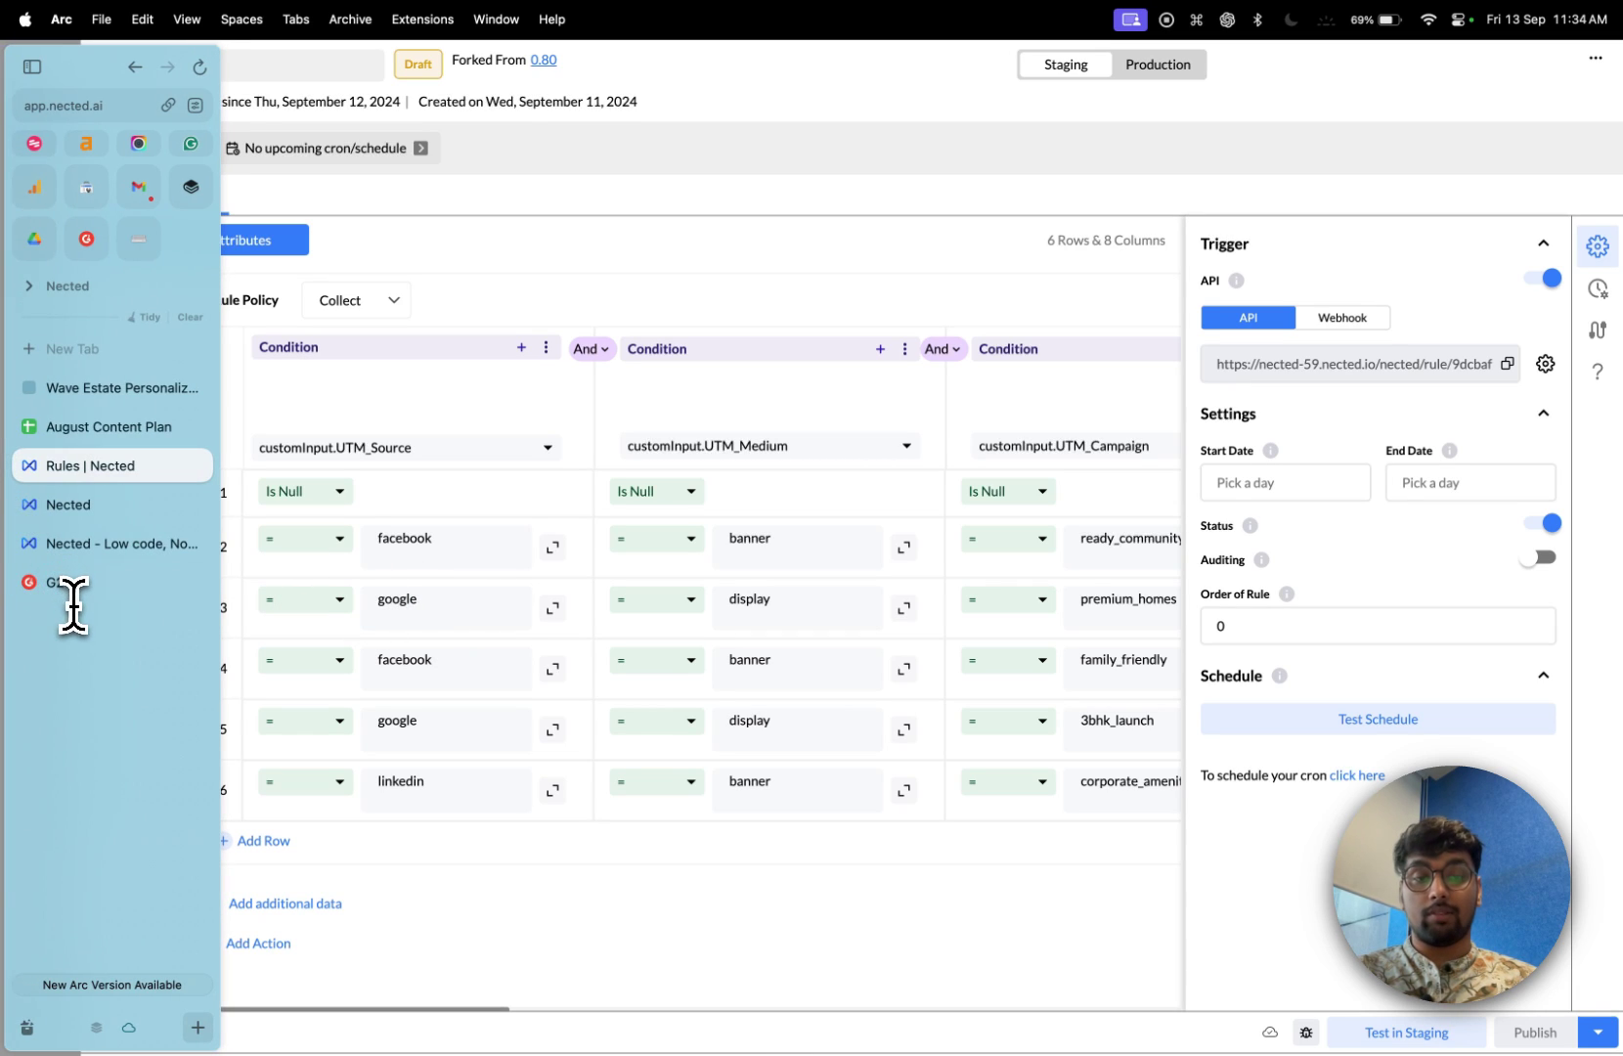
pyautogui.press('super+t')
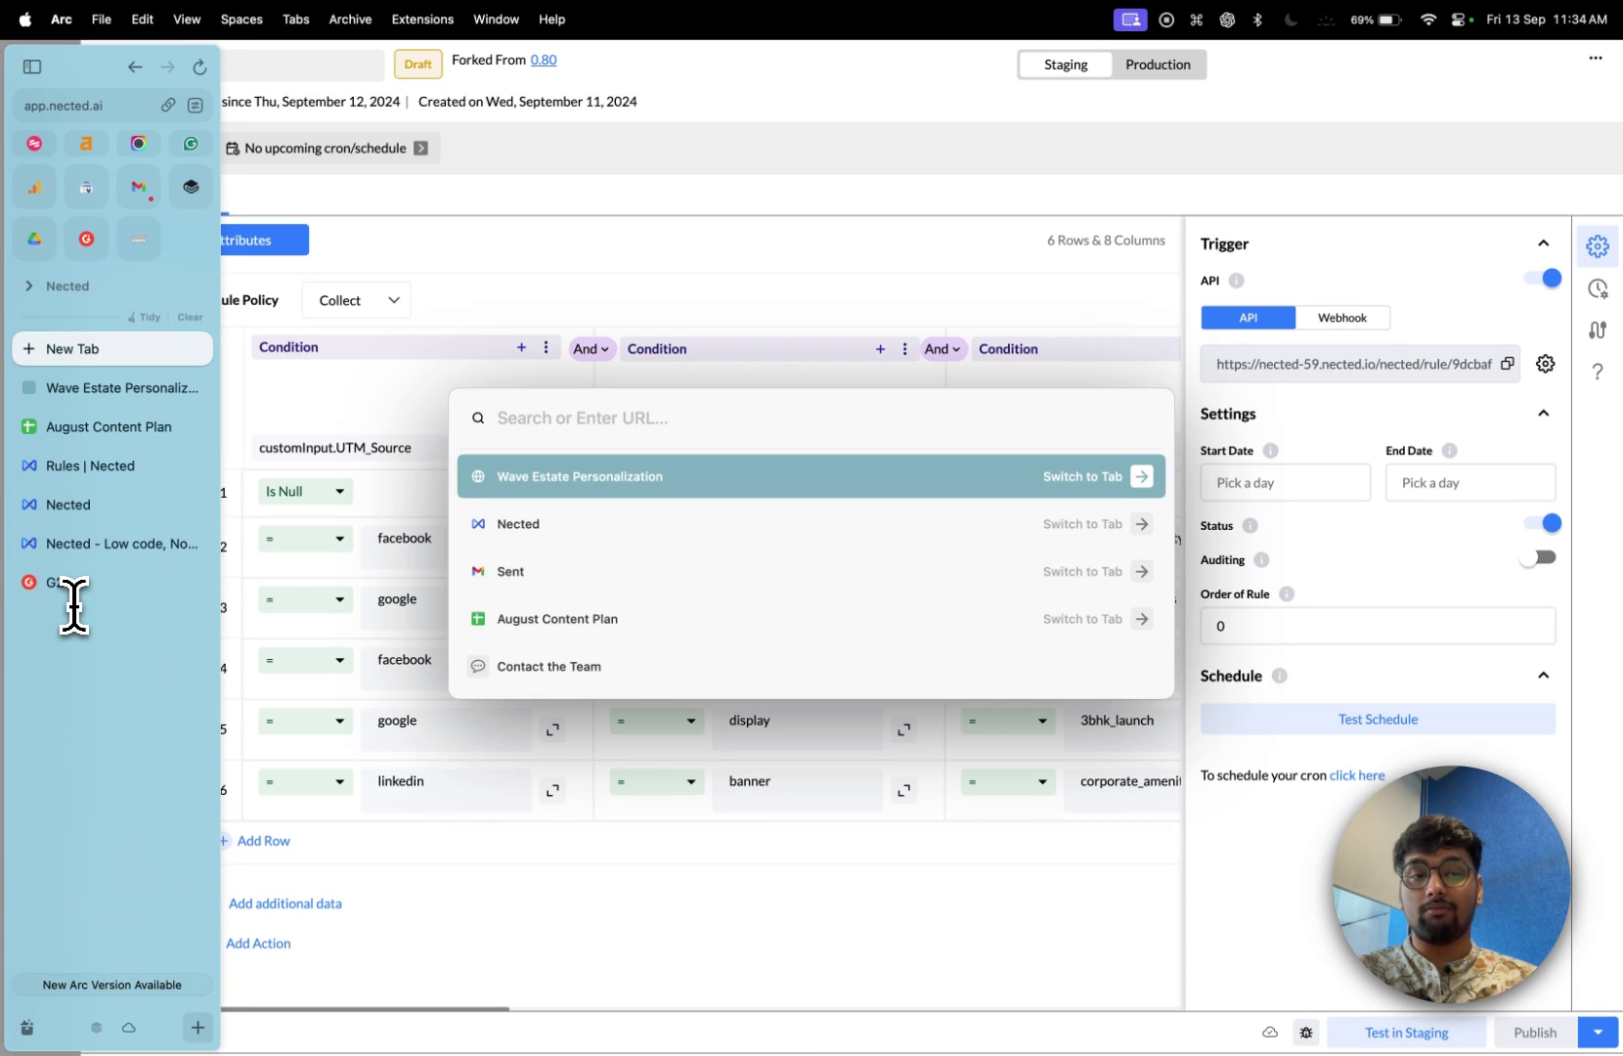
pyautogui.press('super+v')
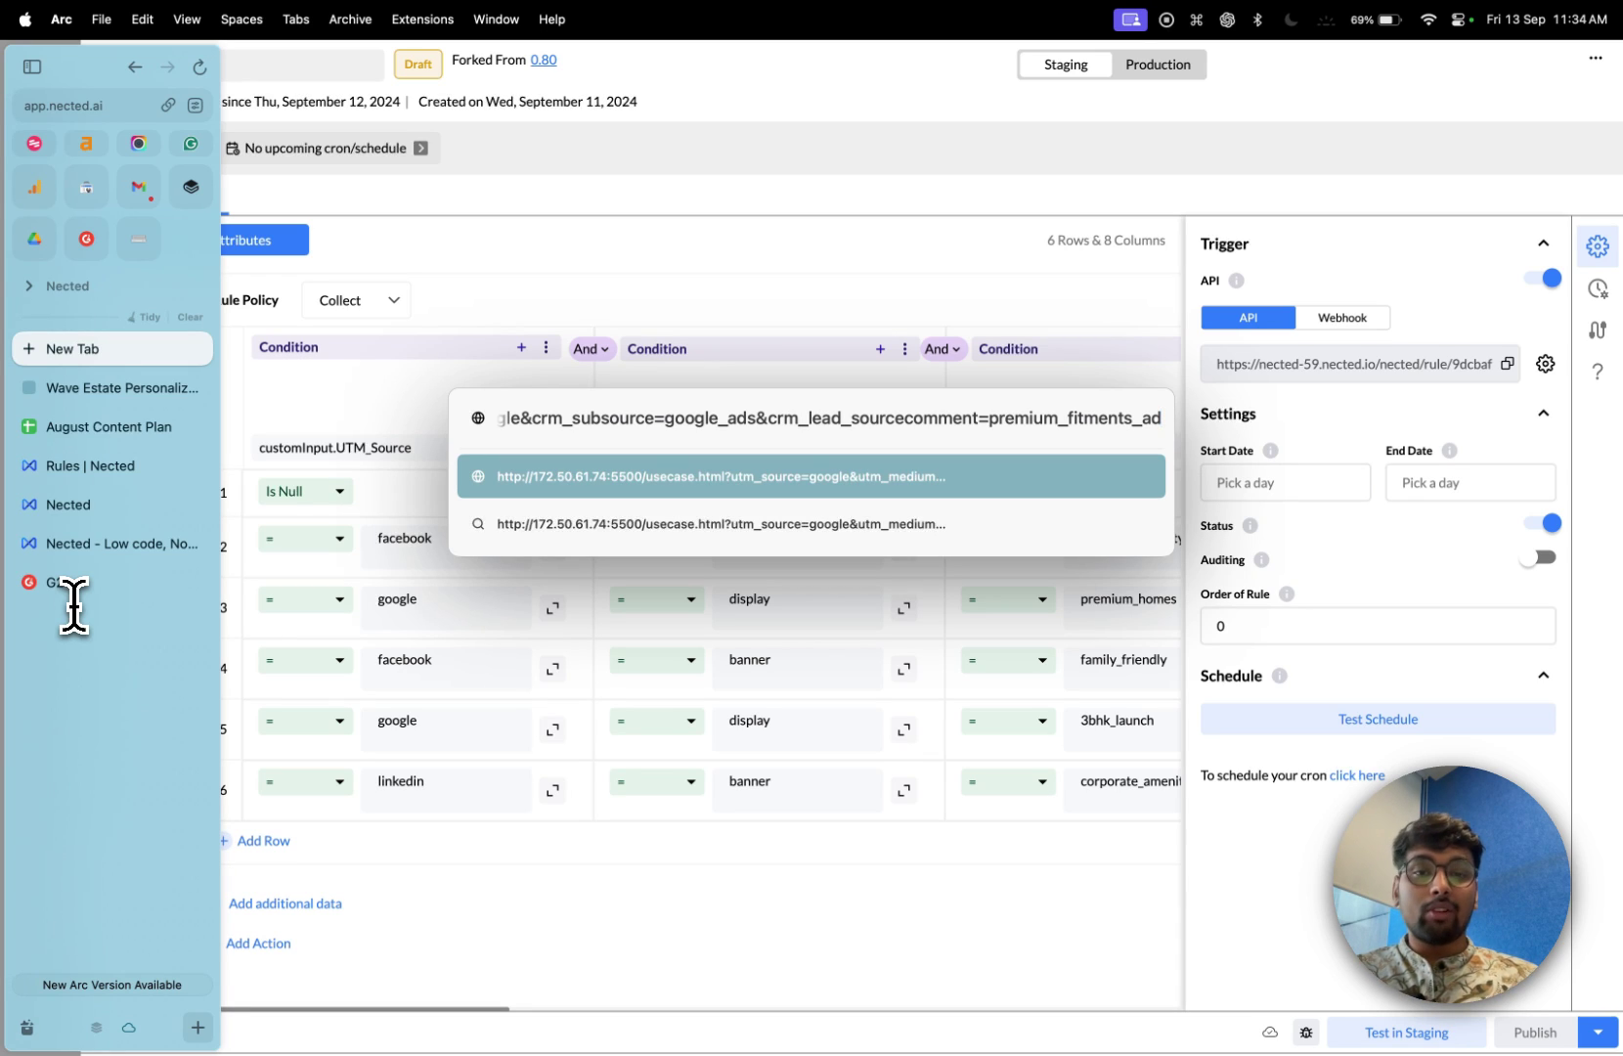
pyautogui.press('Return')
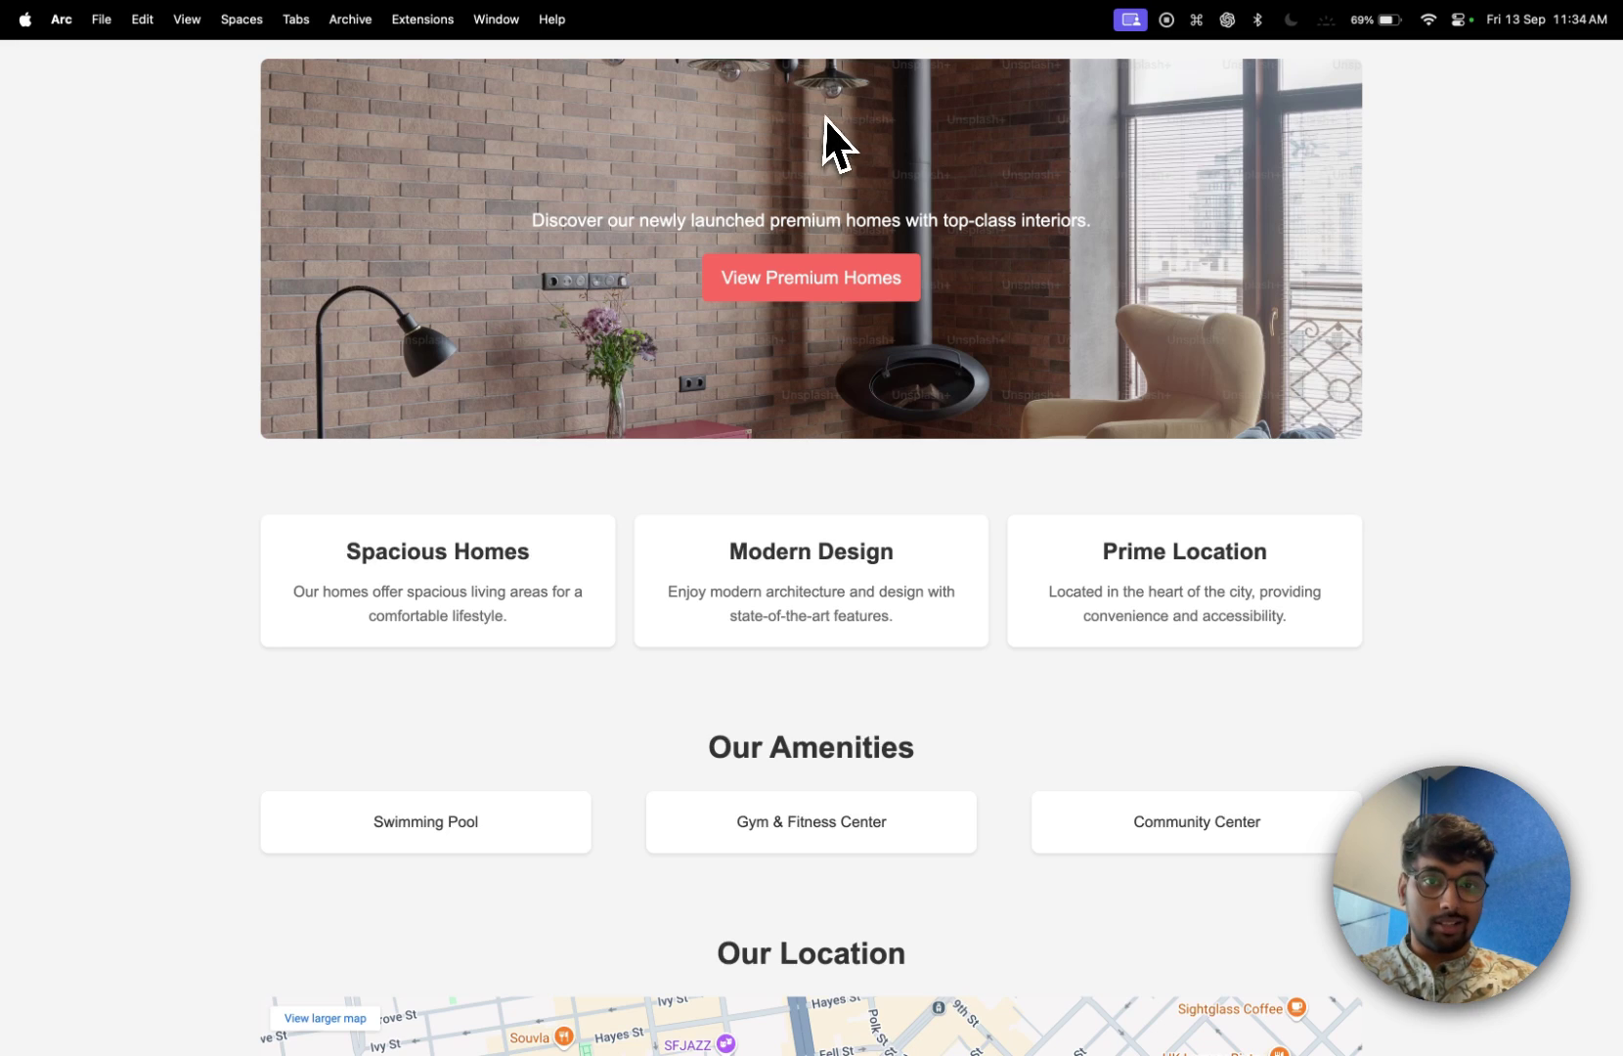
# - Compare the full URLs and banners of the parameterized and default Wave Estate pages, ending on the parameterized one
pyautogui.moveTo(52, 187)
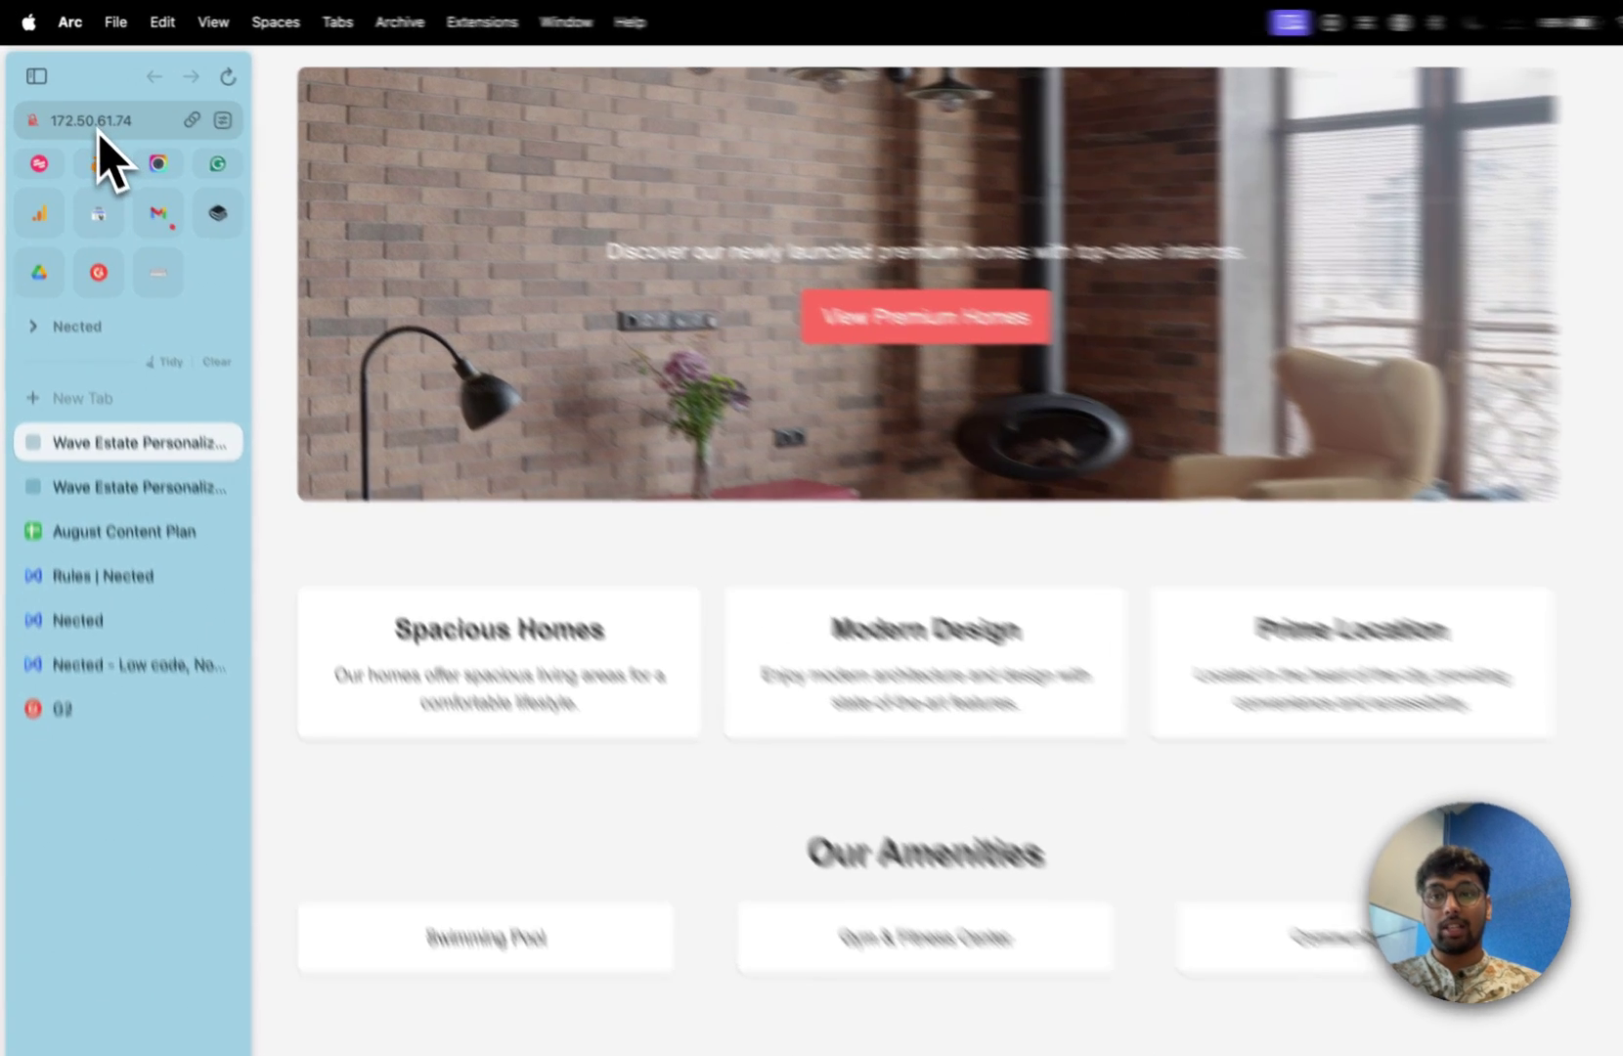
pyautogui.click(99, 127)
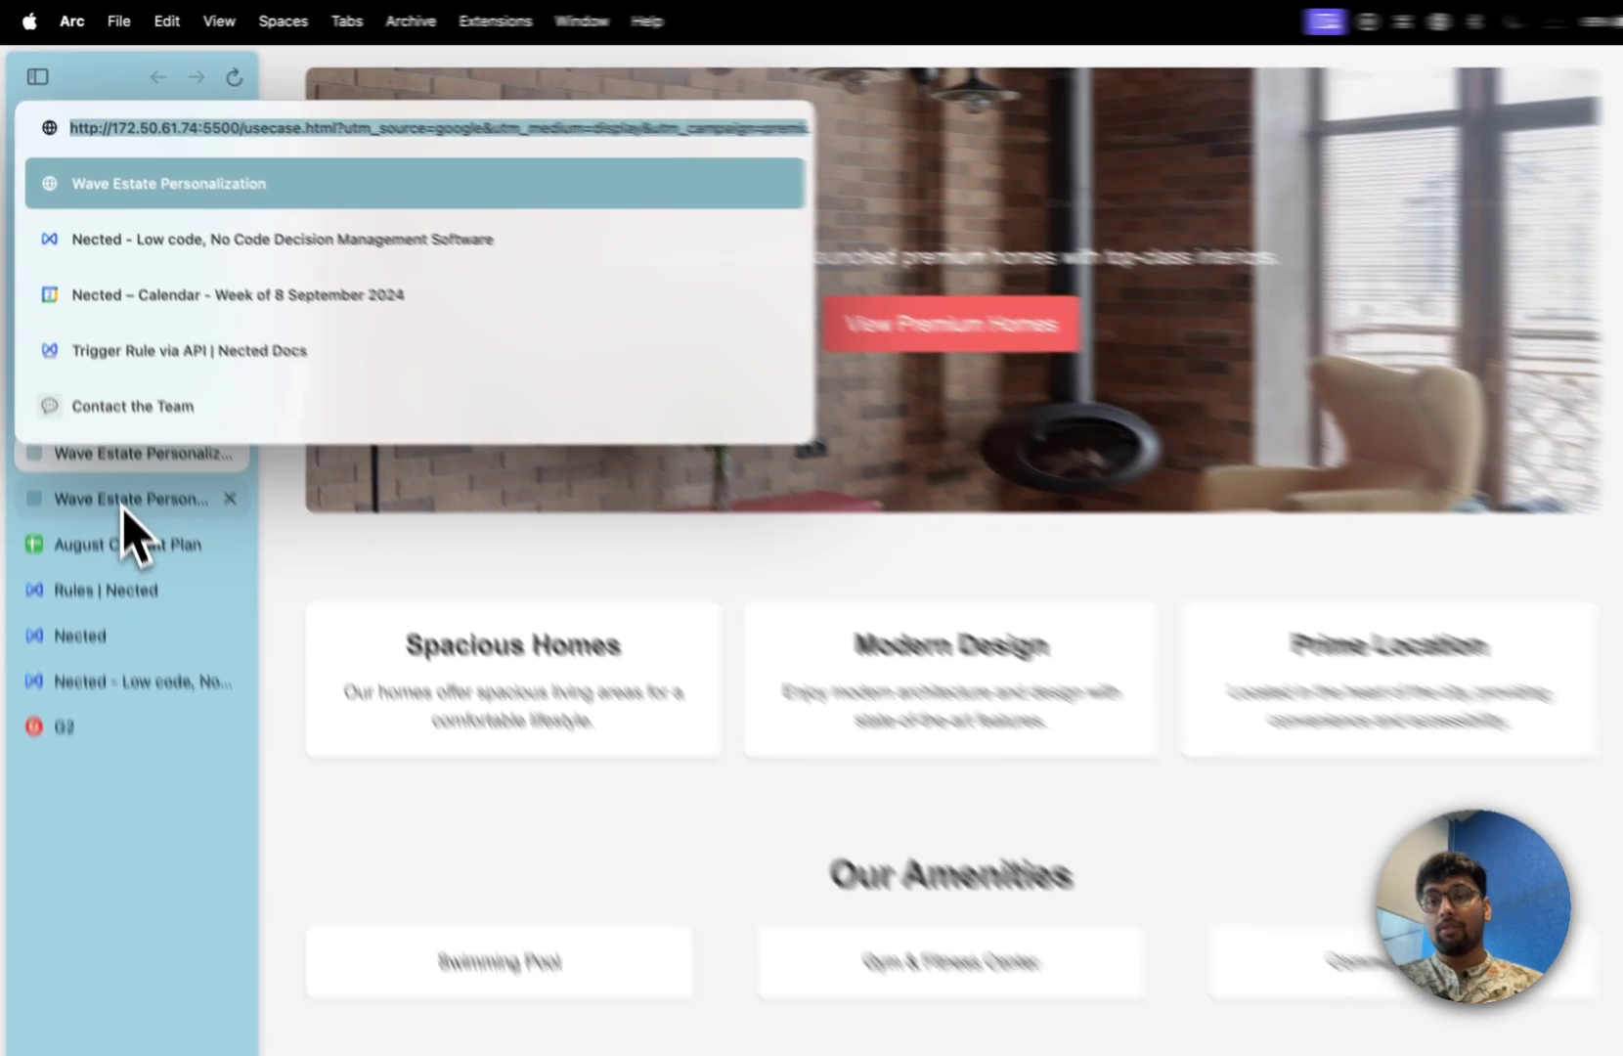
pyautogui.click(107, 429)
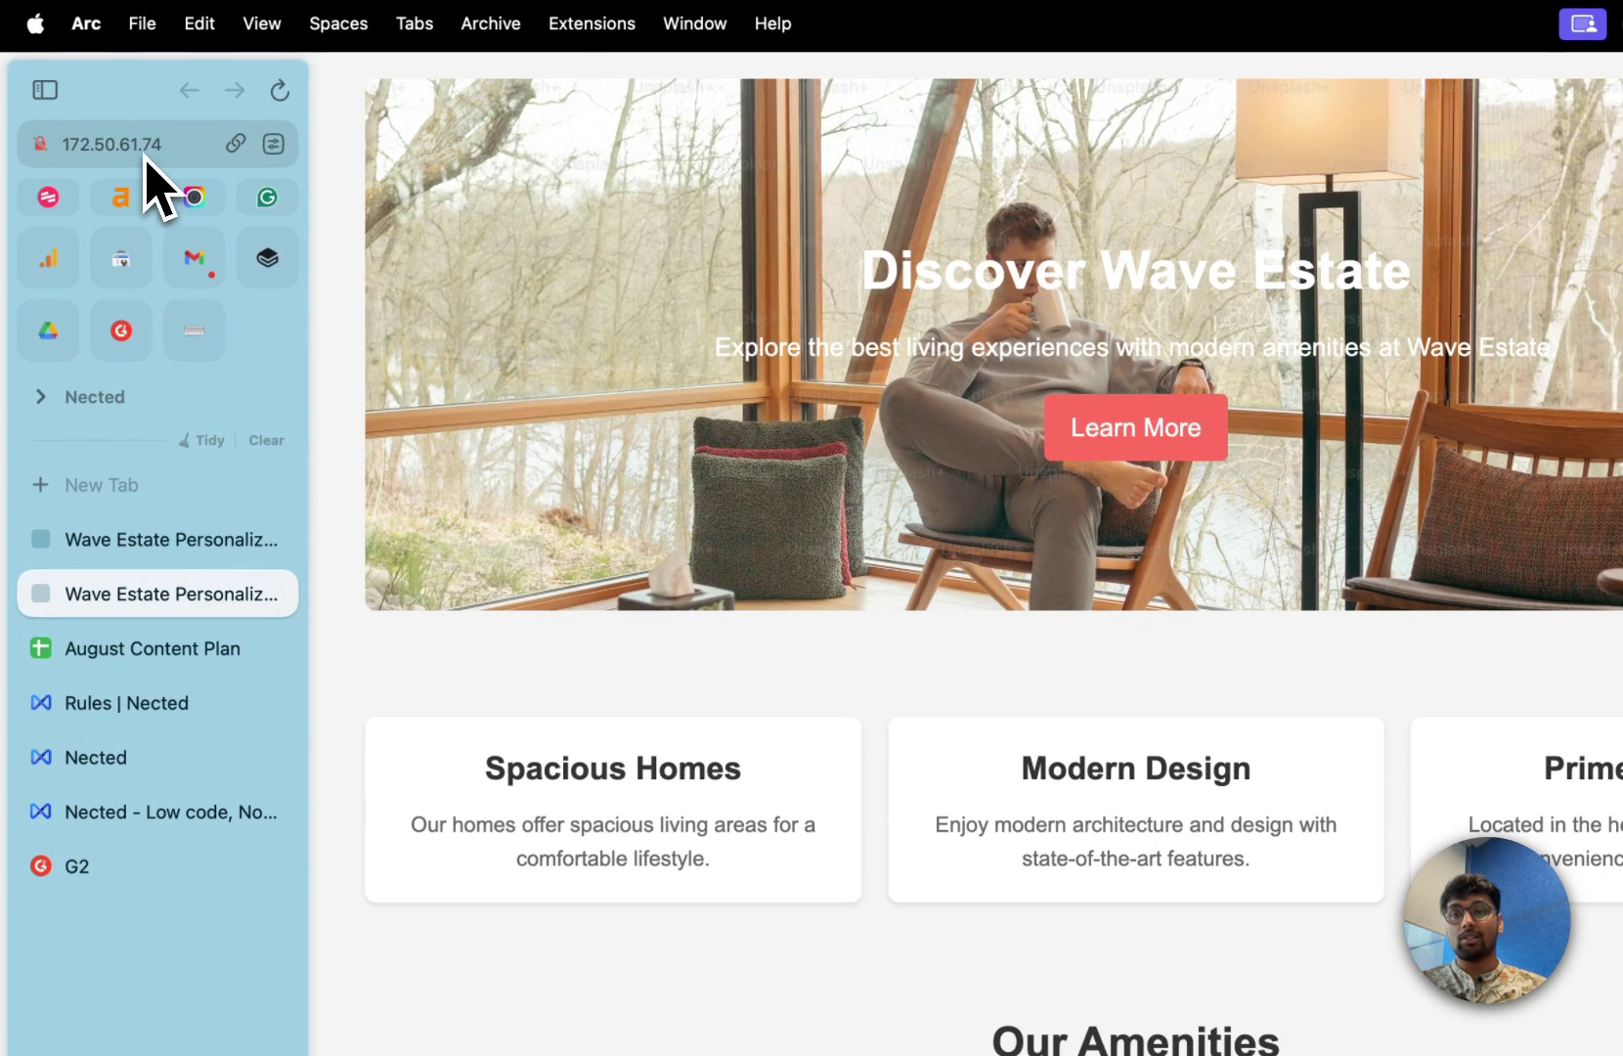
pyautogui.click(146, 145)
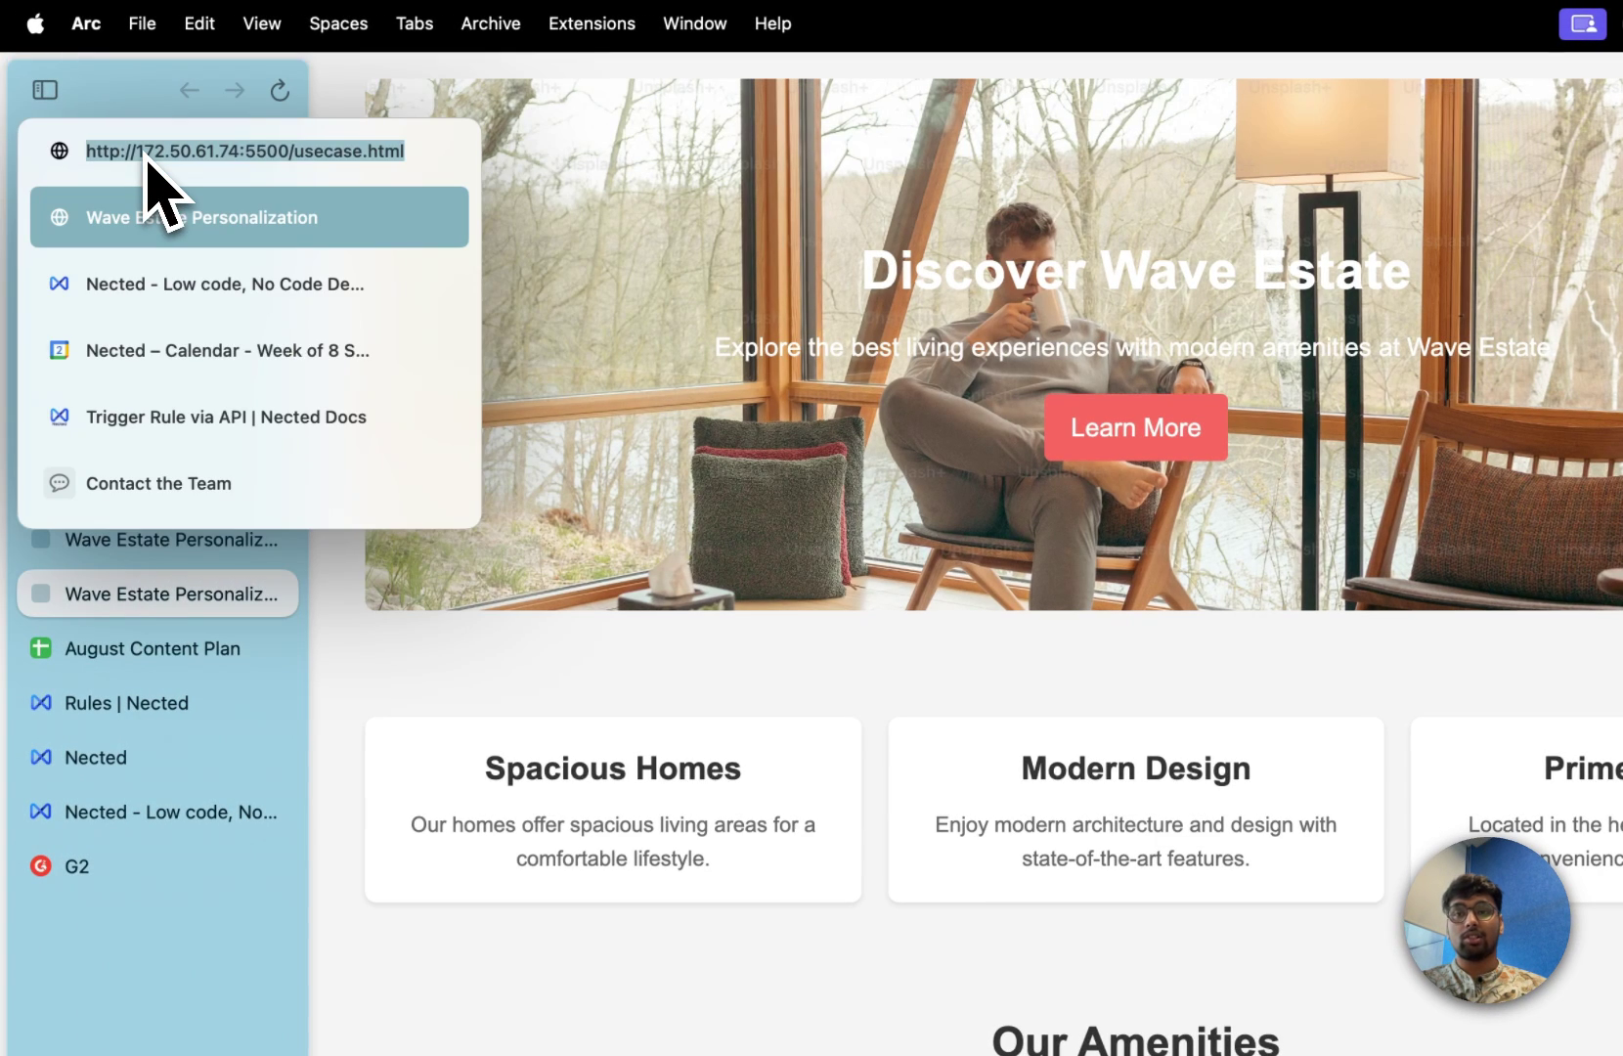
pyautogui.click(110, 541)
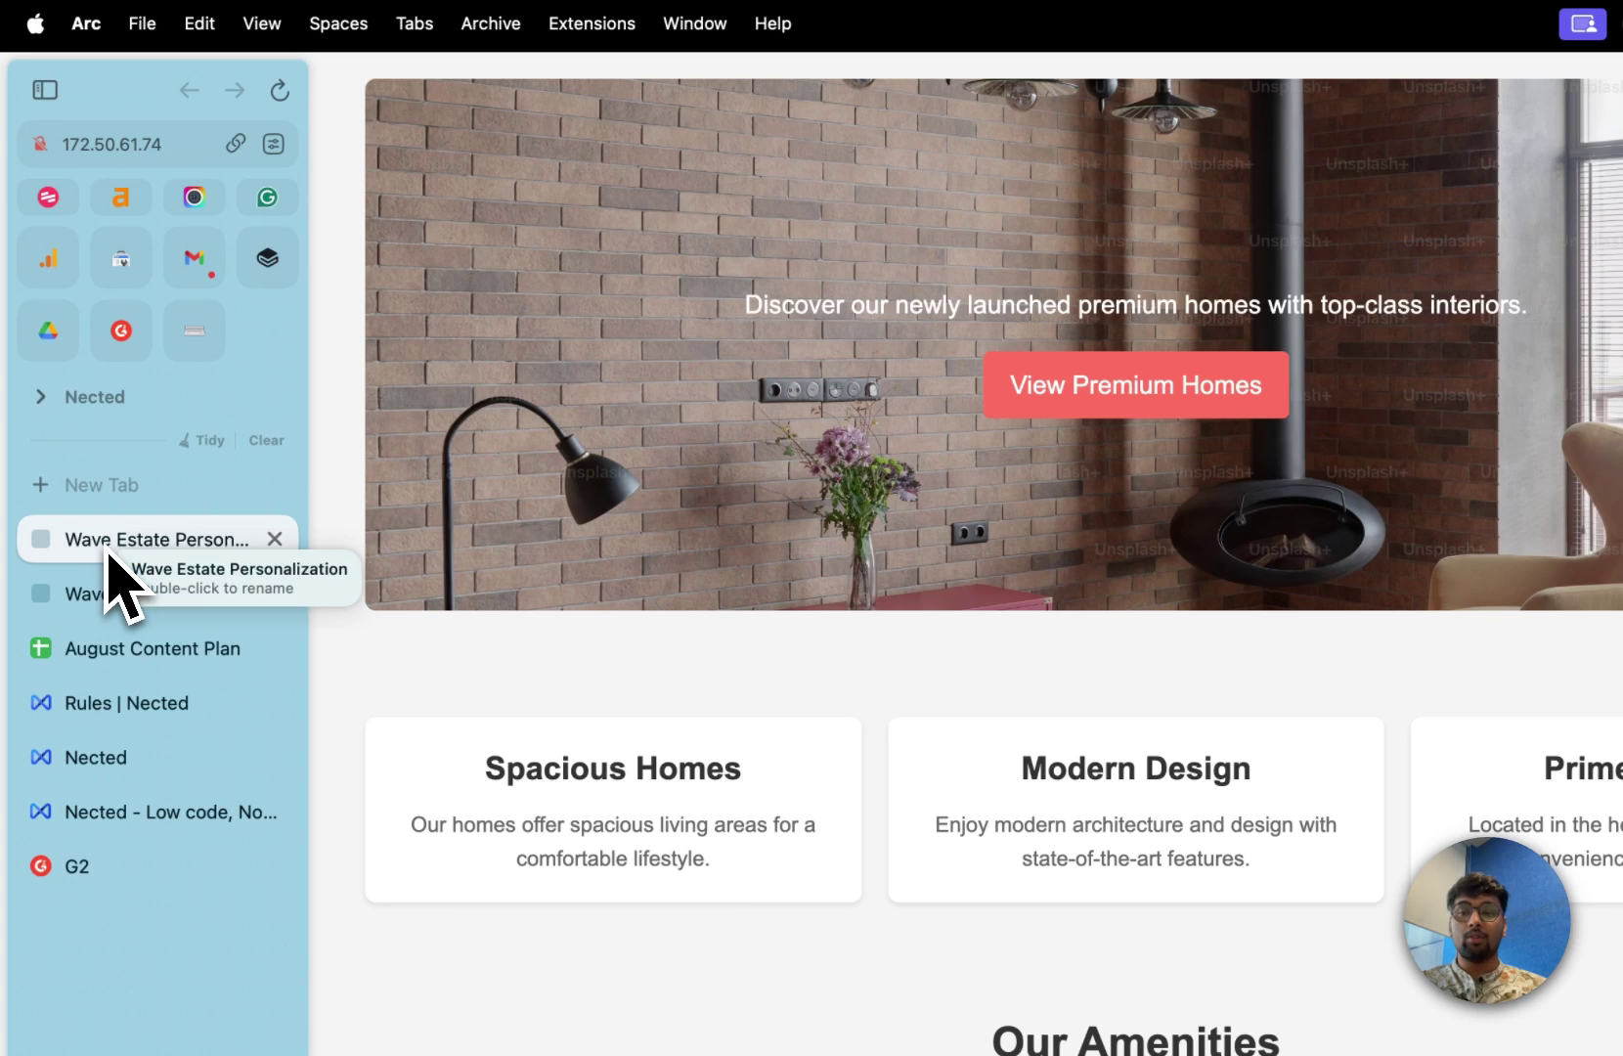
pyautogui.press('super+s')
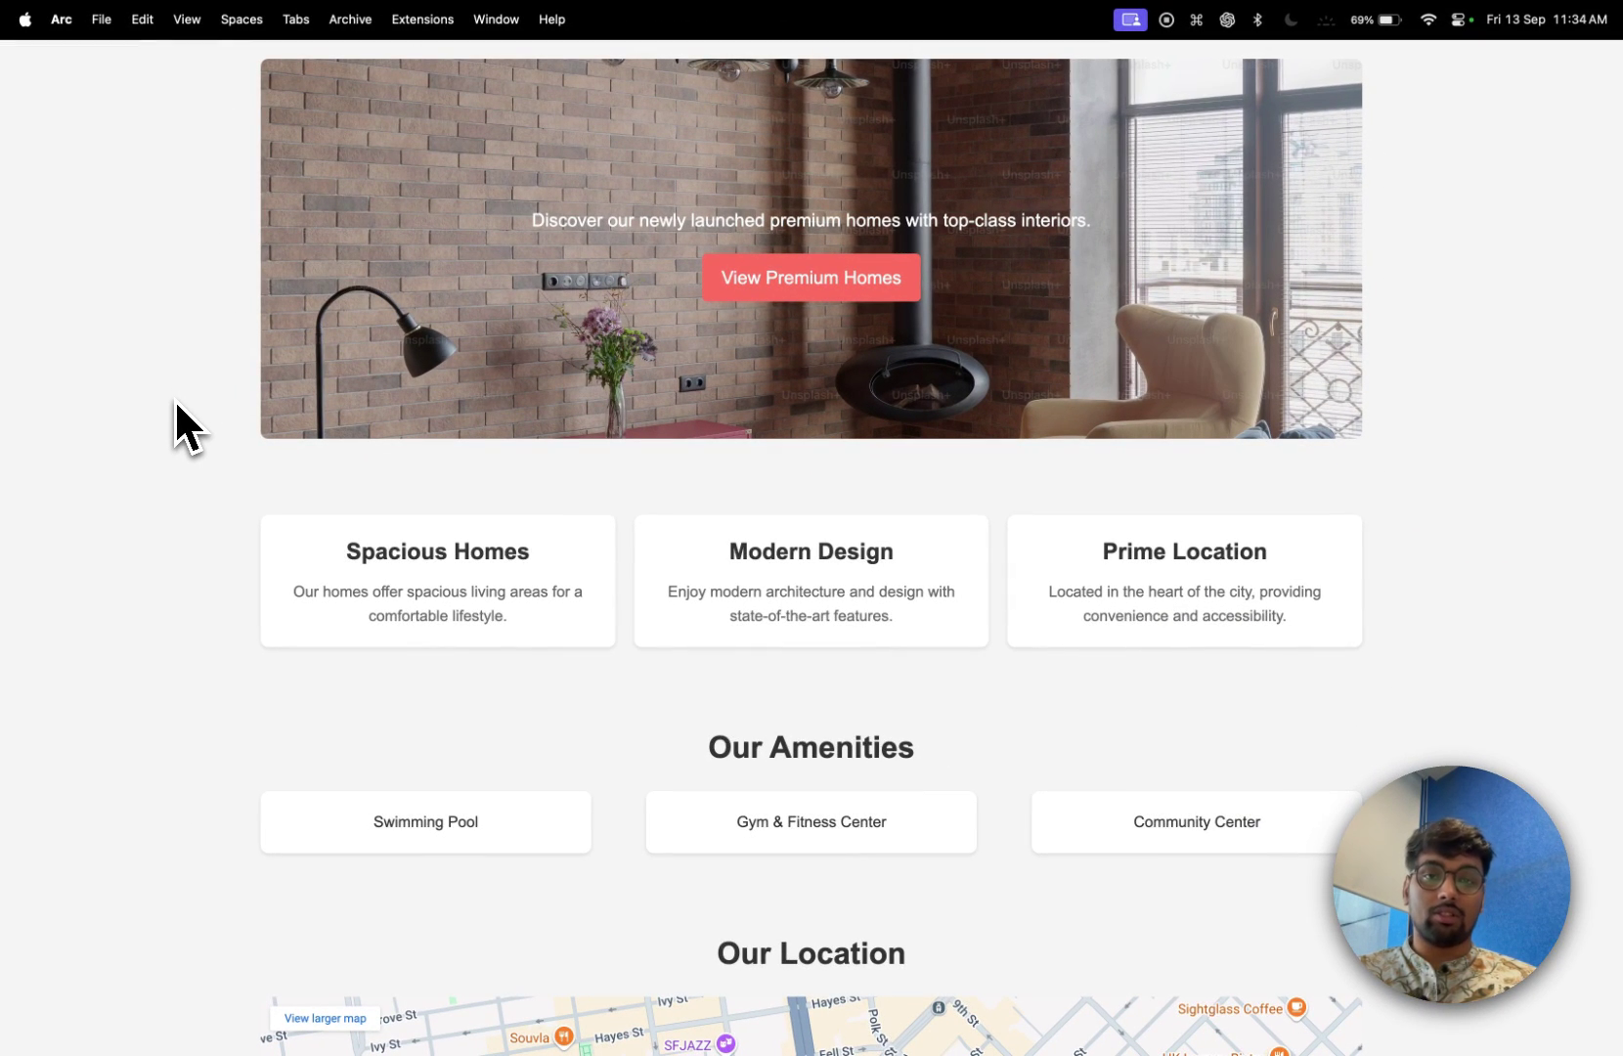
# - Switch to VS Code, review the Nected API call and dynamic banner-update code in usecase.html, and return to the Wave Estate page in Arc
pyautogui.hotkey('ctrl', 'Right')
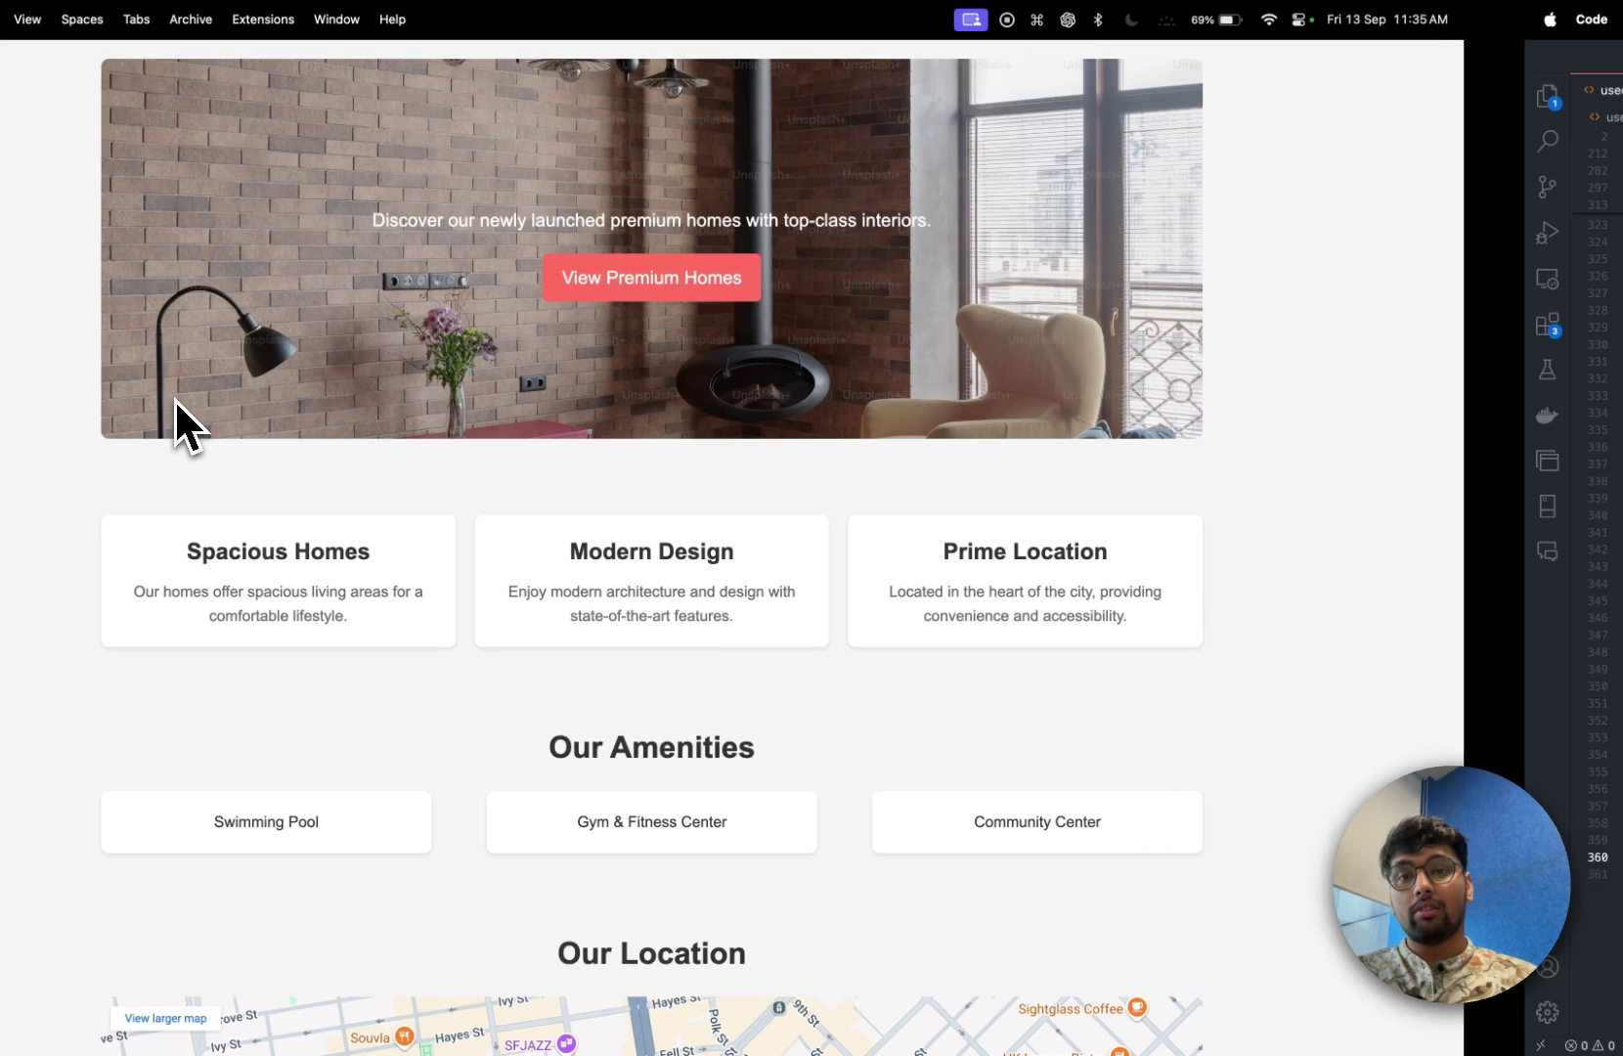
pyautogui.scroll(10, 460, 473)
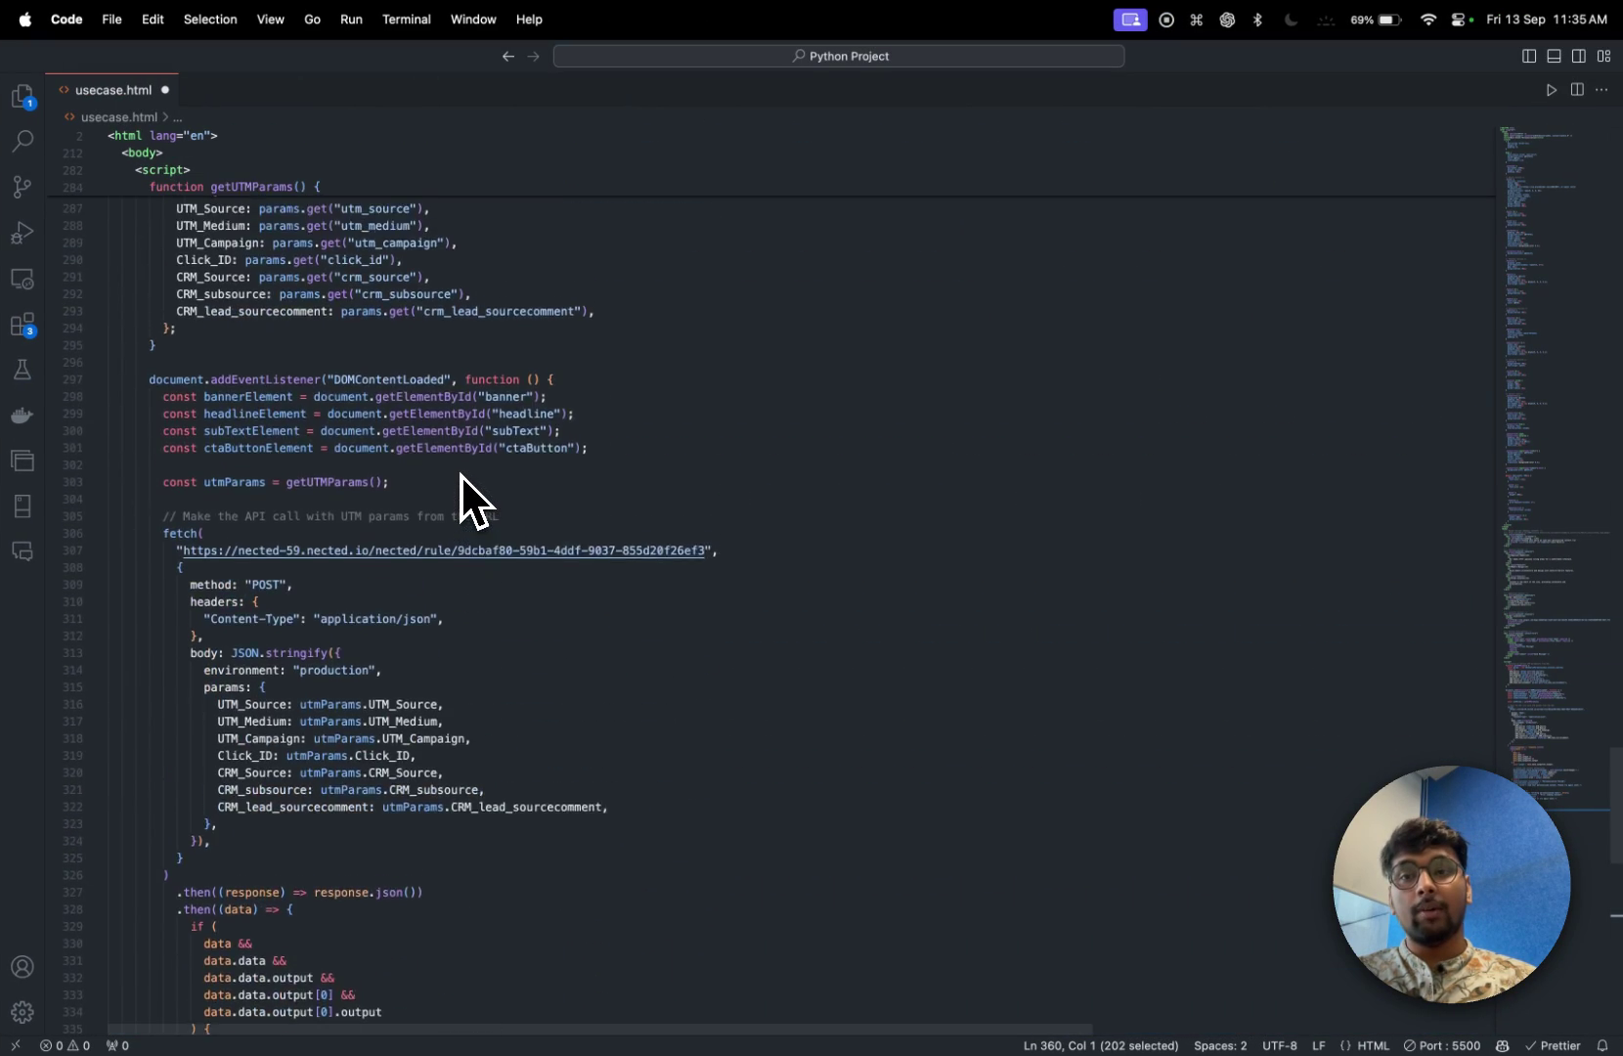
pyautogui.scroll(-4, 460, 473)
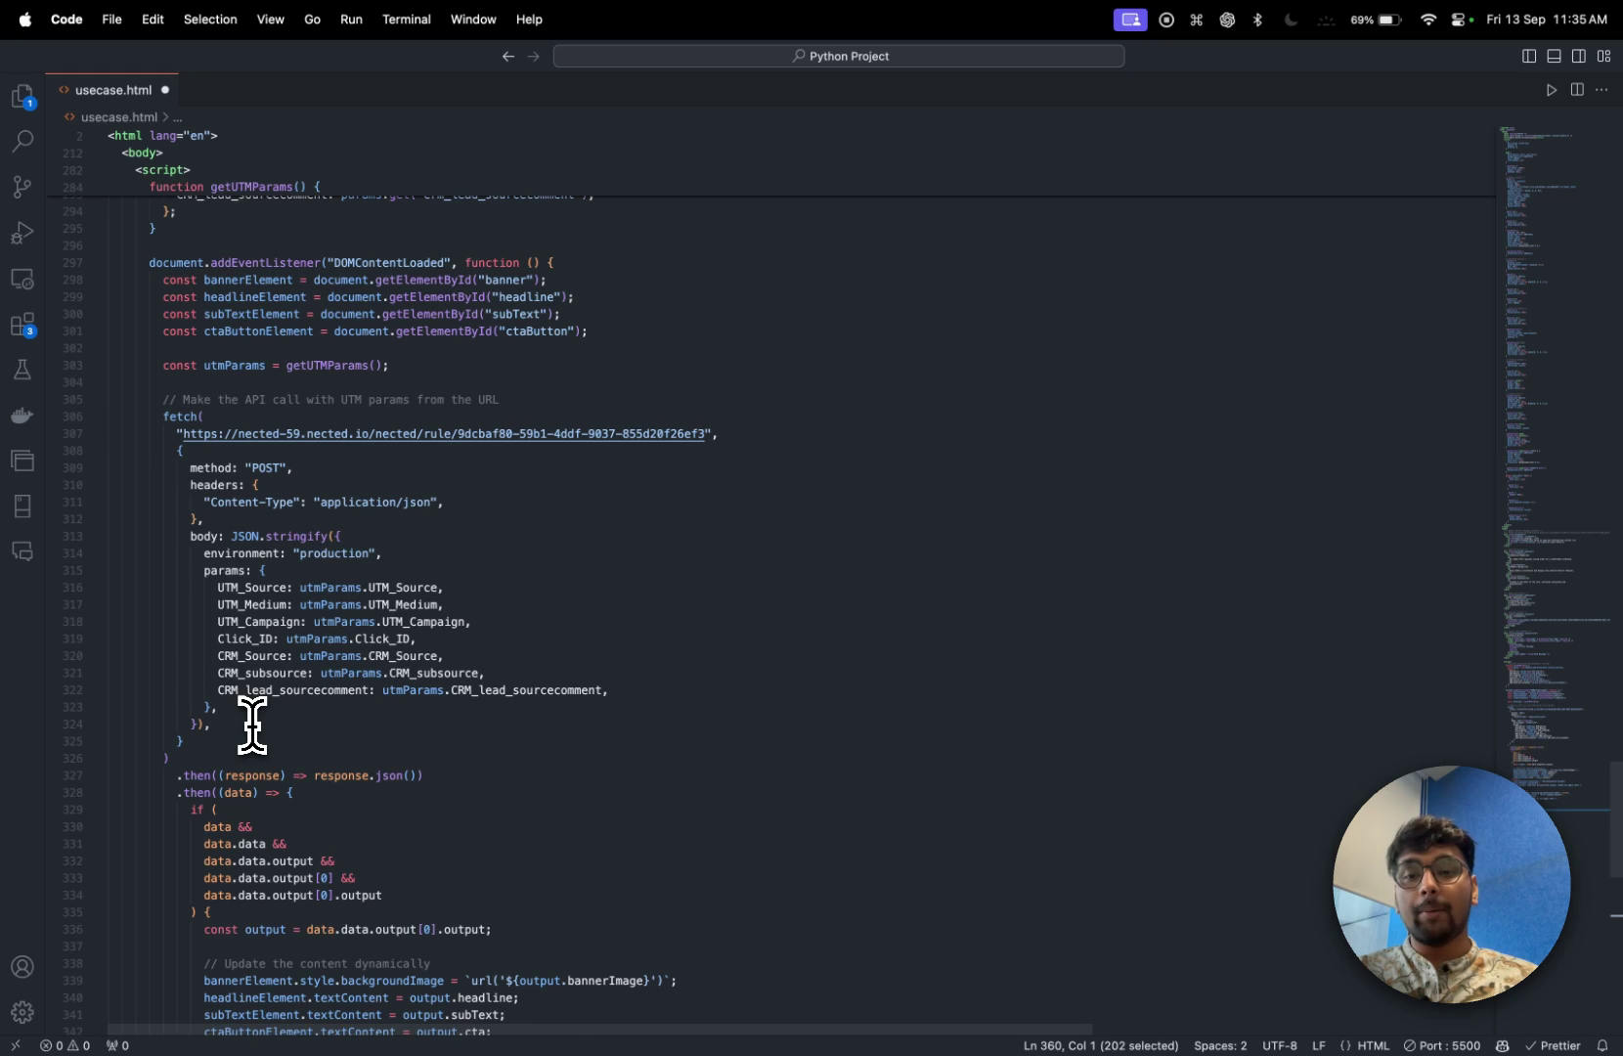
pyautogui.scroll(-10, 252, 724)
pyautogui.scroll(-4, 252, 723)
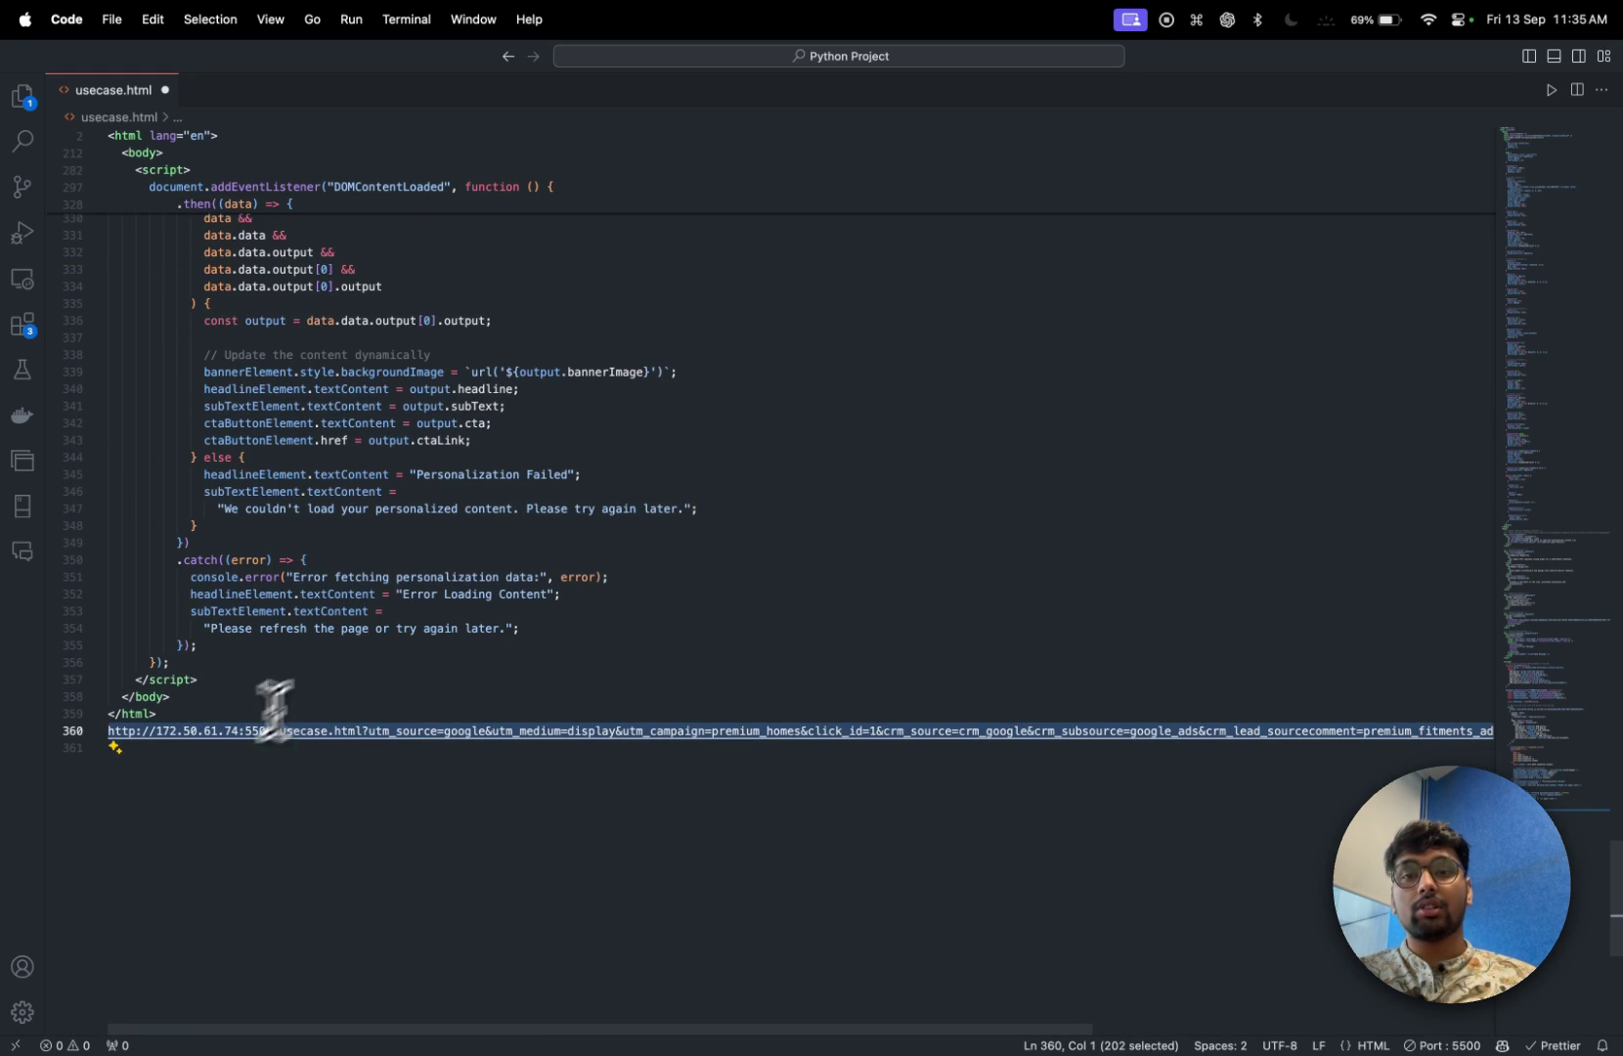
pyautogui.click(526, 445)
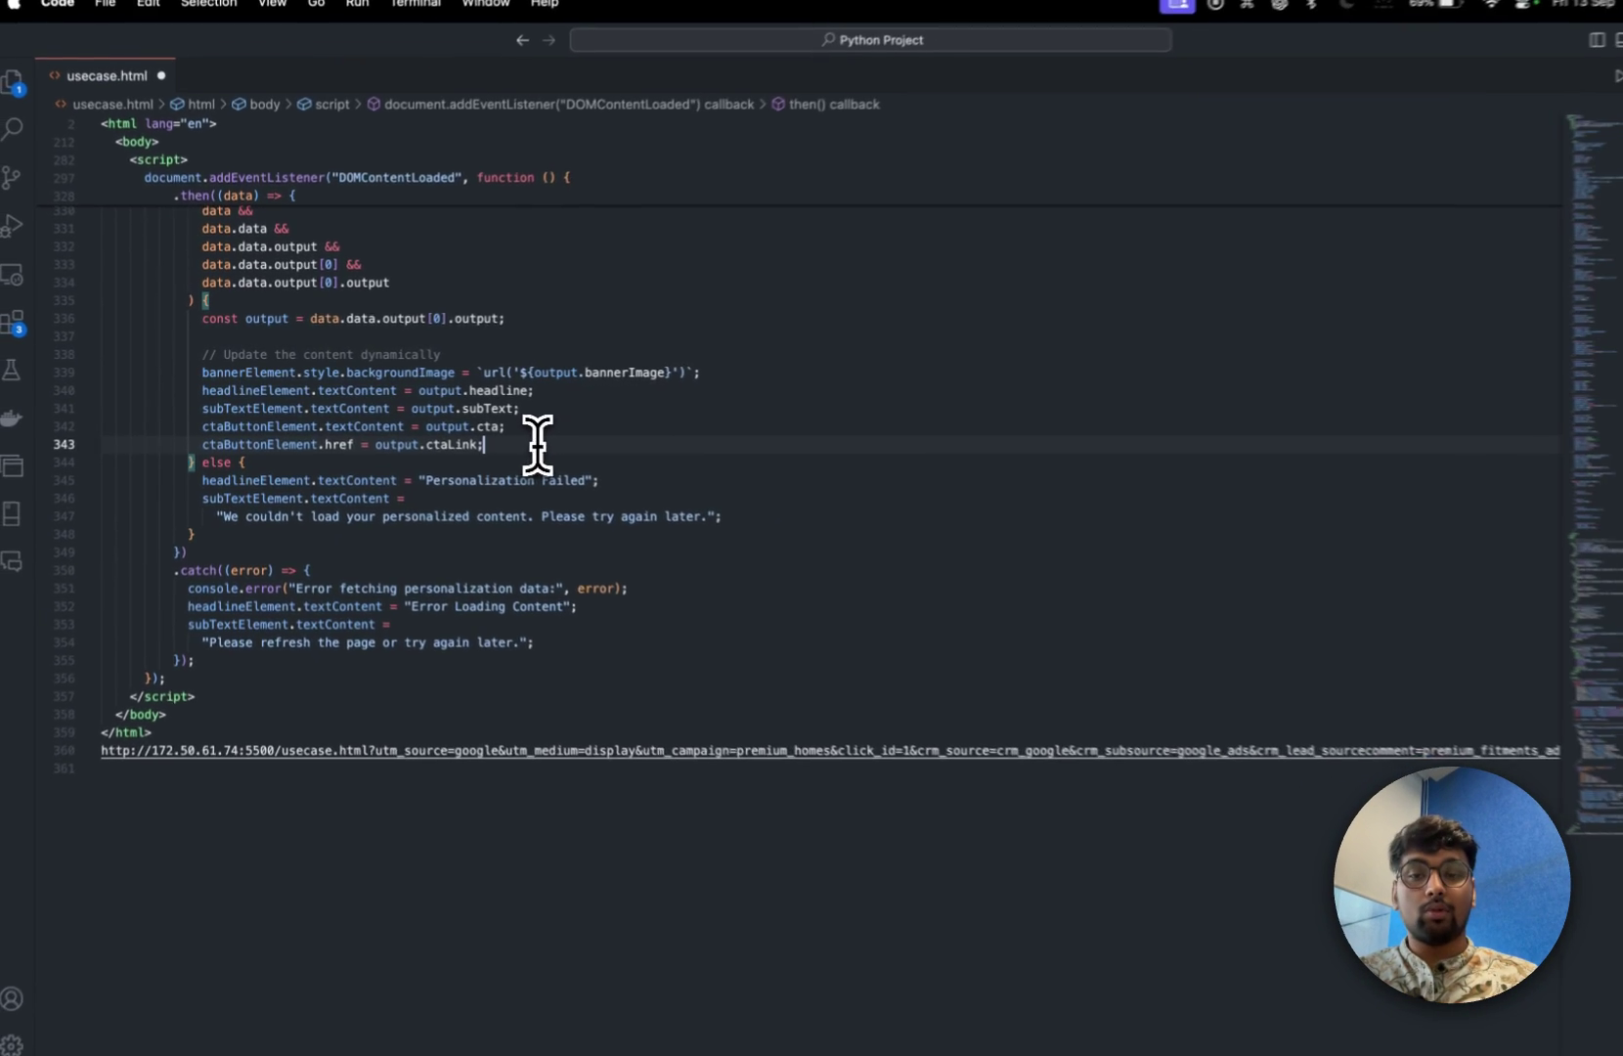
pyautogui.press('super+Tab')
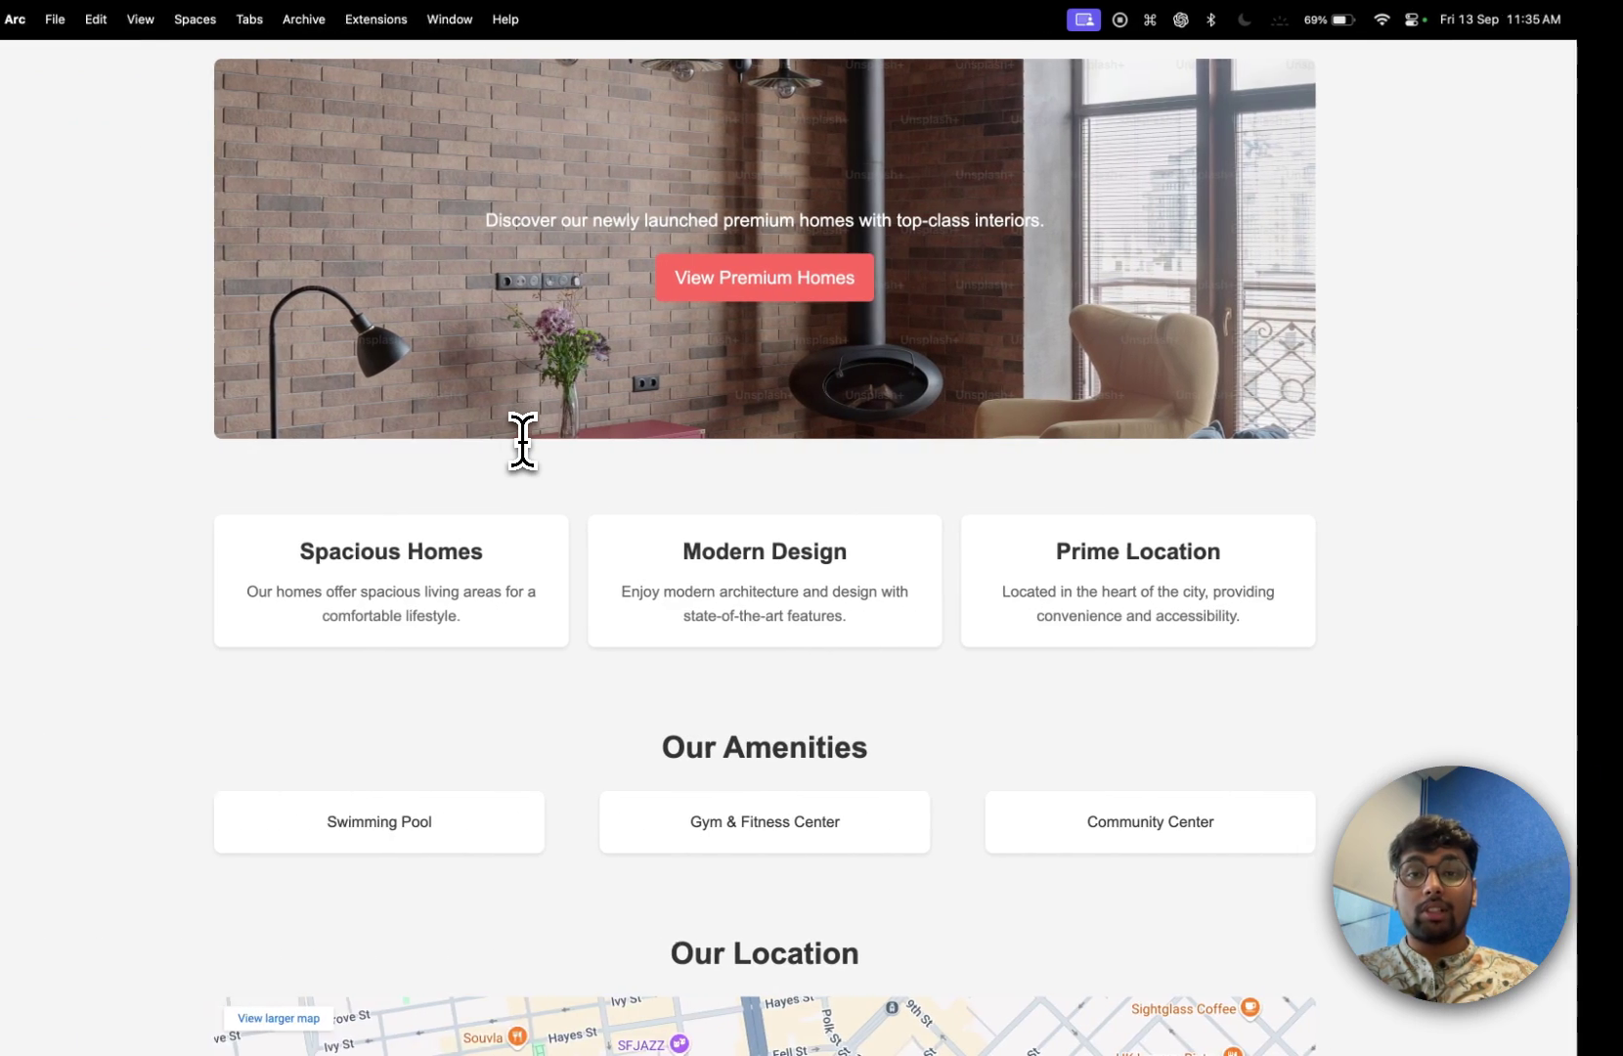